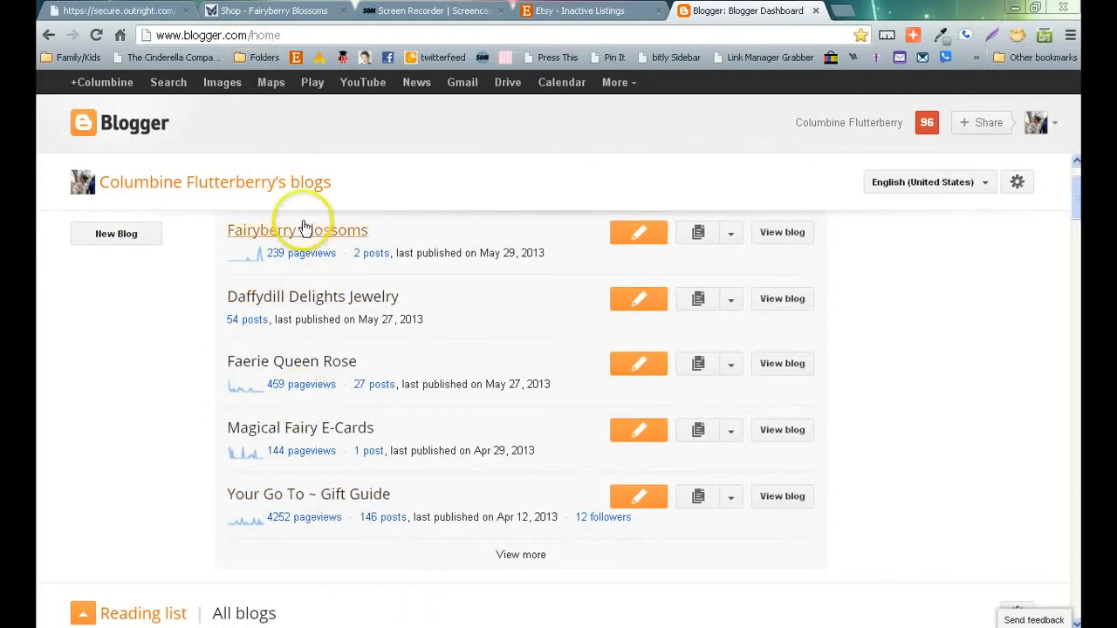
Open the live Fairyberry Blossoms blog in a separate browser tab from the blog list
{"action": "left_click", "coordinate": [293, 36]}
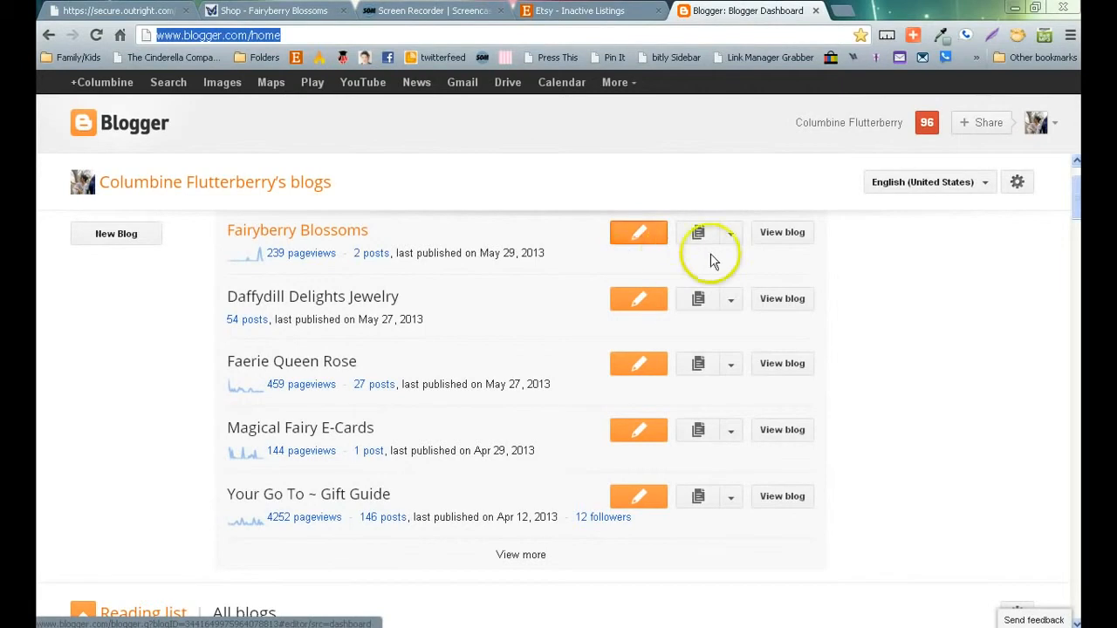
{"action": "left_click", "coordinate": [698, 233]}
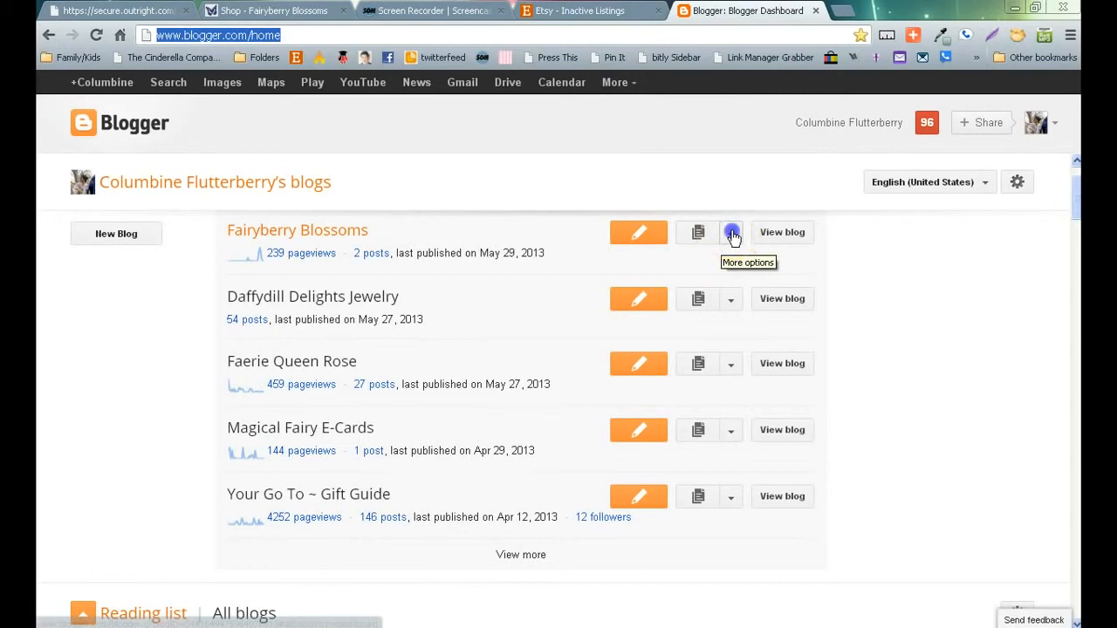
{"action": "left_click", "coordinate": [731, 234]}
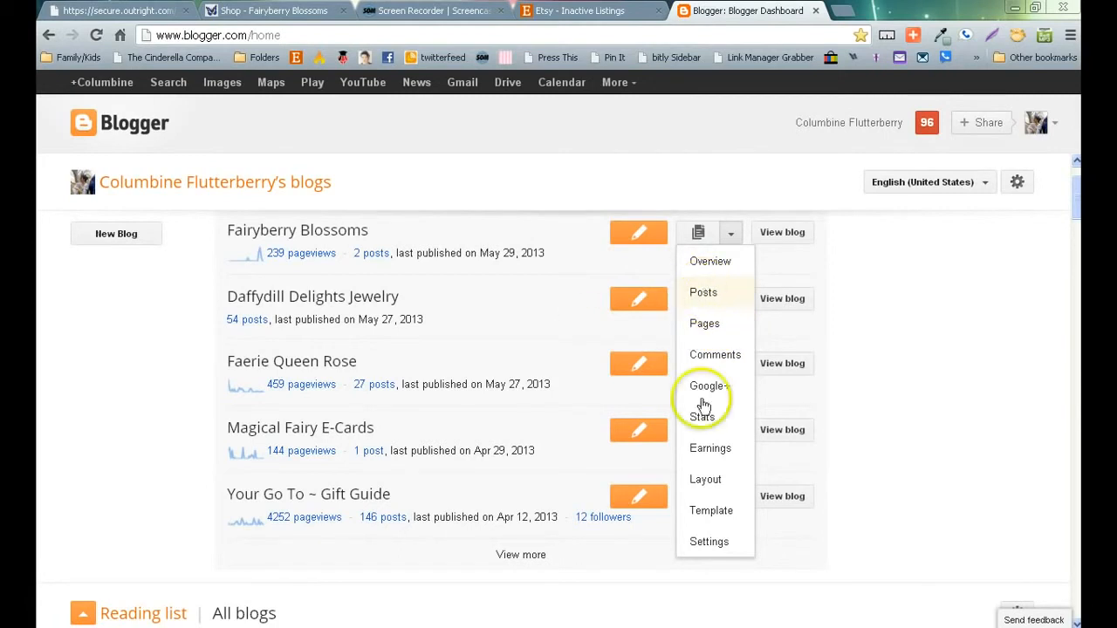
{"action": "right_click", "coordinate": [787, 232]}
{"action": "left_click", "coordinate": [816, 249]}
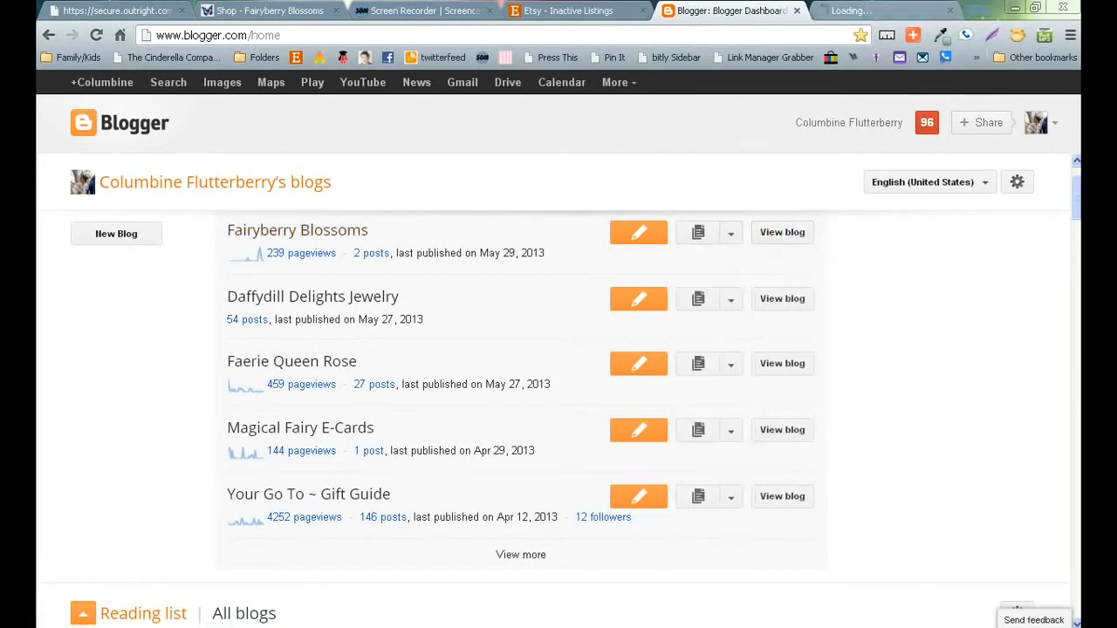
{"action": "left_click", "coordinate": [863, 10]}
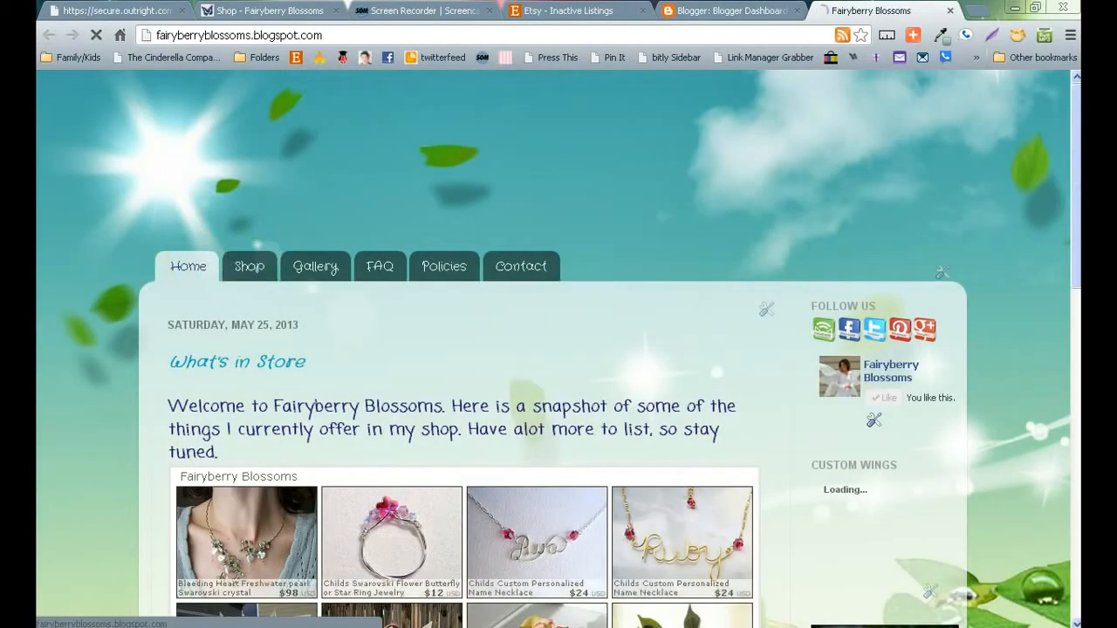
Look through the blog's home page and open its Shop page
{"action": "mouse_move", "coordinate": [1076, 103]}
{"action": "left_mouse_down"}
{"action": "mouse_move", "coordinate": [1075, 319]}
{"action": "mouse_move", "coordinate": [1078, 106]}
{"action": "left_mouse_up"}
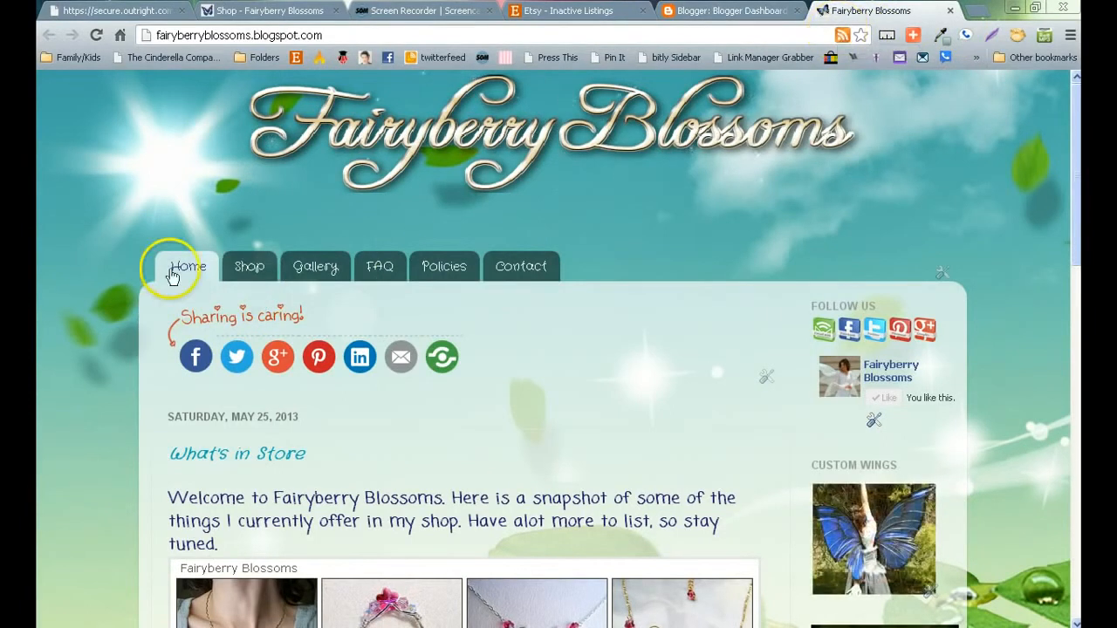
{"action": "scroll", "coordinate": [603, 331], "scroll_direction": "down", "scroll_amount": 5}
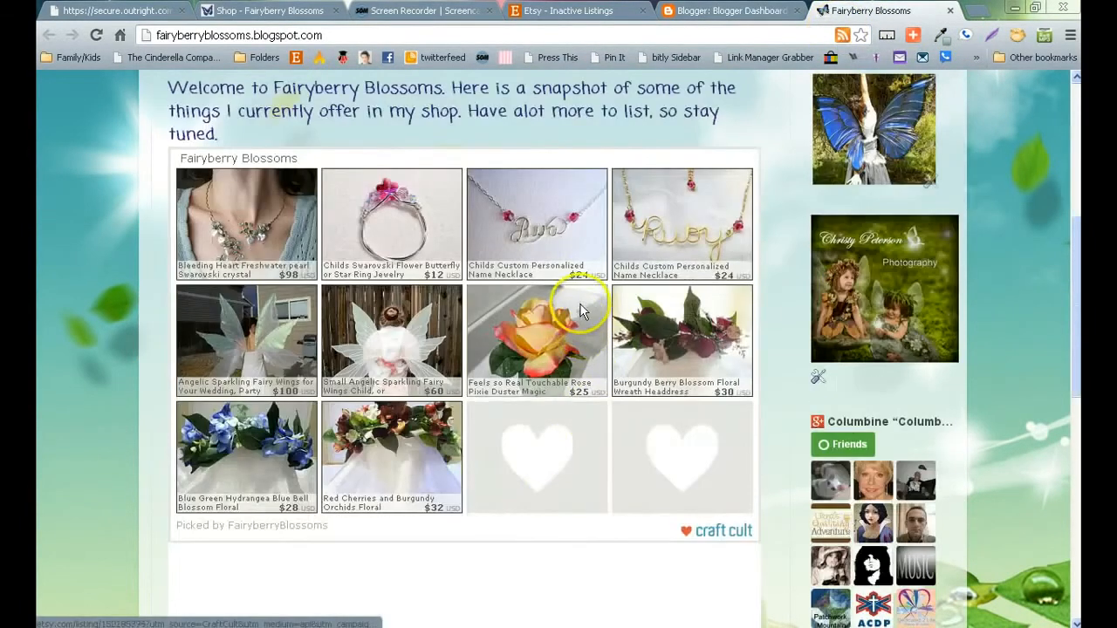
{"action": "scroll", "coordinate": [580, 311], "scroll_direction": "up", "scroll_amount": 5}
{"action": "left_click", "coordinate": [249, 267]}
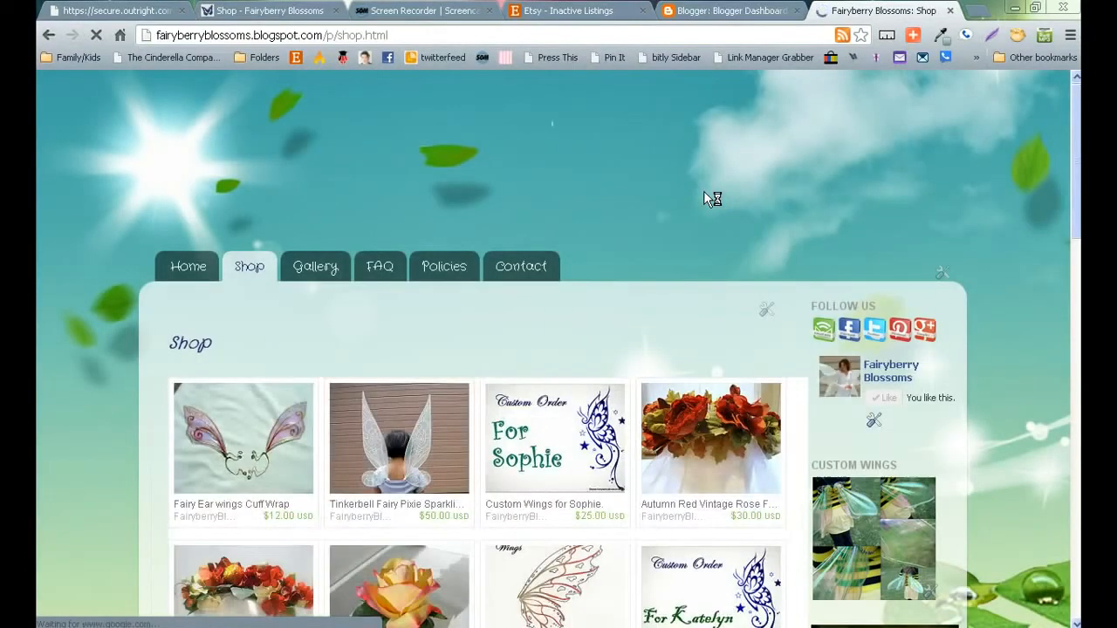
Preview the RSS feed of Fairyberry Blossoms and close the preview
{"action": "left_click", "coordinate": [843, 36]}
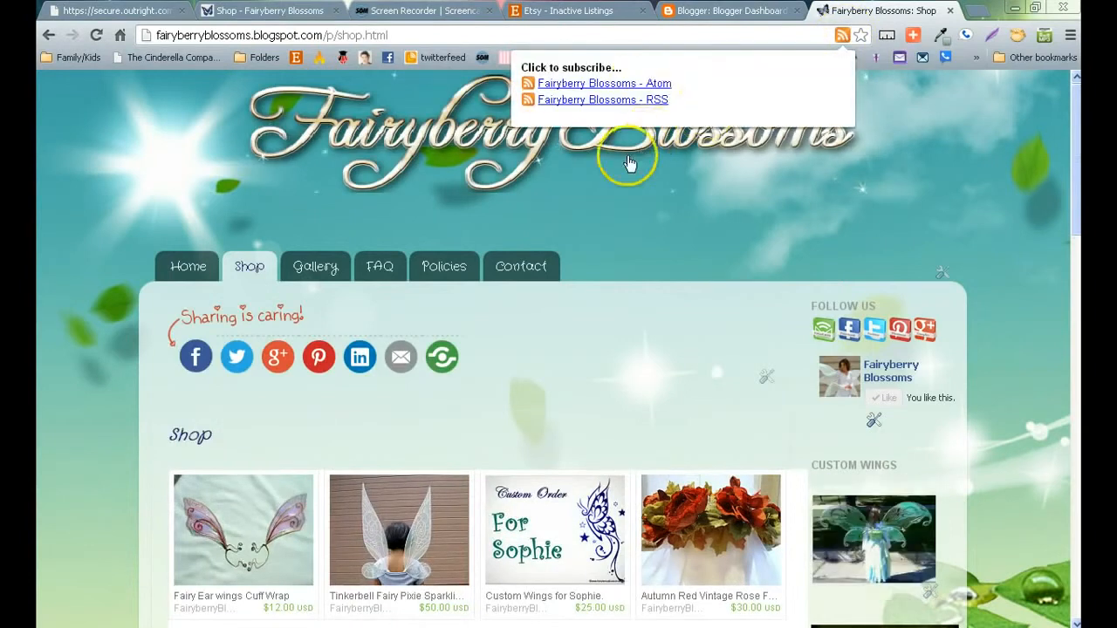
{"action": "left_click", "coordinate": [613, 99]}
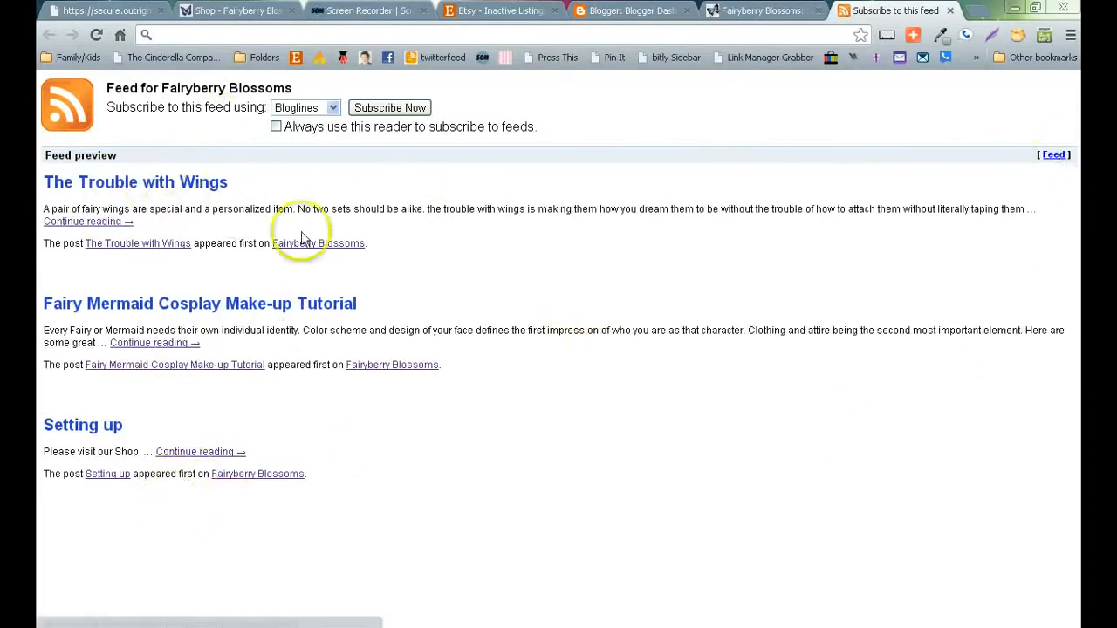
{"action": "left_click", "coordinate": [952, 12]}
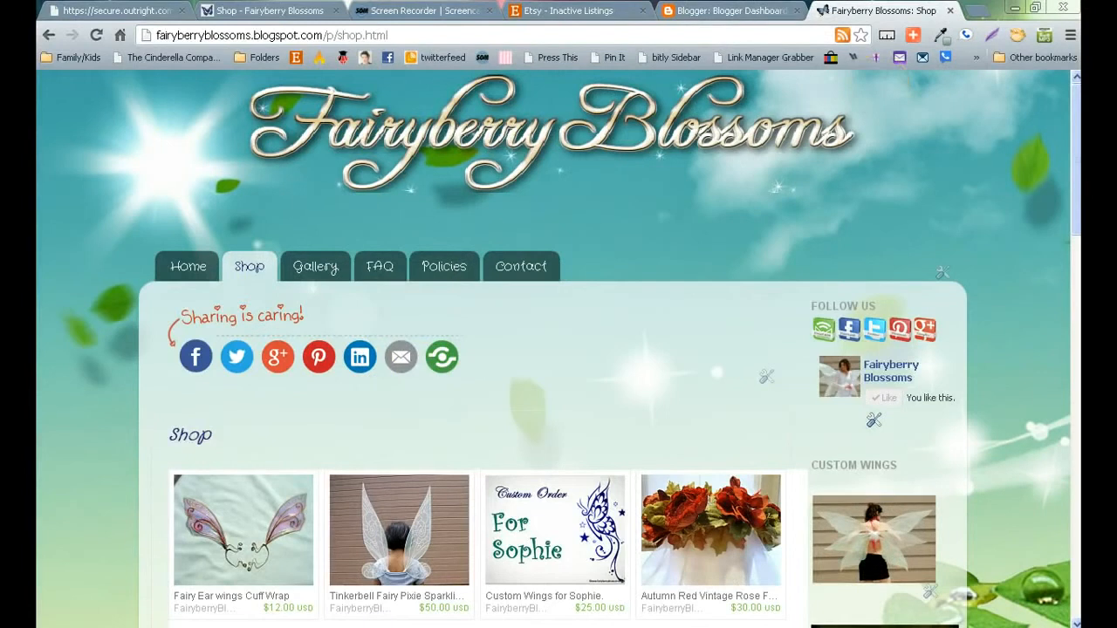
Return to the Blogger dashboard and open the list of all posts for Fairyberry Blossoms
{"action": "left_click", "coordinate": [725, 10]}
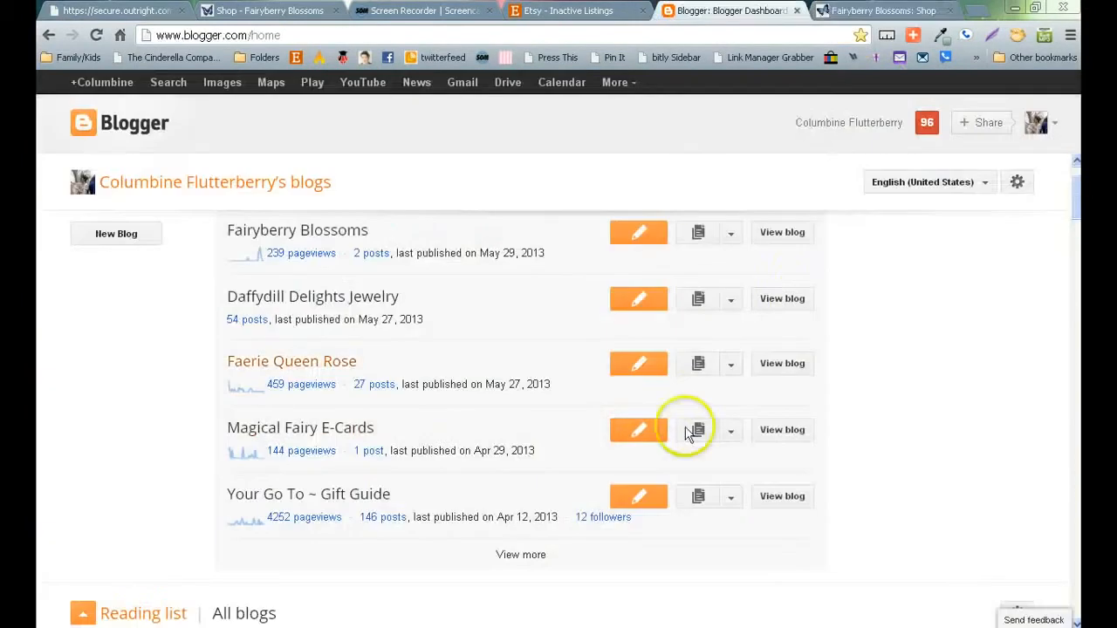
{"action": "left_click", "coordinate": [731, 233]}
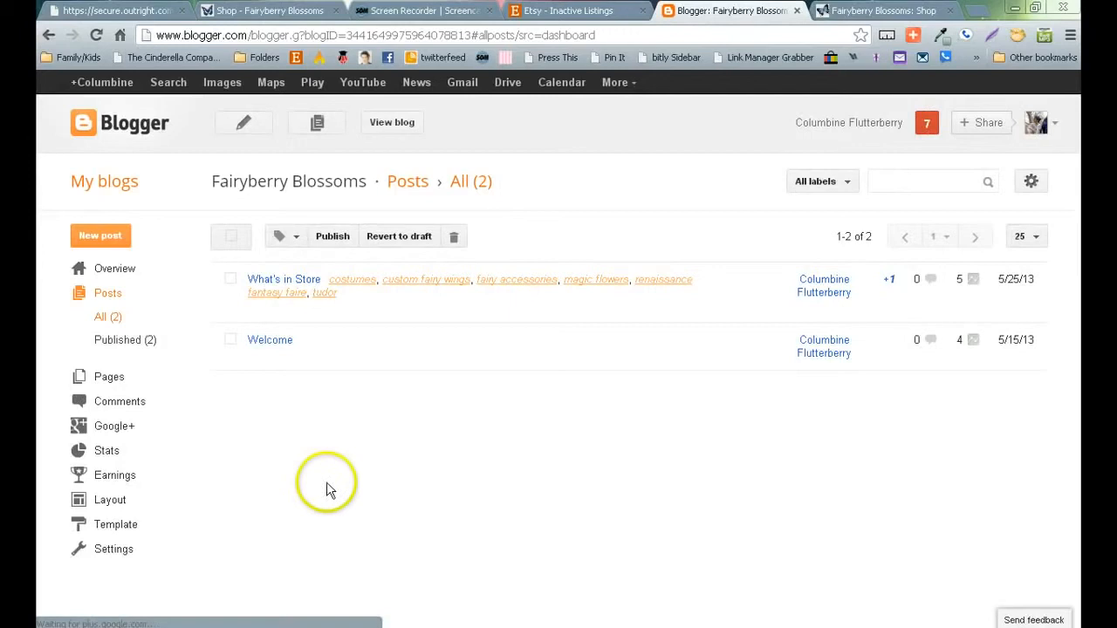
{"action": "mouse_move", "coordinate": [349, 355]}
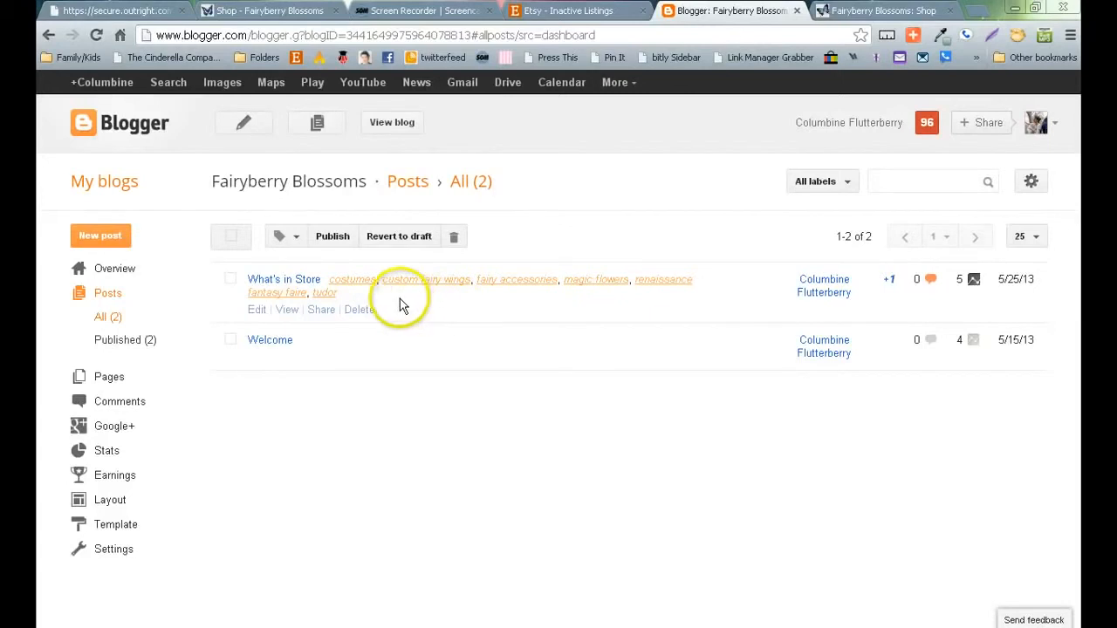
{"action": "left_click", "coordinate": [104, 294]}
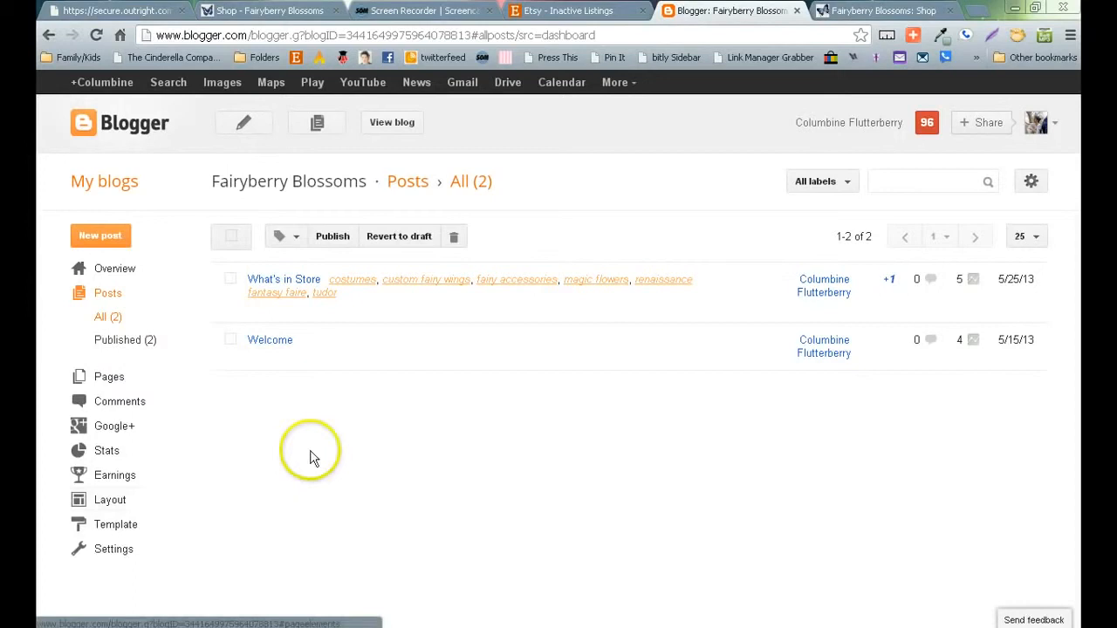
Open the blog's Pages management view and review its published and draft pages
{"action": "left_click", "coordinate": [112, 380]}
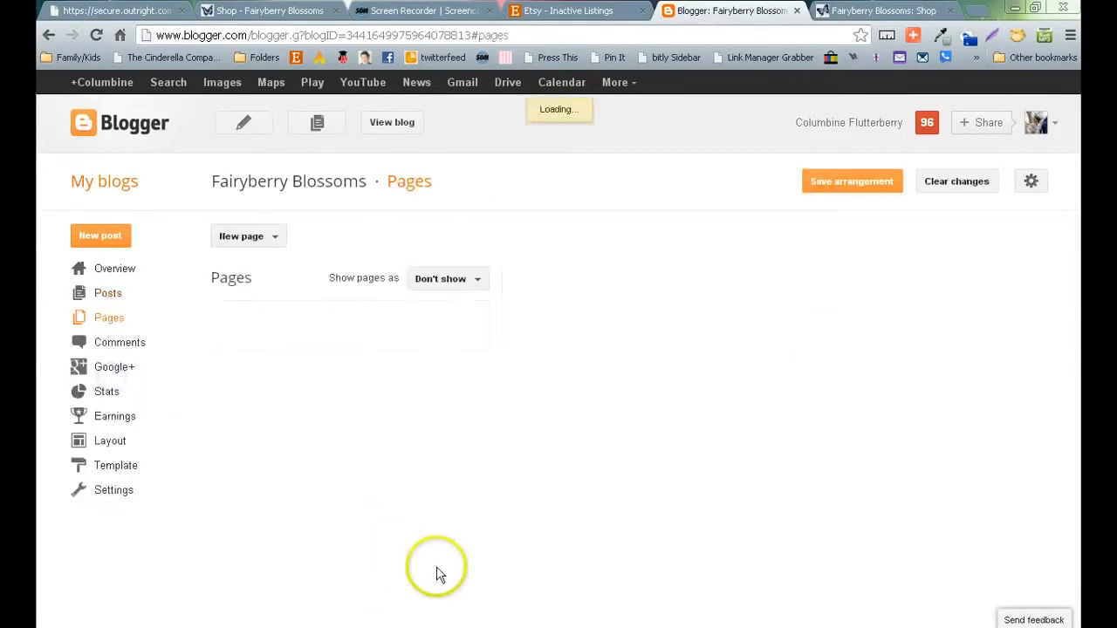
{"action": "scroll", "coordinate": [583, 433], "scroll_direction": "down", "scroll_amount": 1}
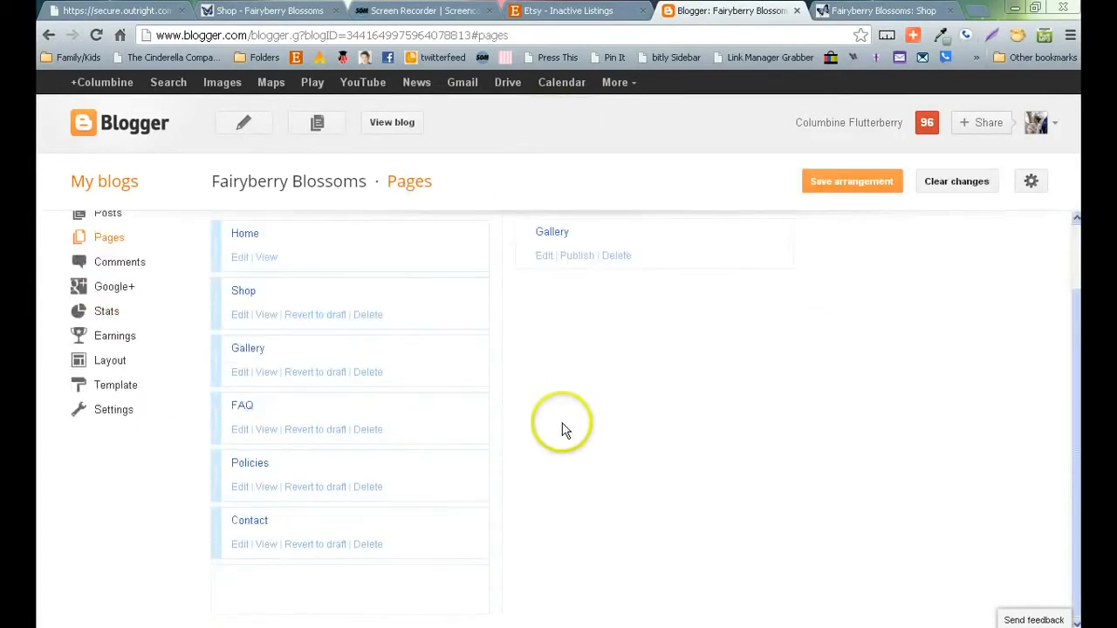
{"action": "scroll", "coordinate": [556, 416], "scroll_direction": "up", "scroll_amount": 1}
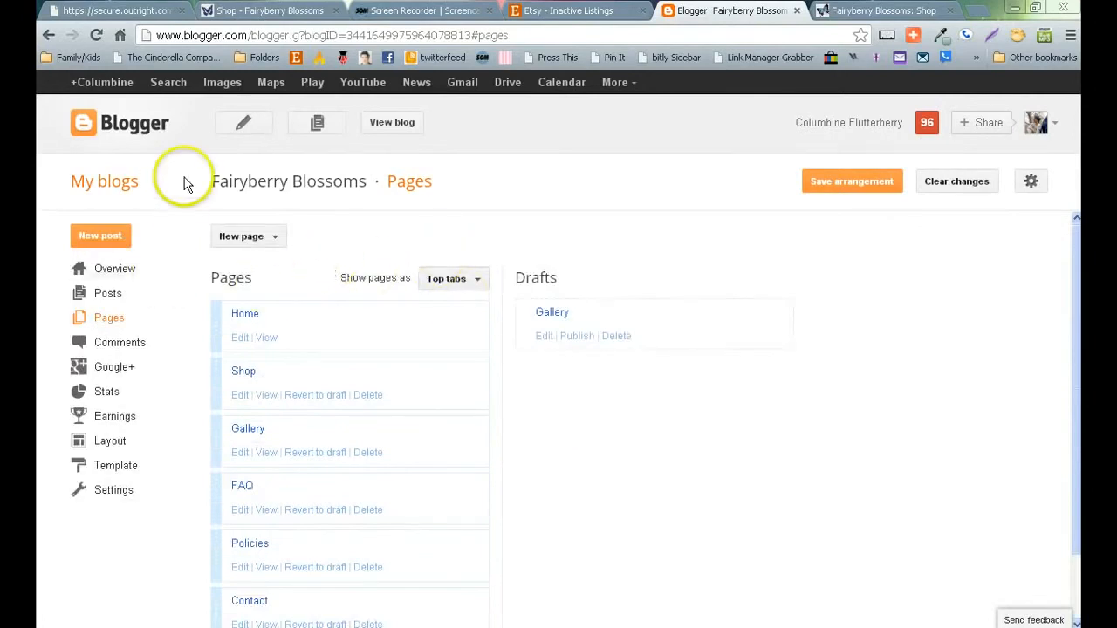
Show the pages as Side links, save the arrangement, and reload the live blog to check the navigation
{"action": "left_click", "coordinate": [477, 281]}
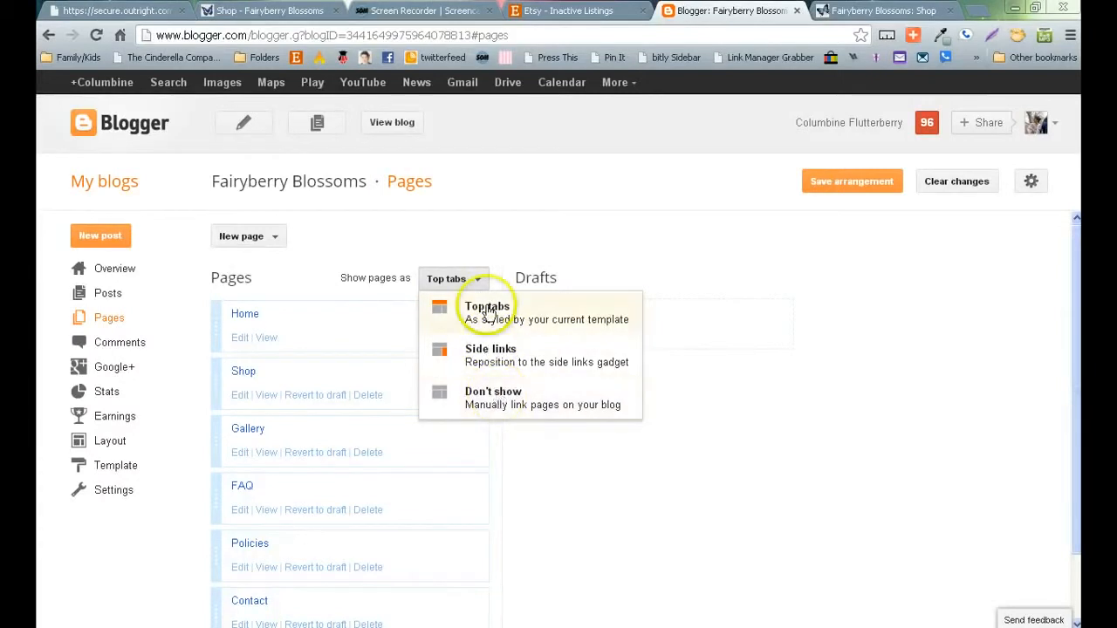
{"action": "left_click", "coordinate": [488, 353]}
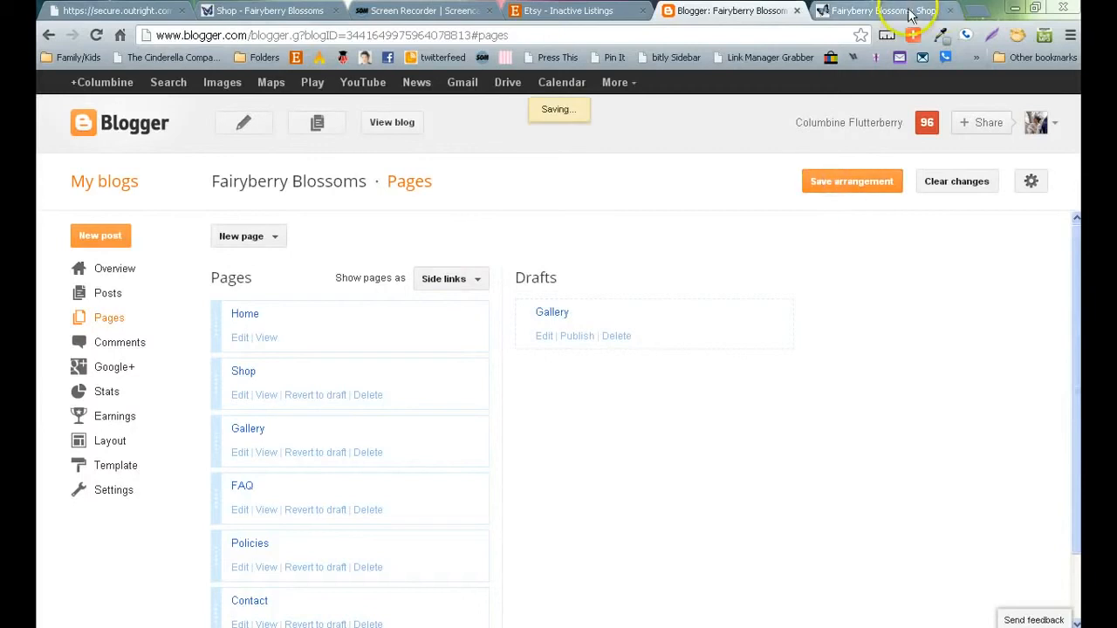
{"action": "left_click", "coordinate": [881, 10]}
{"action": "right_click", "coordinate": [631, 227]}
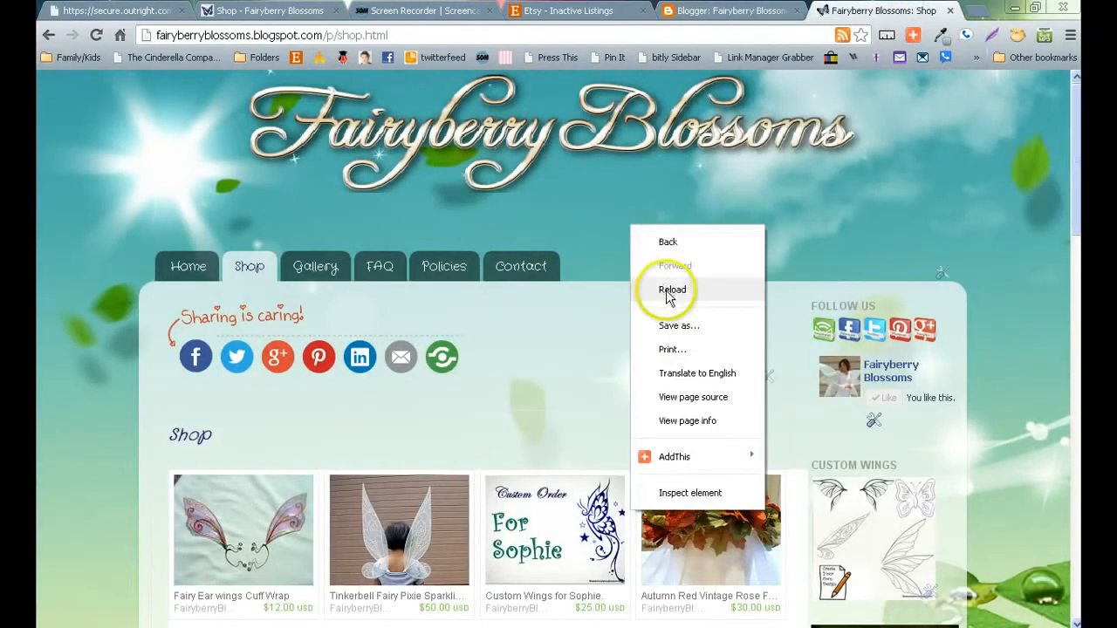
{"action": "left_click", "coordinate": [669, 290]}
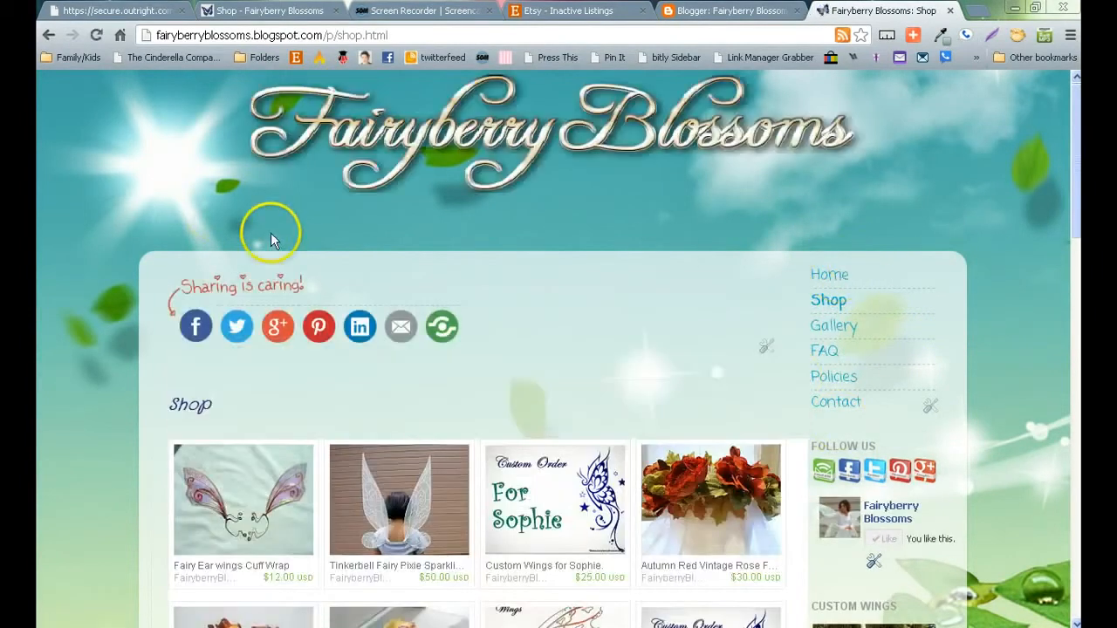
Return to the page settings, show the pages as Top tabs, and save the arrangement
{"action": "key", "text": "ctrl+shift+Tab"}
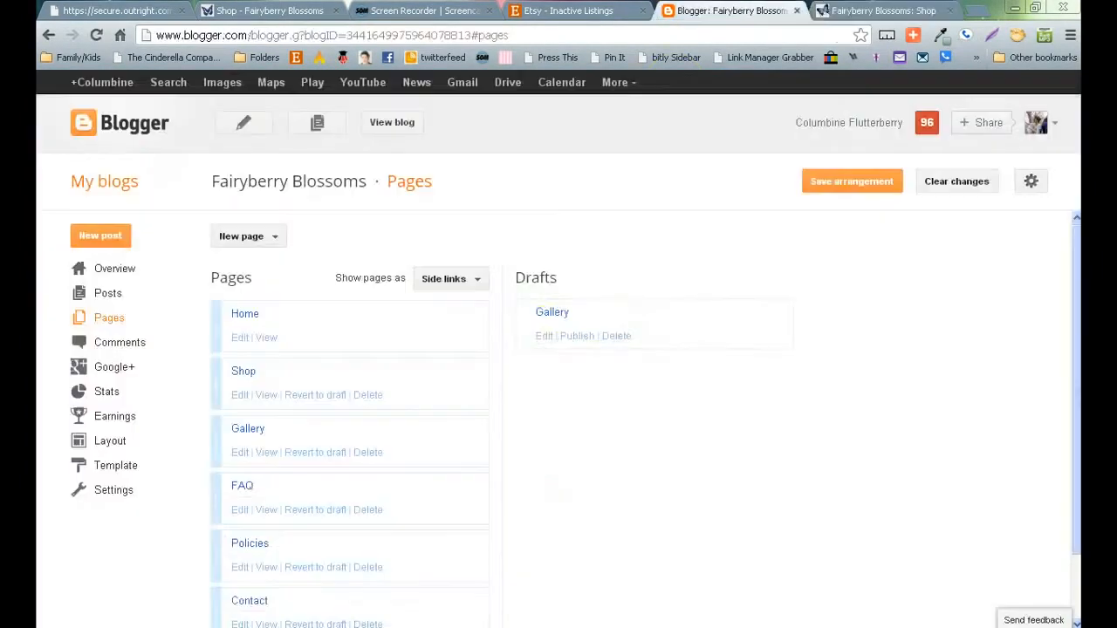
{"action": "left_click", "coordinate": [477, 279]}
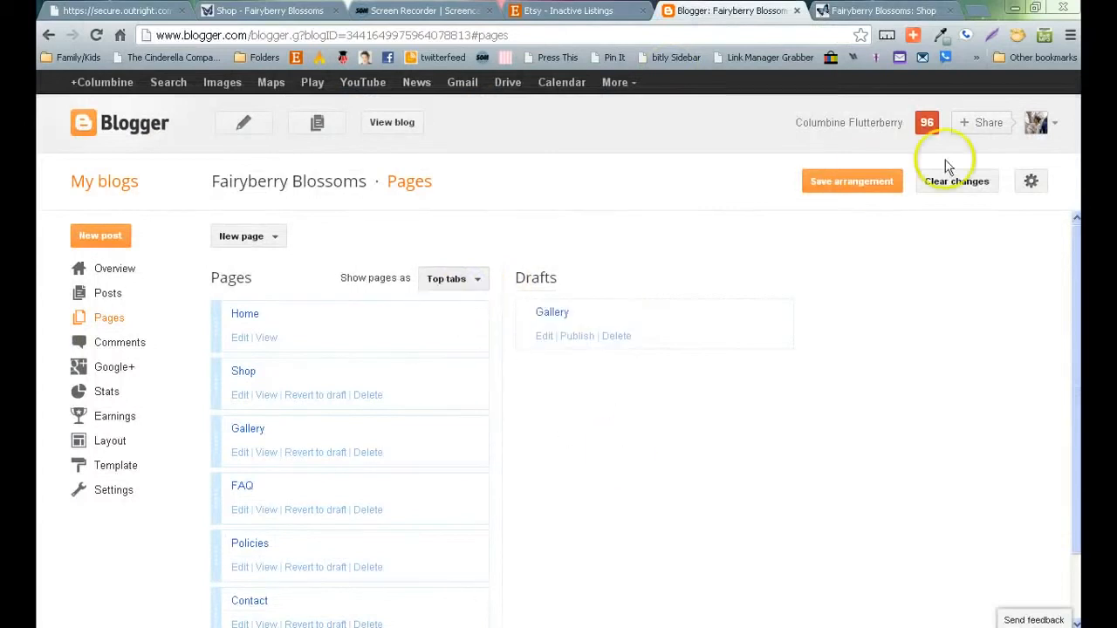
{"action": "left_click", "coordinate": [859, 181]}
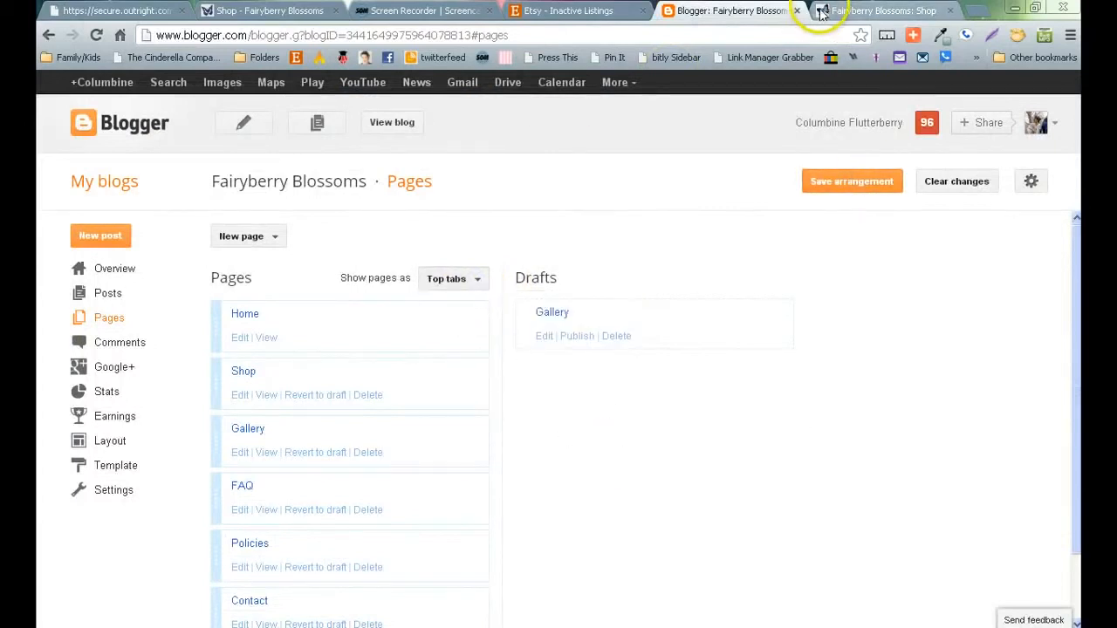
{"action": "left_click", "coordinate": [621, 188]}
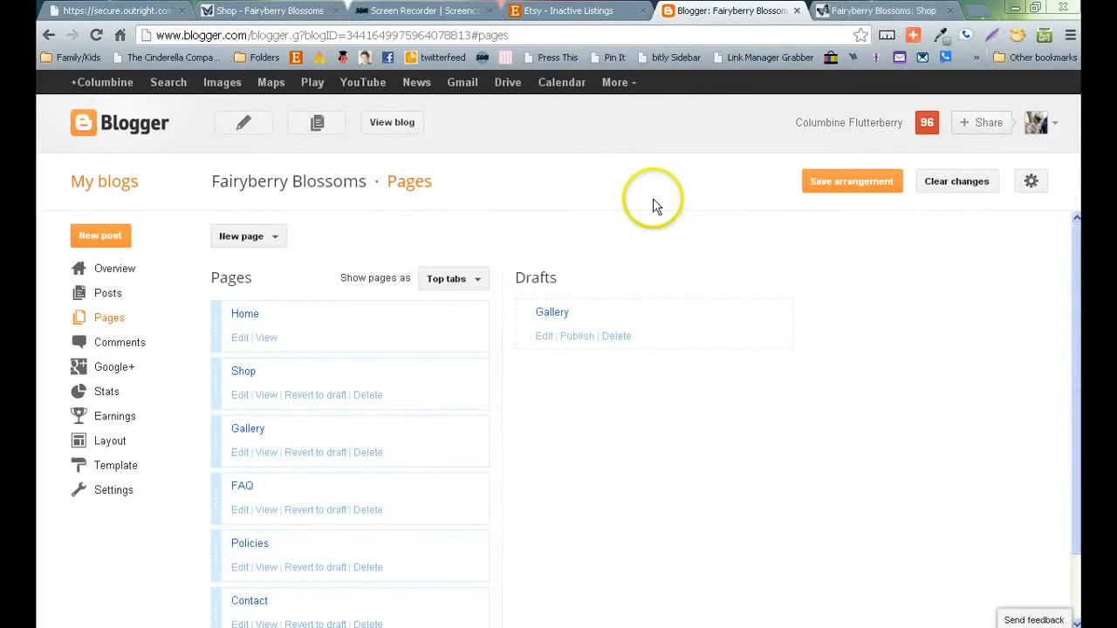
Move the Home page below Shop in the page order and put it back in first place
{"action": "scroll", "coordinate": [652, 297], "scroll_direction": "down", "scroll_amount": 2}
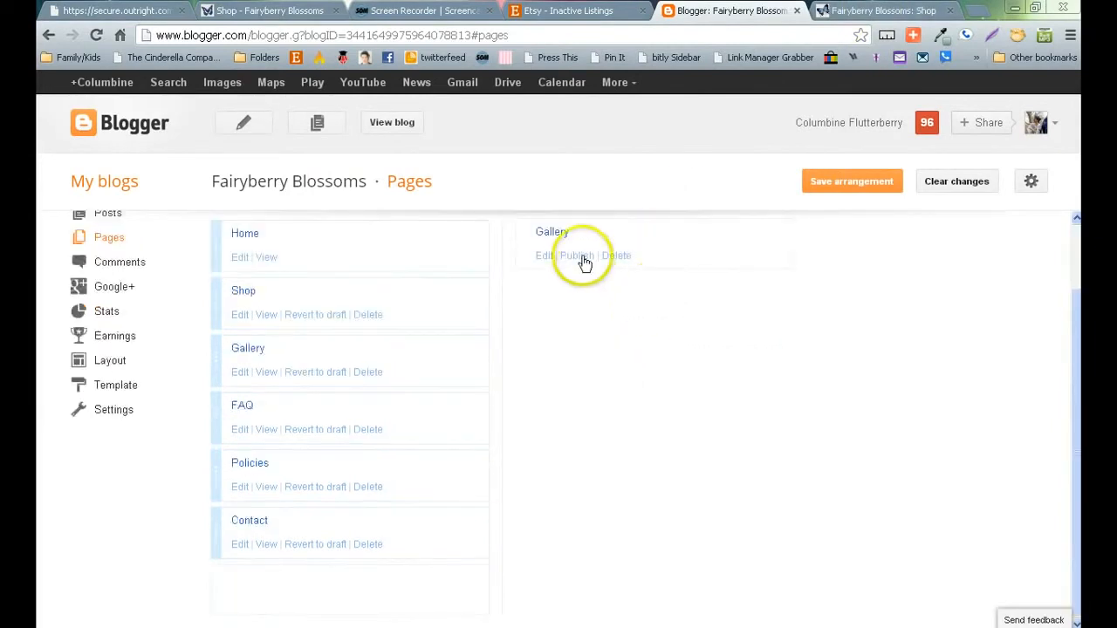
{"action": "scroll", "coordinate": [586, 258], "scroll_direction": "up", "scroll_amount": 2}
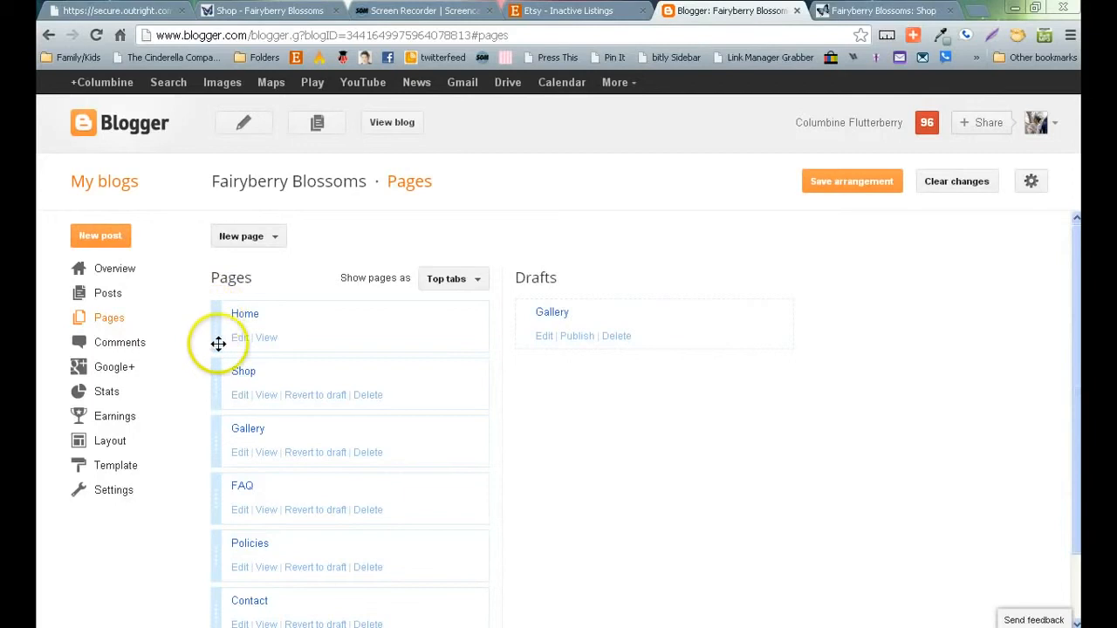
{"action": "mouse_move", "coordinate": [215, 334]}
{"action": "left_mouse_down"}
{"action": "mouse_move", "coordinate": [209, 439]}
{"action": "mouse_move", "coordinate": [232, 311]}
{"action": "mouse_move", "coordinate": [218, 491]}
{"action": "mouse_move", "coordinate": [218, 323]}
{"action": "left_mouse_up"}
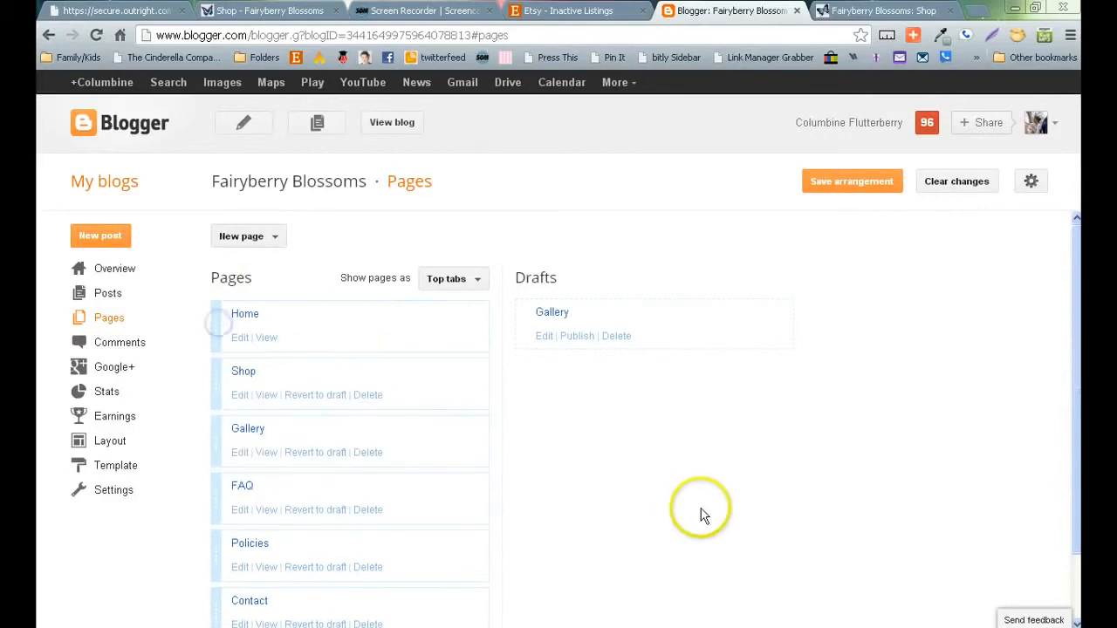
{"action": "scroll", "coordinate": [701, 503], "scroll_direction": "down", "scroll_amount": 1}
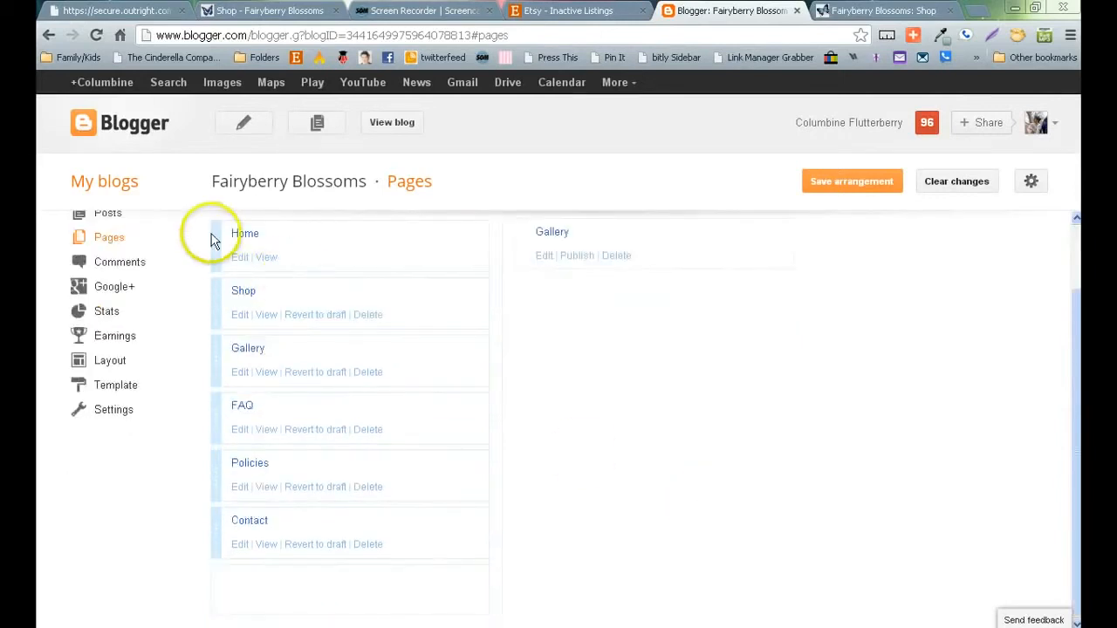
{"action": "mouse_move", "coordinate": [215, 247]}
{"action": "left_mouse_down"}
{"action": "mouse_move", "coordinate": [219, 366]}
{"action": "mouse_move", "coordinate": [224, 263]}
{"action": "left_mouse_up"}
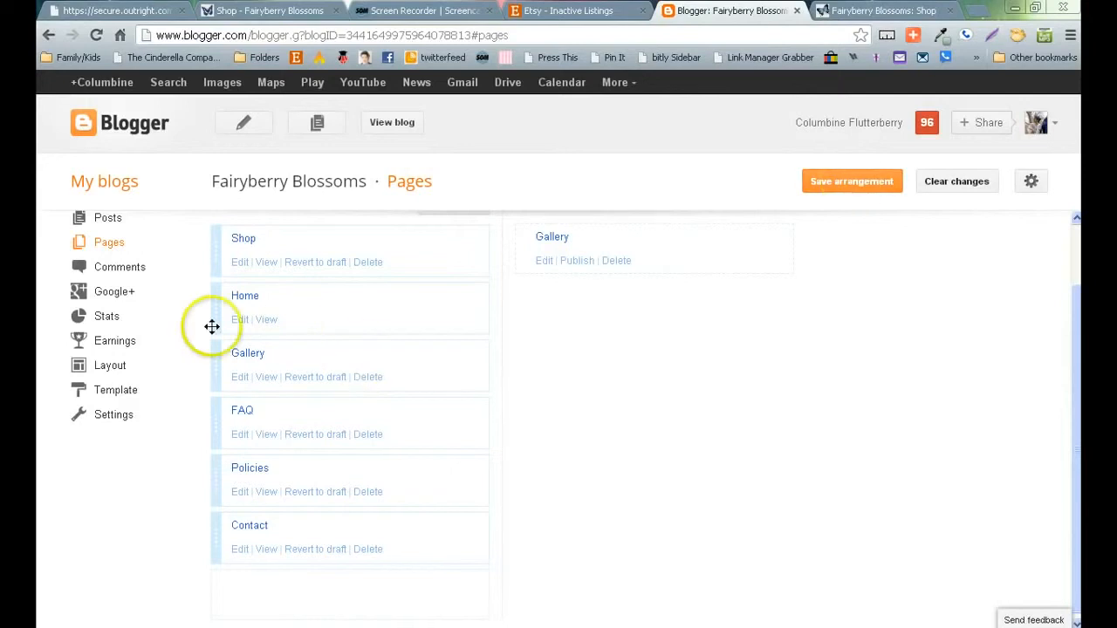
{"action": "left_click_drag", "start_coordinate": [215, 311], "coordinate": [216, 240]}
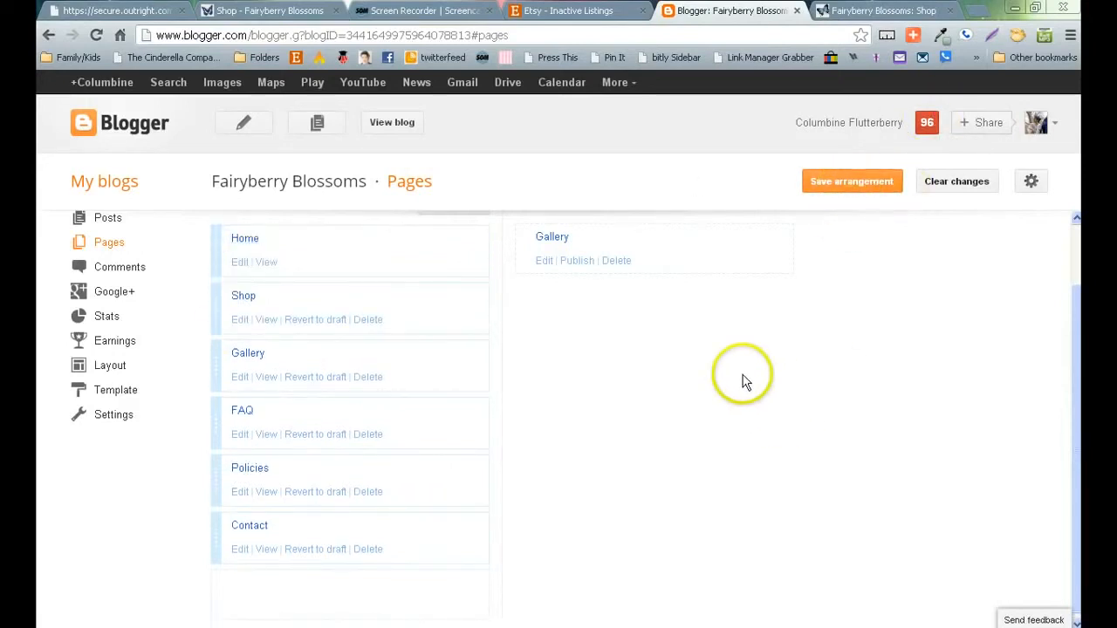
Reorder the pages so that Policies comes before FAQ
{"action": "scroll", "coordinate": [553, 372], "scroll_direction": "down", "scroll_amount": 1}
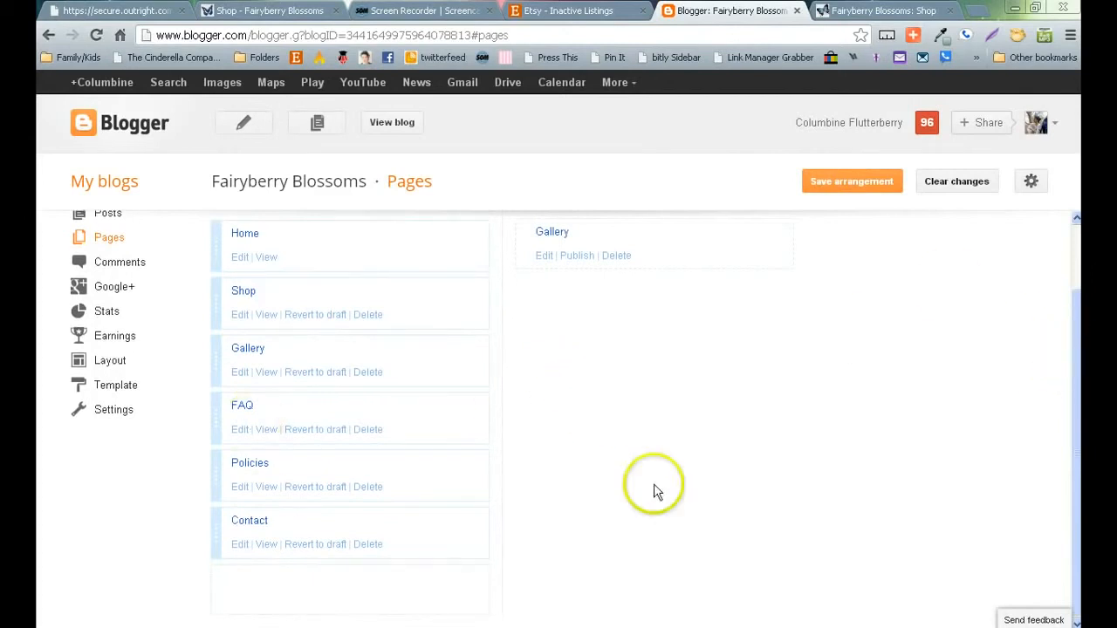
{"action": "left_click_drag", "start_coordinate": [214, 466], "coordinate": [216, 613]}
{"action": "left_click_drag", "start_coordinate": [210, 515], "coordinate": [218, 474]}
{"action": "scroll", "coordinate": [785, 389], "scroll_direction": "down", "scroll_amount": 1}
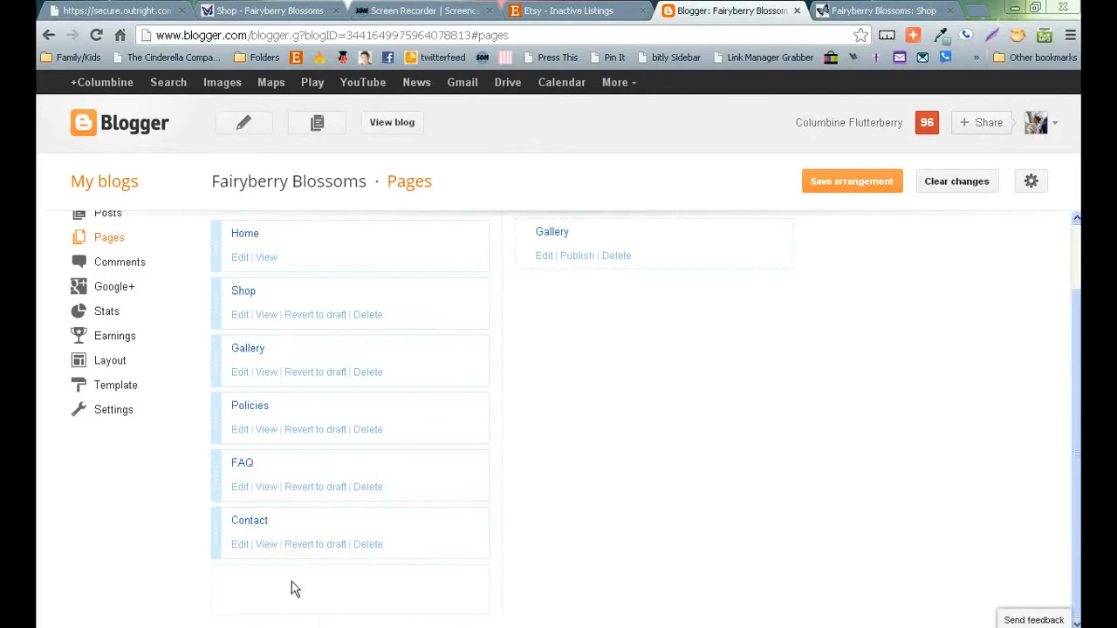
{"action": "scroll", "coordinate": [750, 467], "scroll_direction": "up", "scroll_amount": 2}
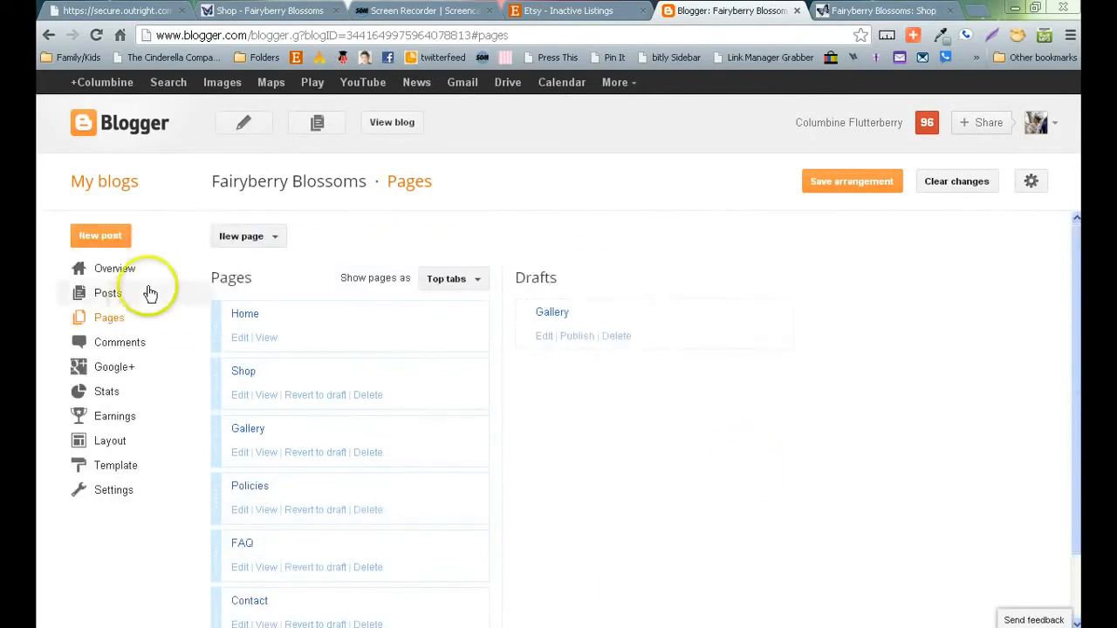
{"action": "left_click", "coordinate": [275, 239]}
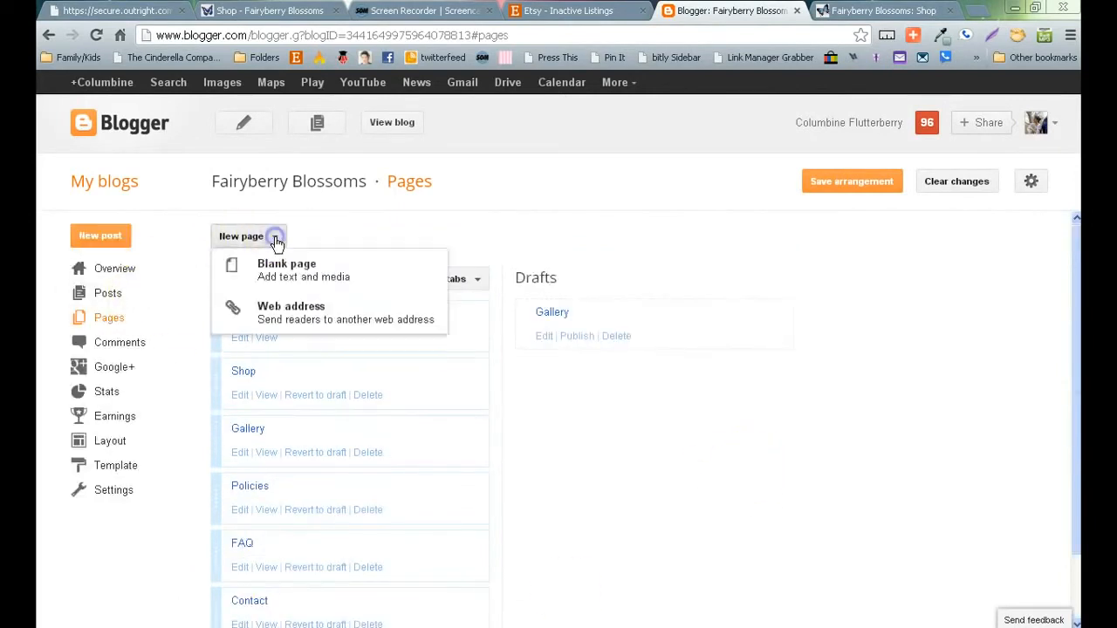
{"action": "left_click", "coordinate": [286, 276]}
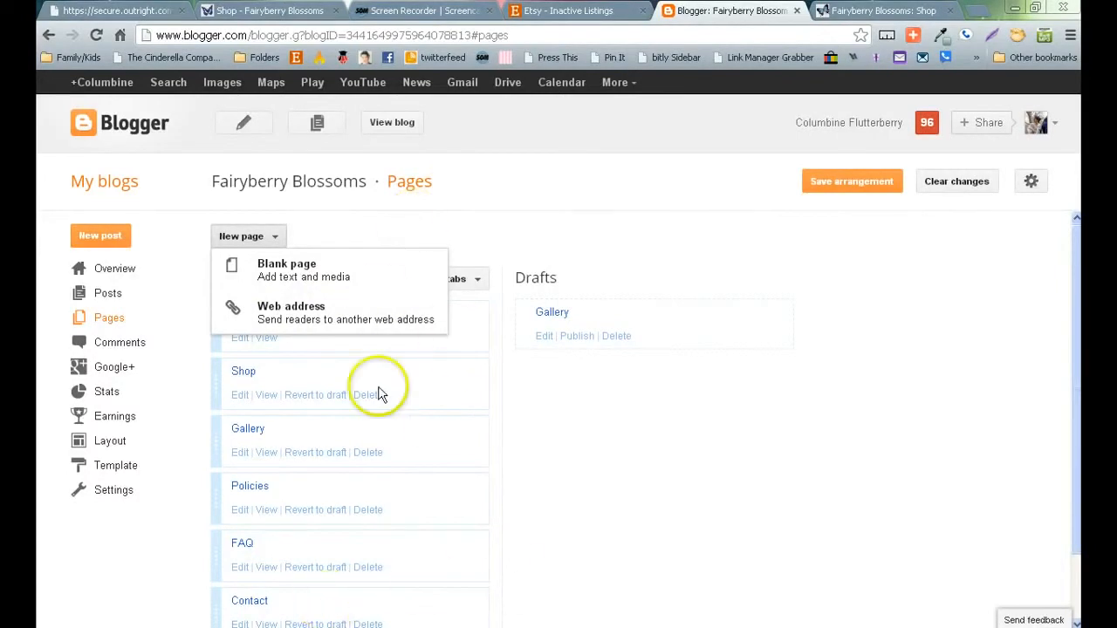
{"action": "left_click", "coordinate": [567, 425]}
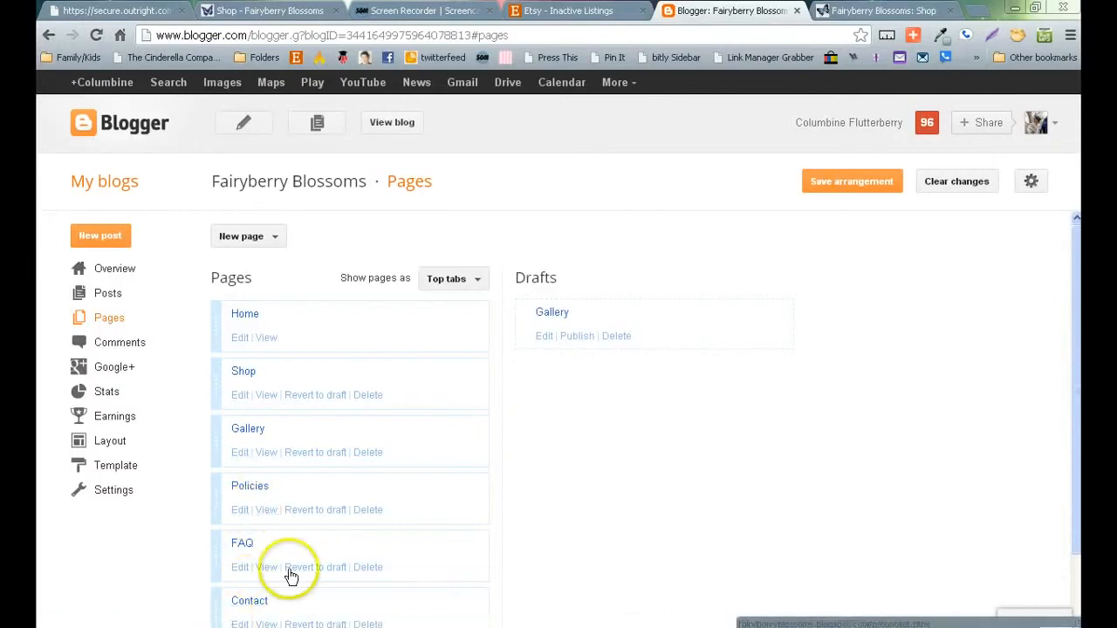
Revert the Policies page to draft and open it in the page editor's Compose view
{"action": "left_click", "coordinate": [314, 513]}
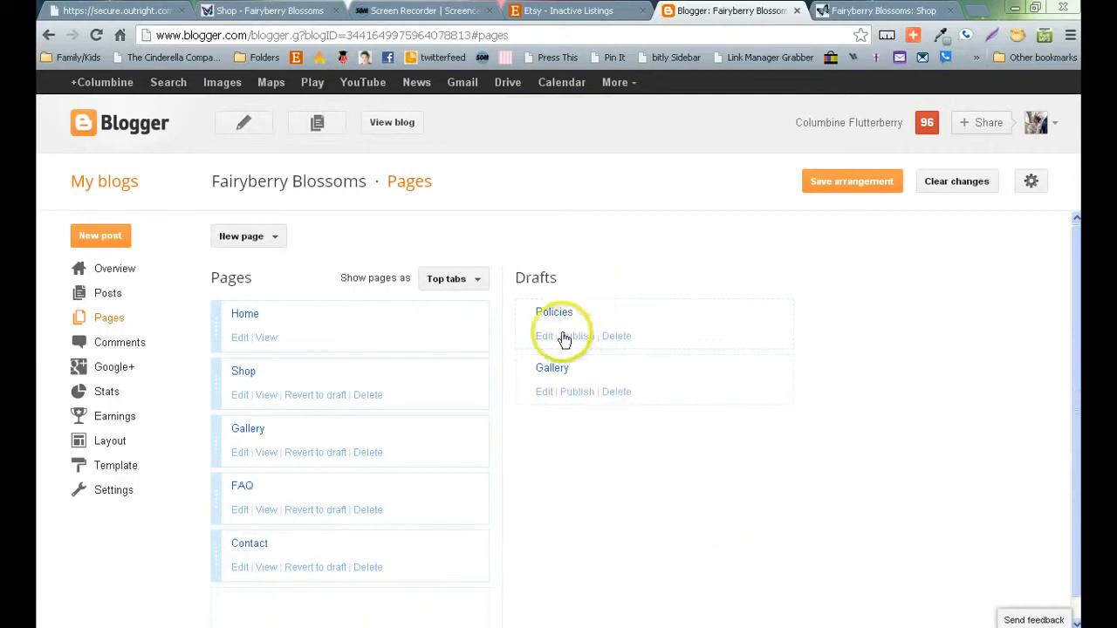
{"action": "left_click", "coordinate": [543, 336]}
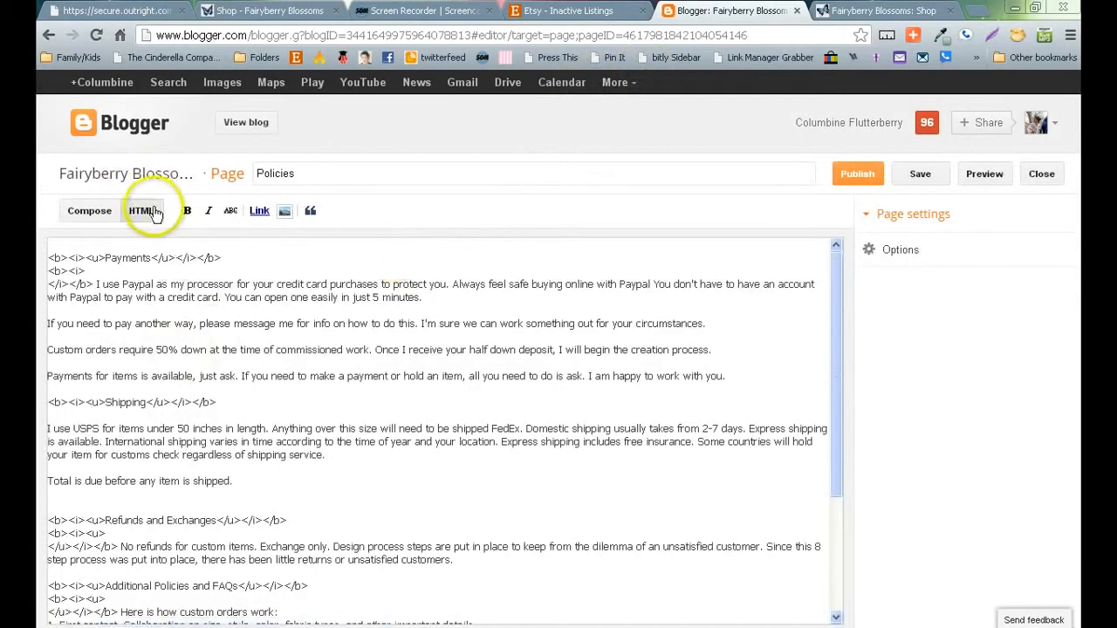
{"action": "left_click", "coordinate": [156, 223]}
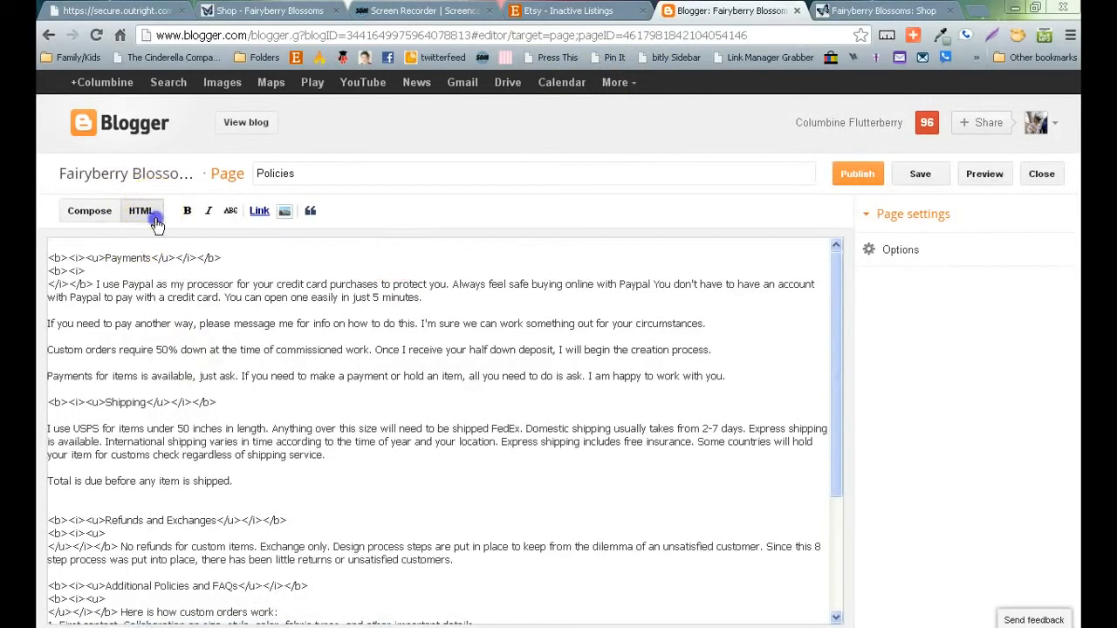
{"action": "left_click", "coordinate": [61, 212]}
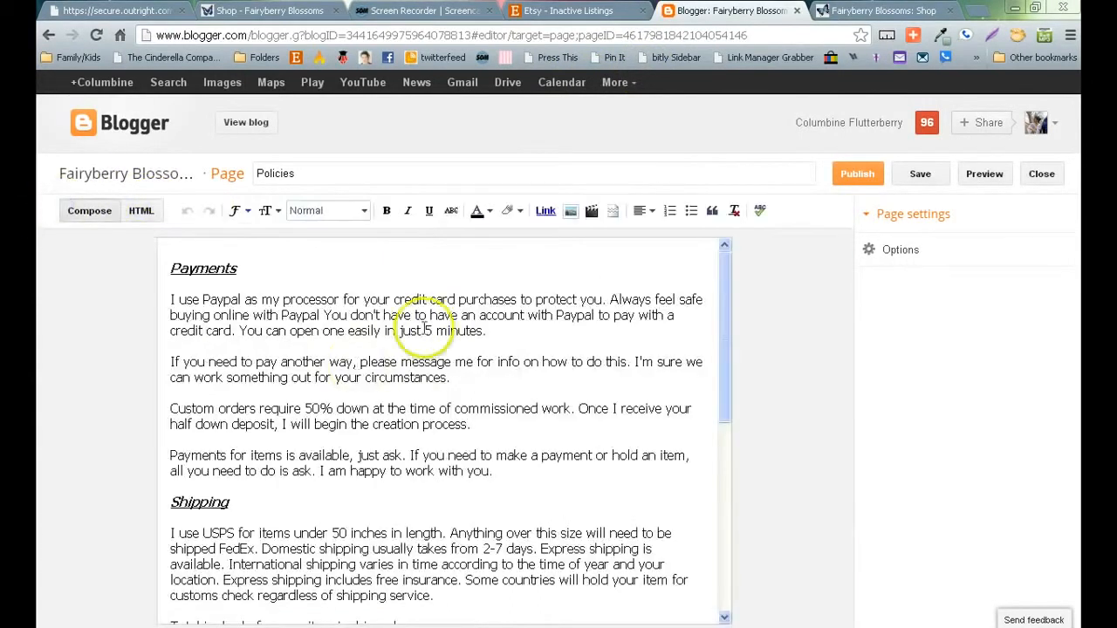
Copy the entire HTML source of the Policies page and close the page editor
{"action": "left_click", "coordinate": [143, 216]}
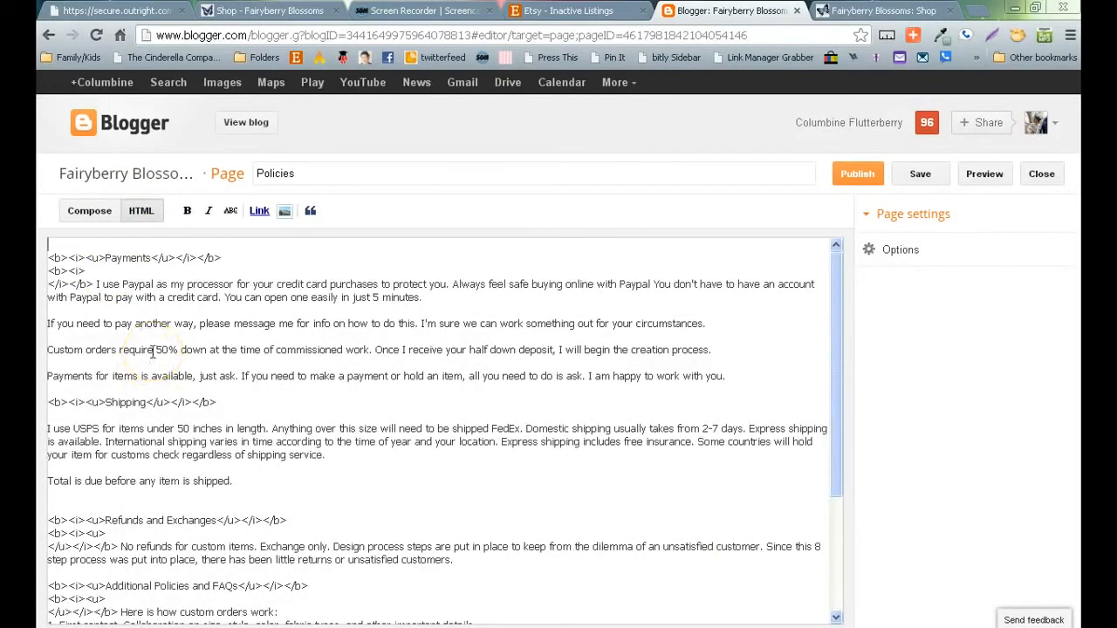
{"action": "key", "text": "ctrl+a"}
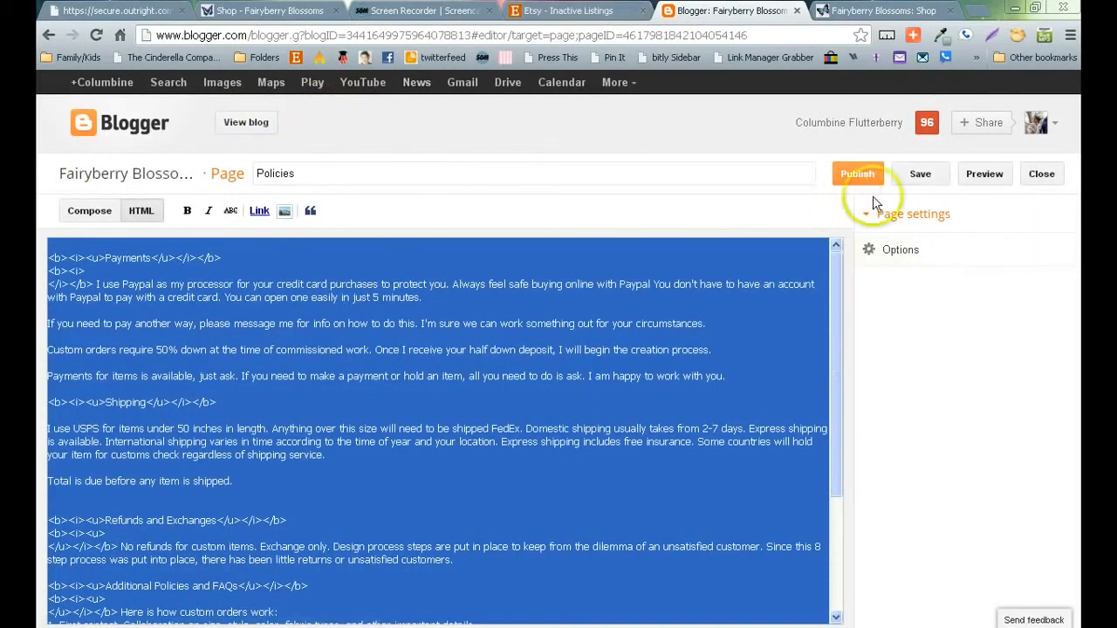
{"action": "left_click", "coordinate": [1049, 178]}
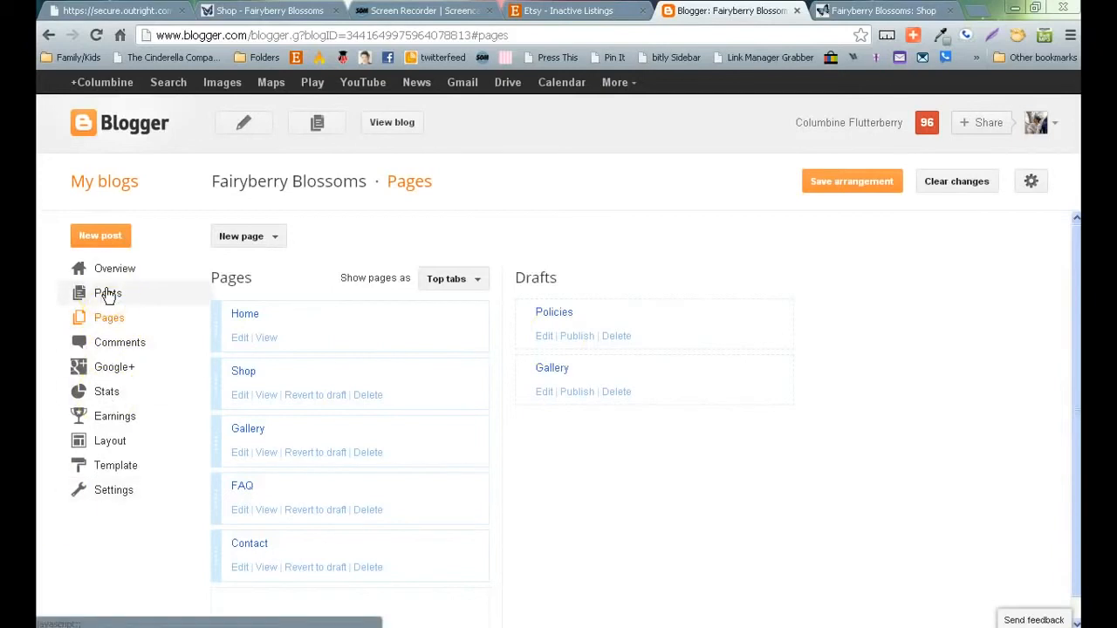
Create a new post from the copied Policies HTML and title it "Policies and Shipping"
{"action": "left_click", "coordinate": [243, 123]}
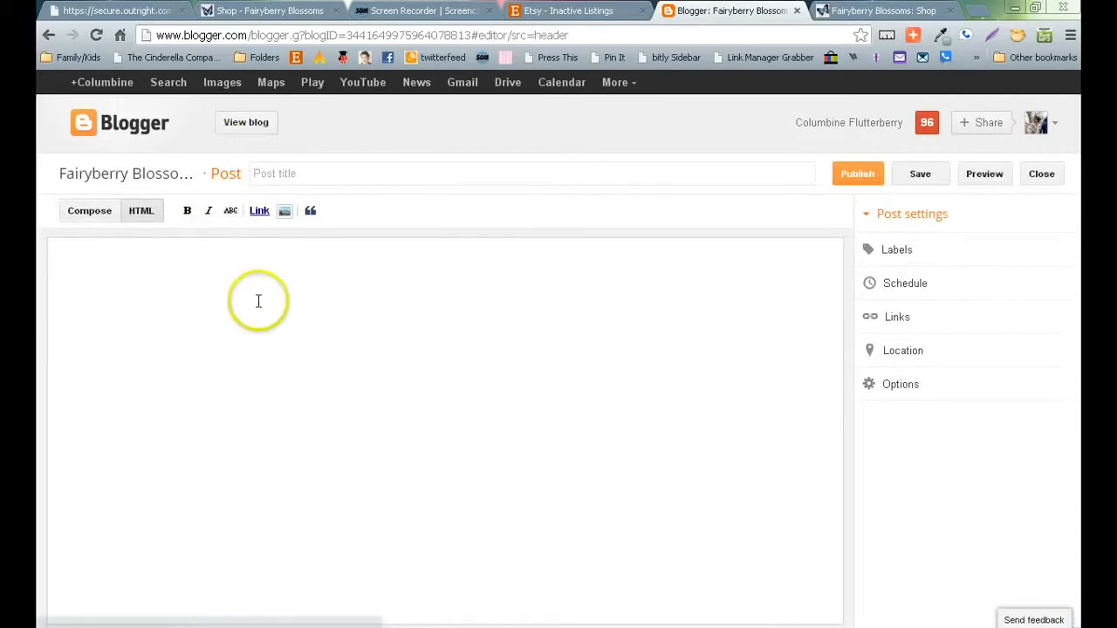
{"action": "left_click", "coordinate": [238, 287]}
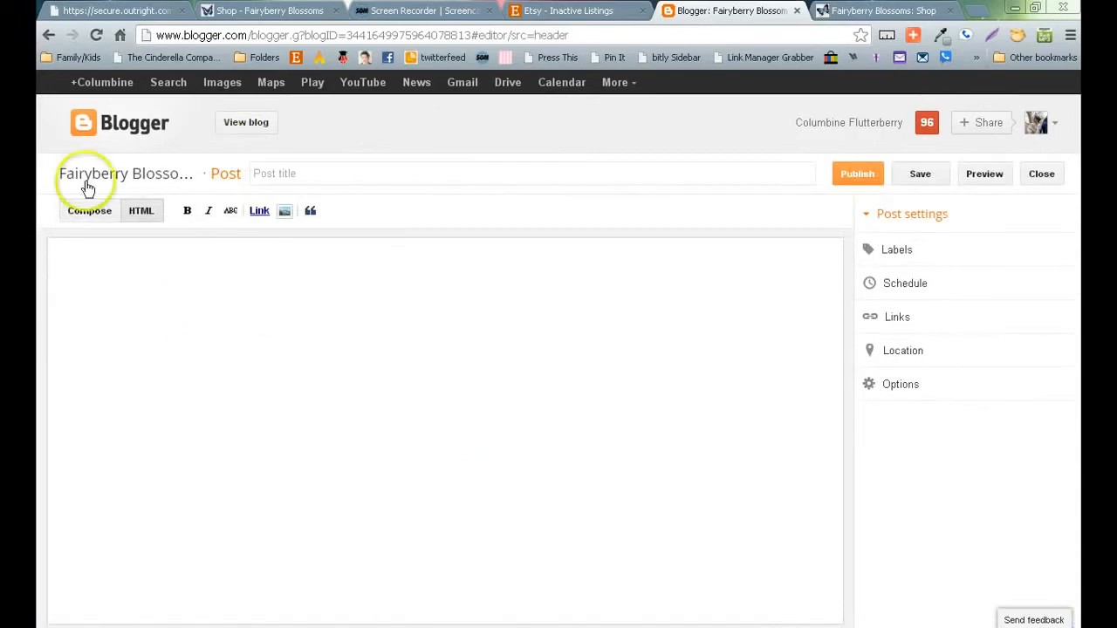
{"action": "left_click", "coordinate": [144, 213]}
{"action": "left_click", "coordinate": [186, 308]}
{"action": "key", "text": "ctrl+v"}
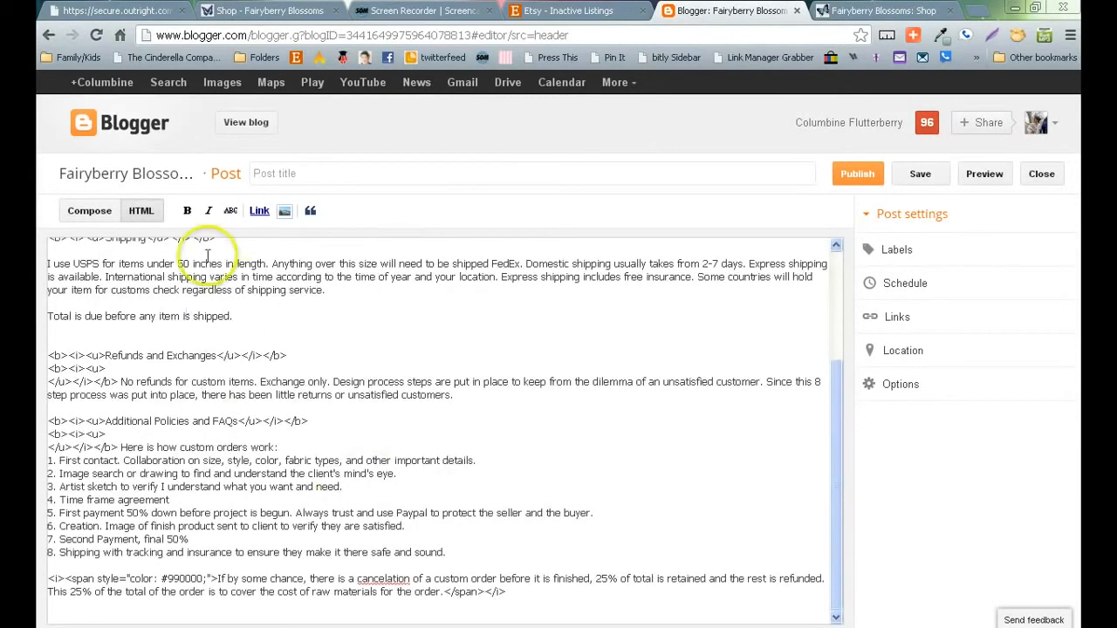
{"action": "left_click", "coordinate": [84, 210]}
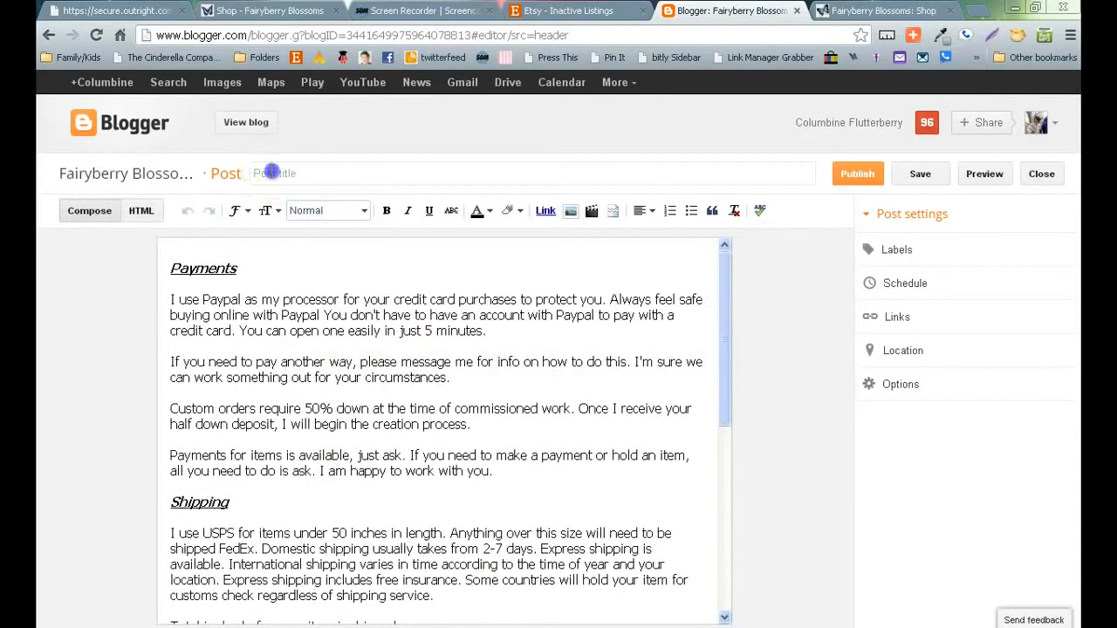
{"action": "left_click", "coordinate": [270, 174]}
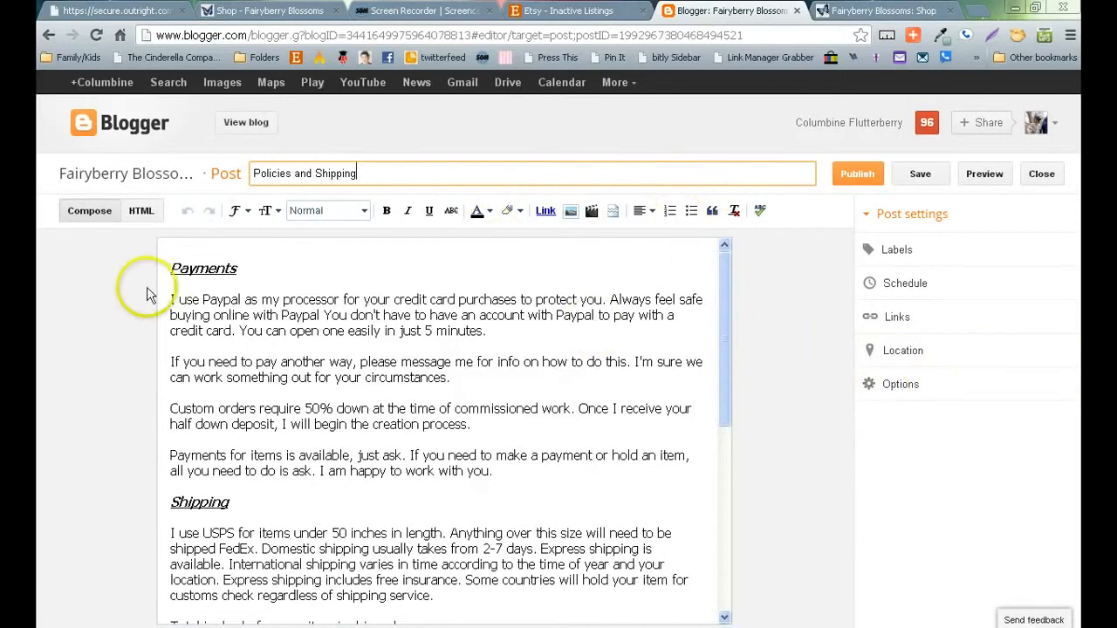
Open the Blogger dashboard in a new tab beside the post and open the Policies draft page of Fairyberry Blossoms for editing
{"action": "right_click", "coordinate": [138, 126]}
{"action": "left_click", "coordinate": [200, 137]}
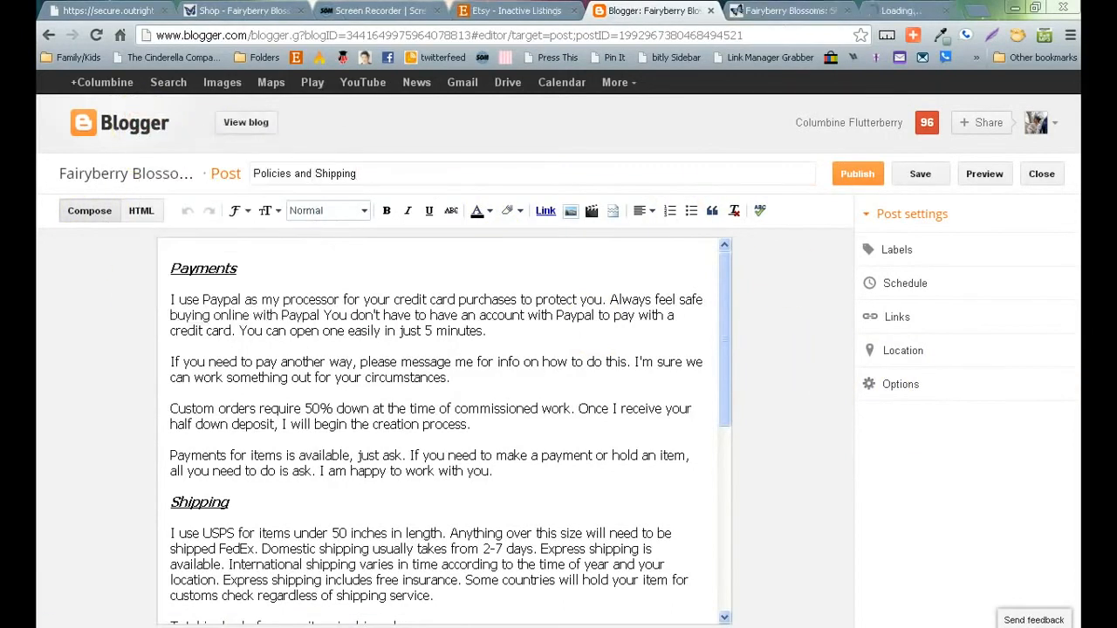
{"action": "left_click_drag", "start_coordinate": [892, 12], "coordinate": [750, 12]}
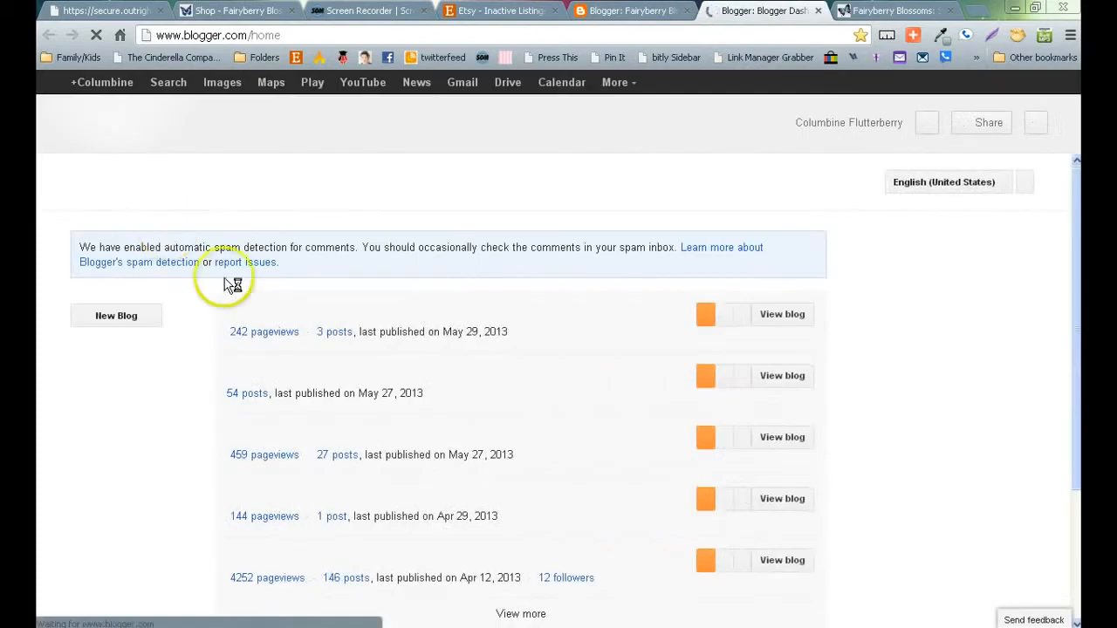
{"action": "left_click", "coordinate": [732, 316]}
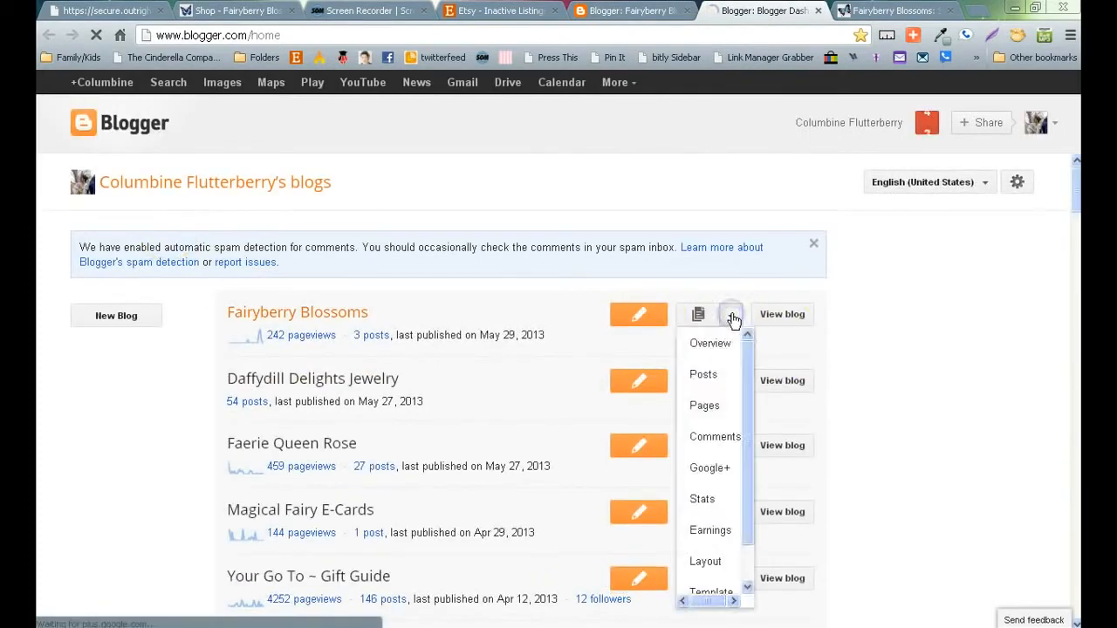
{"action": "left_click", "coordinate": [715, 415]}
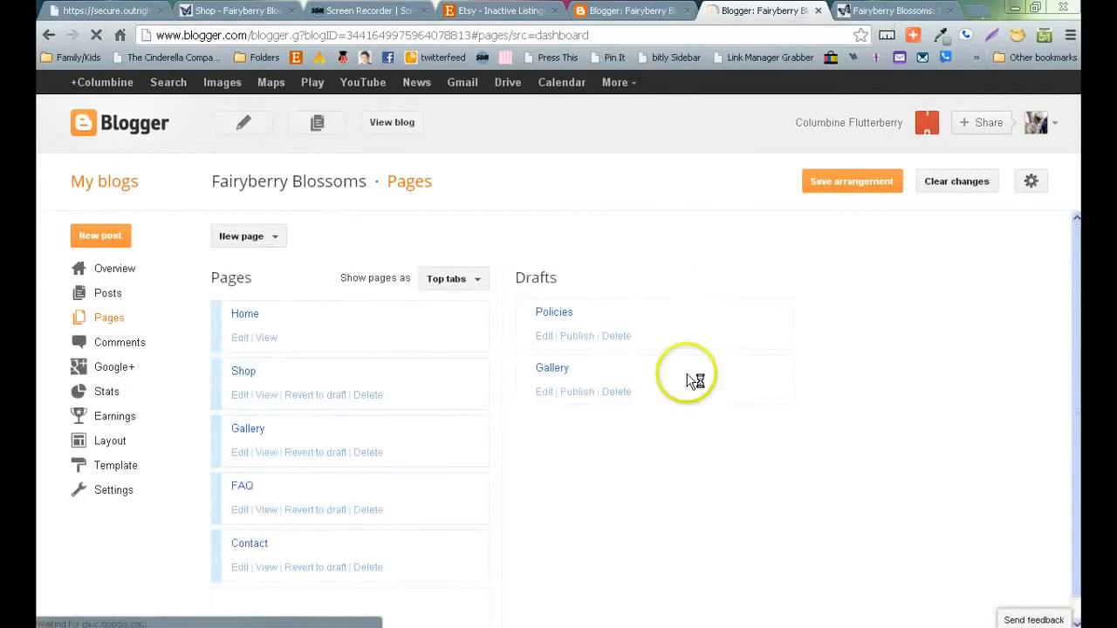
{"action": "left_click", "coordinate": [544, 335]}
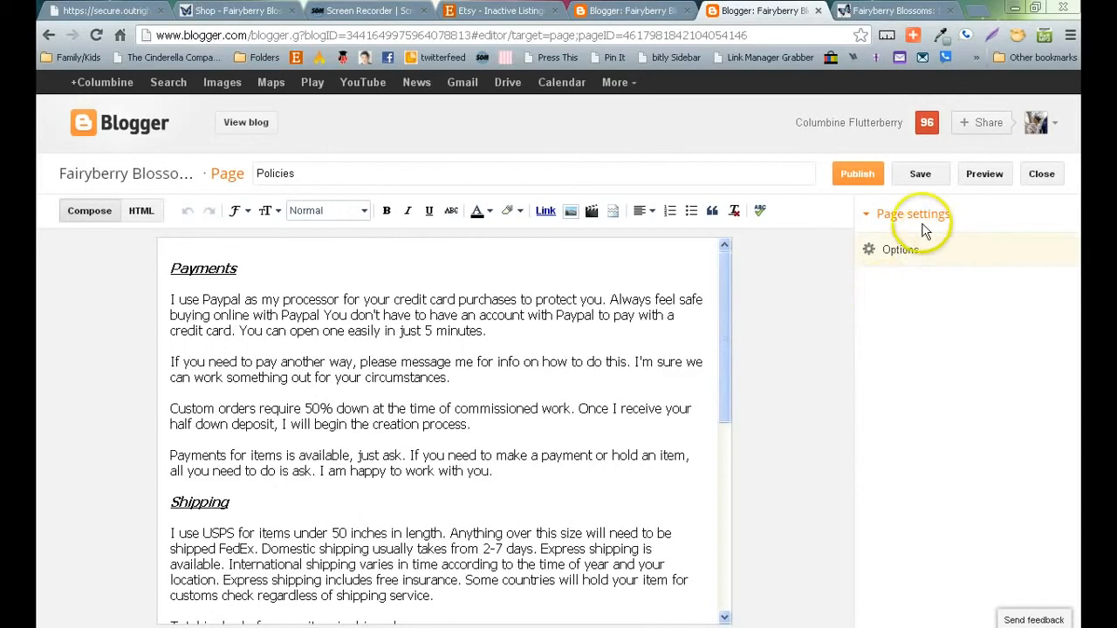
Compare the Policies page's options with the post's settings and close the page's browser tab
{"action": "left_click", "coordinate": [868, 249]}
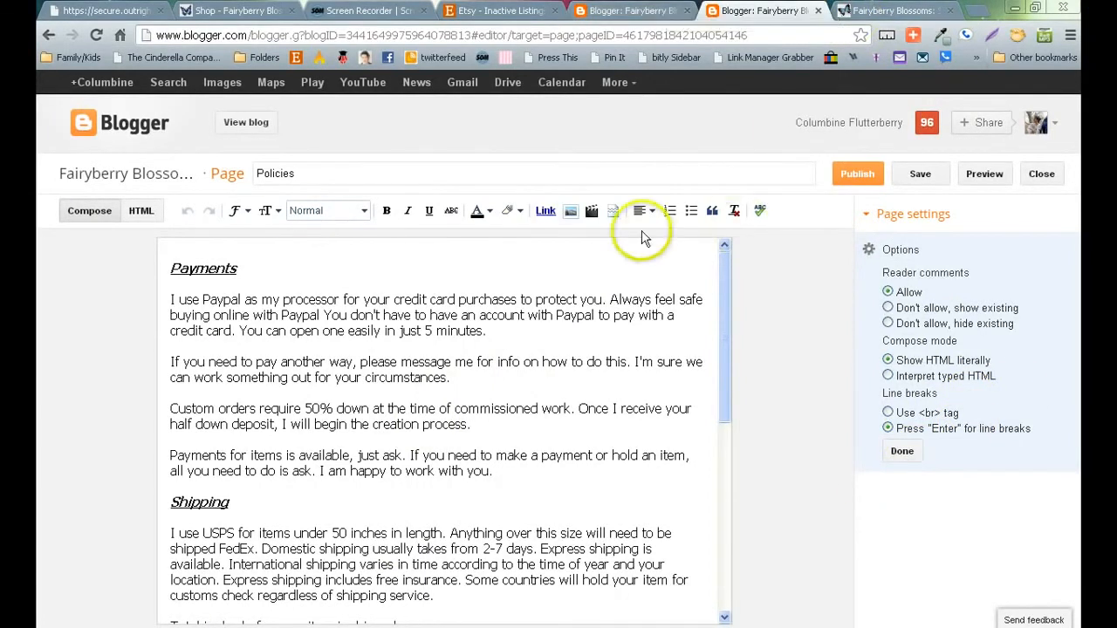
{"action": "left_click", "coordinate": [630, 11]}
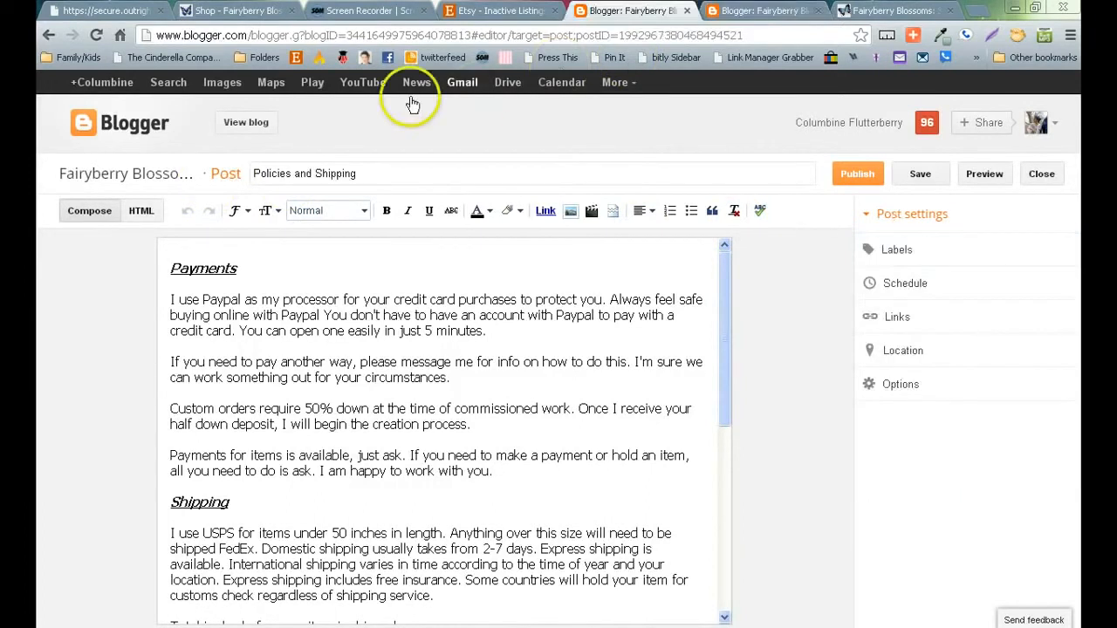
{"action": "left_click", "coordinate": [339, 127]}
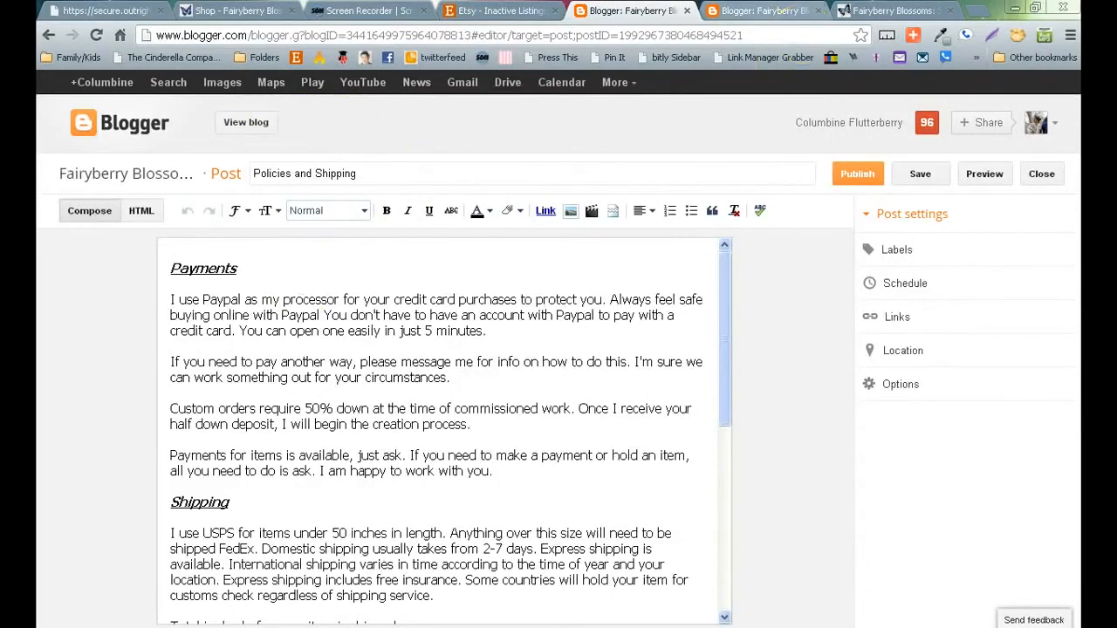
{"action": "left_click", "coordinate": [759, 11]}
{"action": "left_click", "coordinate": [629, 10]}
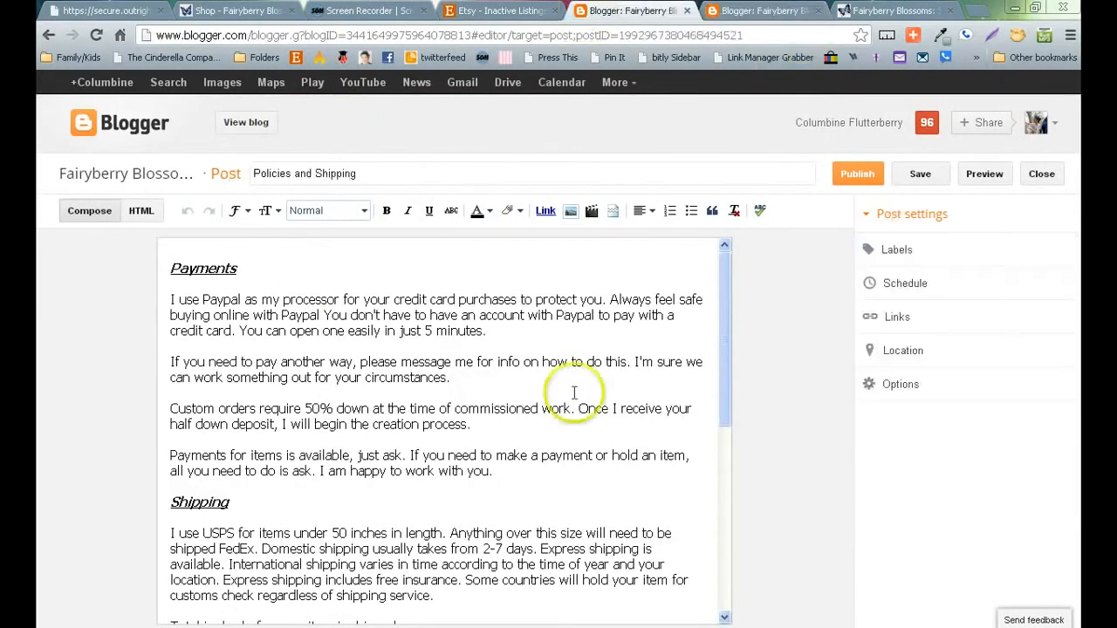
{"action": "left_click", "coordinate": [819, 10]}
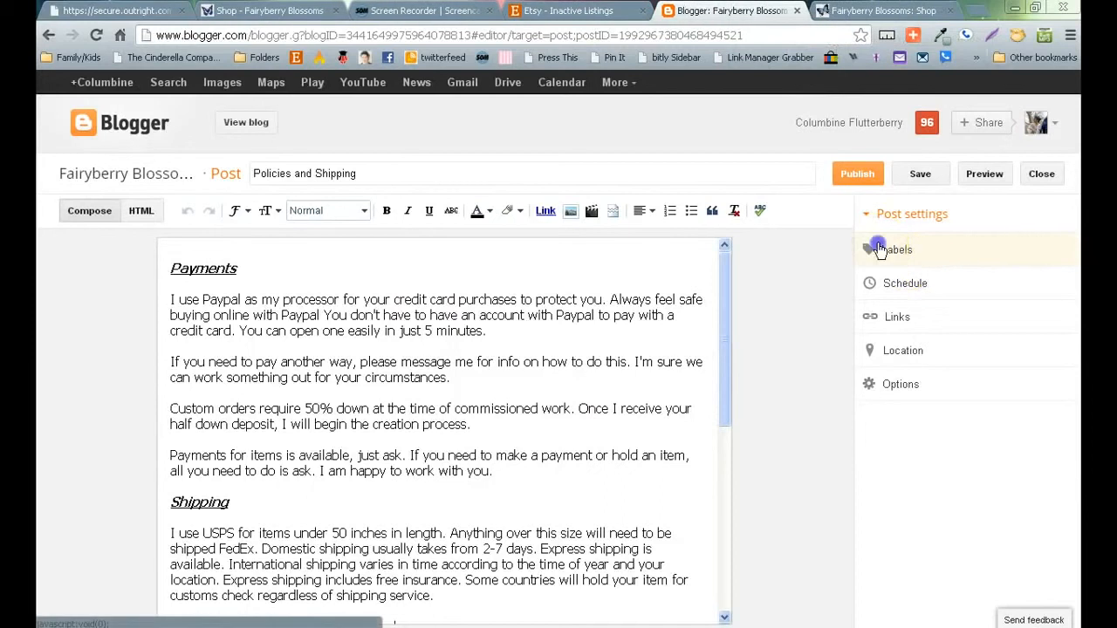
Examine the Labels, Schedule, Links and Location settings of the Policies and Shipping post
{"action": "left_click", "coordinate": [880, 249]}
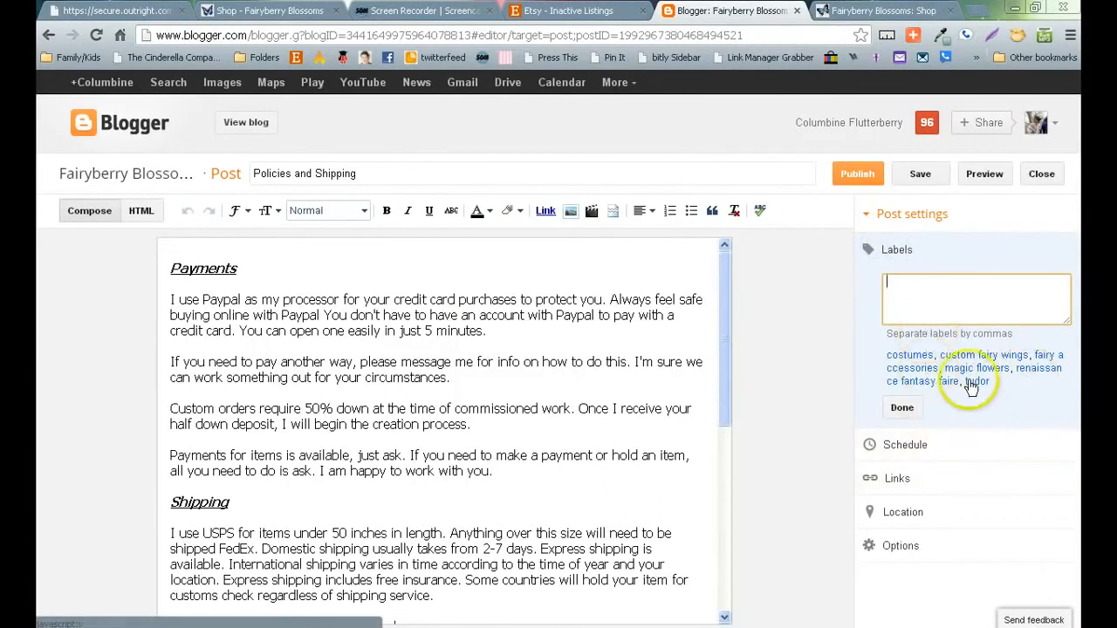
{"action": "left_click", "coordinate": [899, 446]}
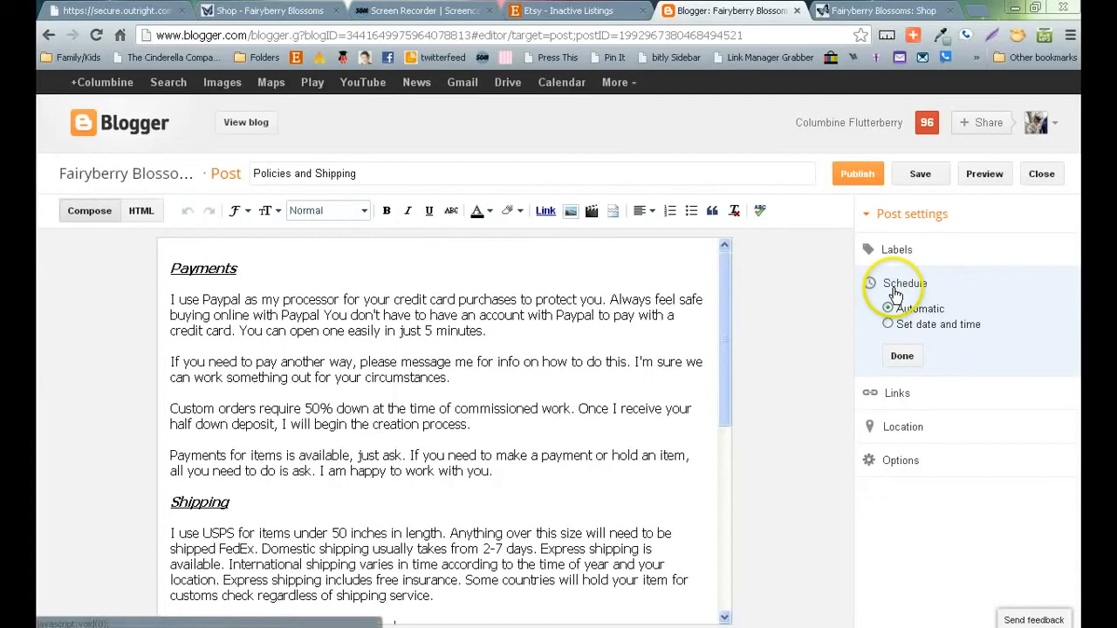
{"action": "left_click", "coordinate": [892, 392]}
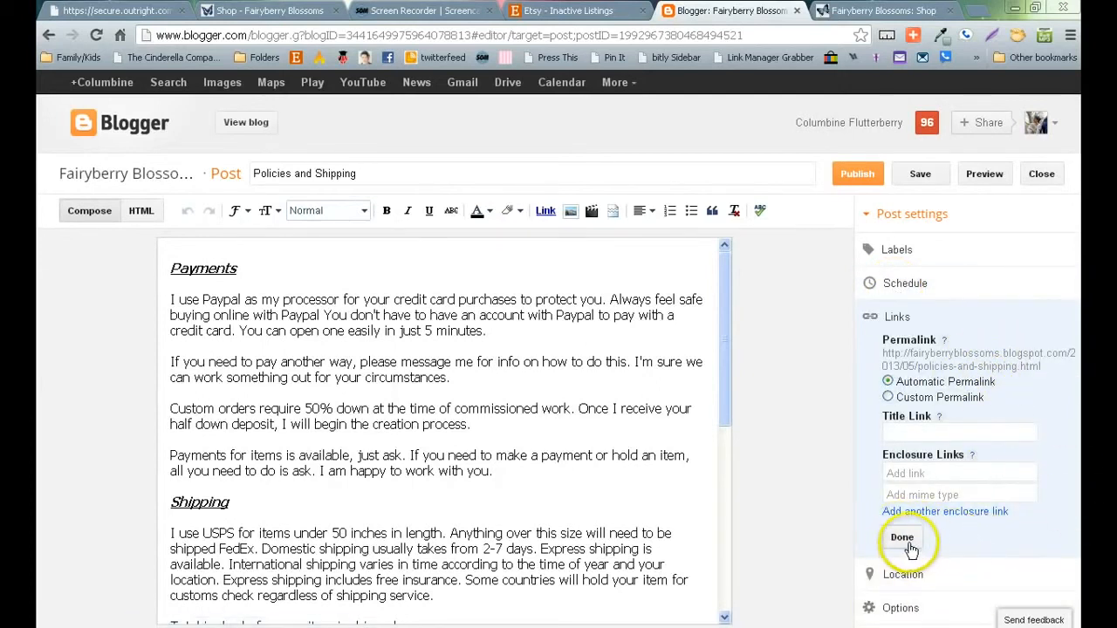
{"action": "left_click", "coordinate": [906, 573]}
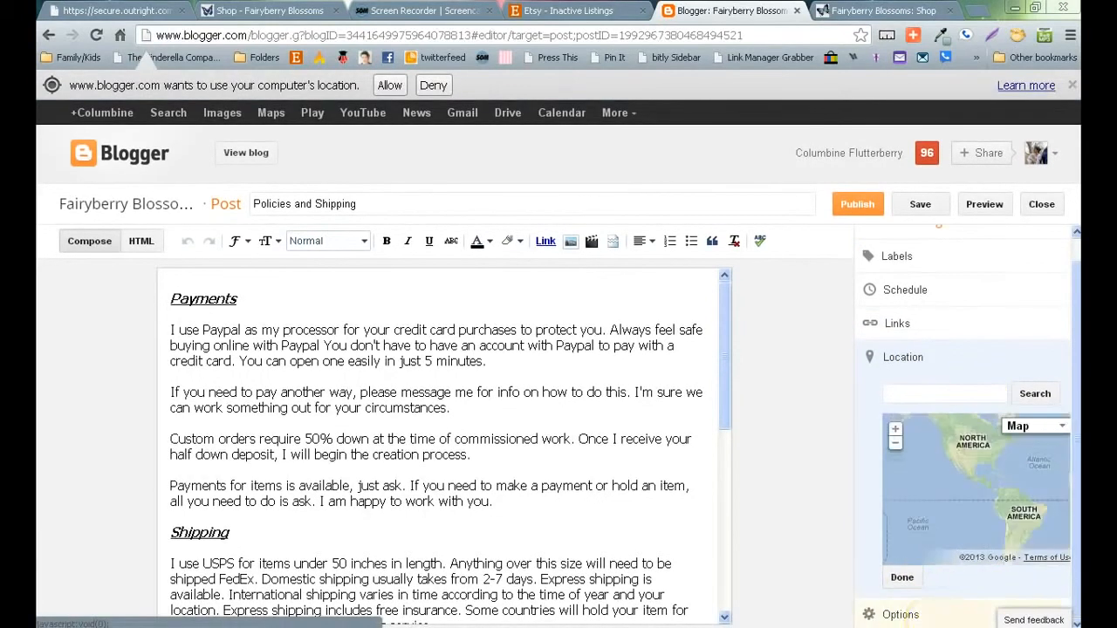
Label the post with fairy accessories, costumes, magic flowers, renaissance fantasy faire and tudor
{"action": "left_click", "coordinate": [903, 255]}
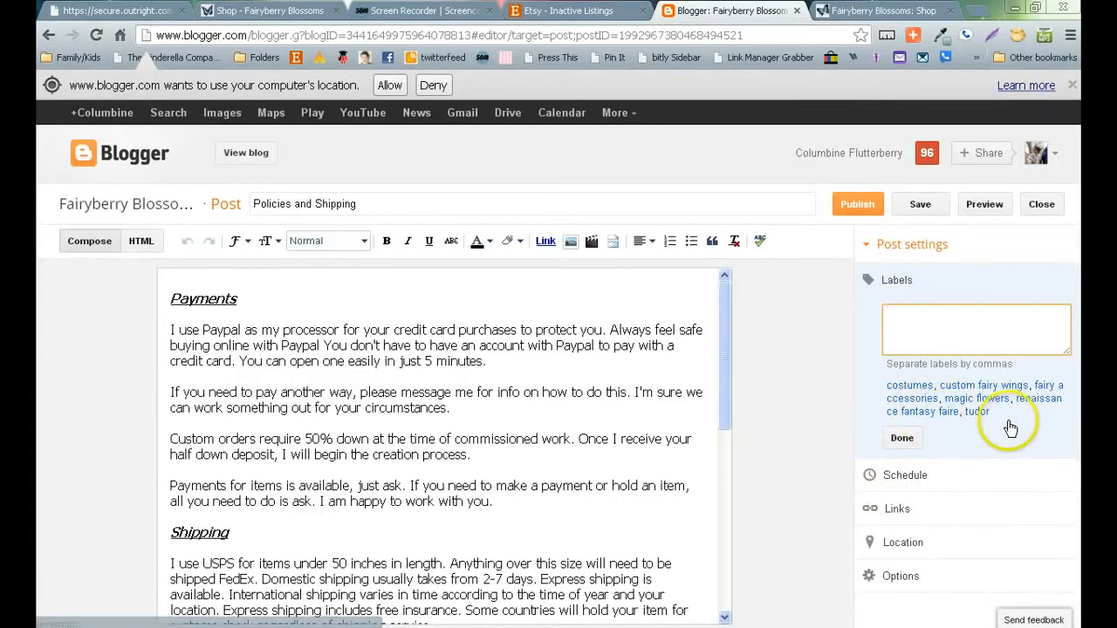
{"action": "left_click", "coordinate": [907, 398]}
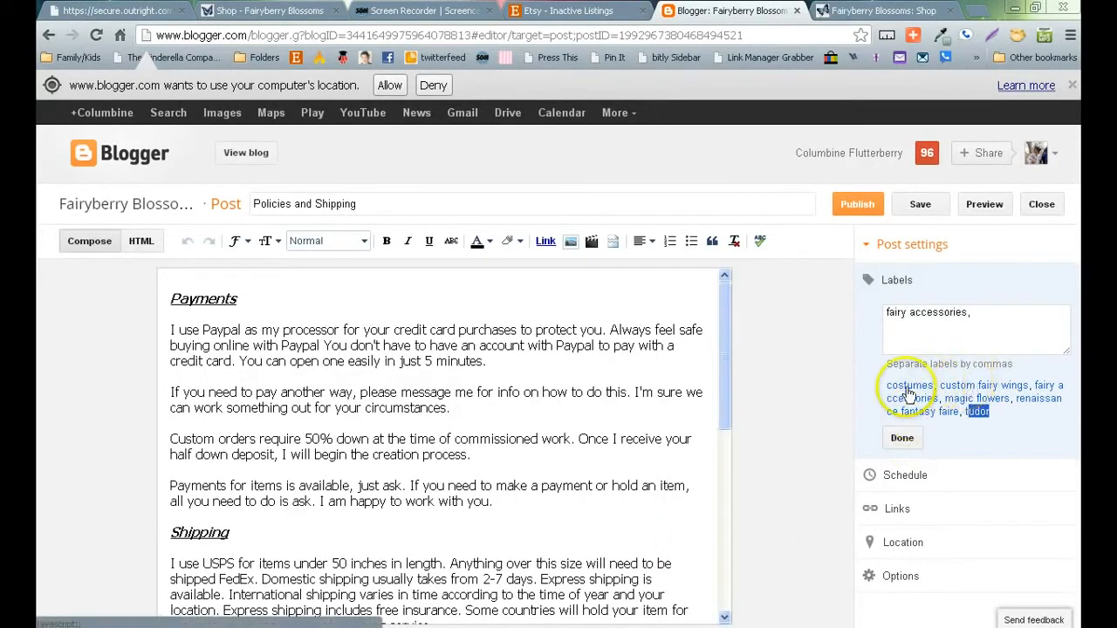
{"action": "left_click", "coordinate": [907, 386]}
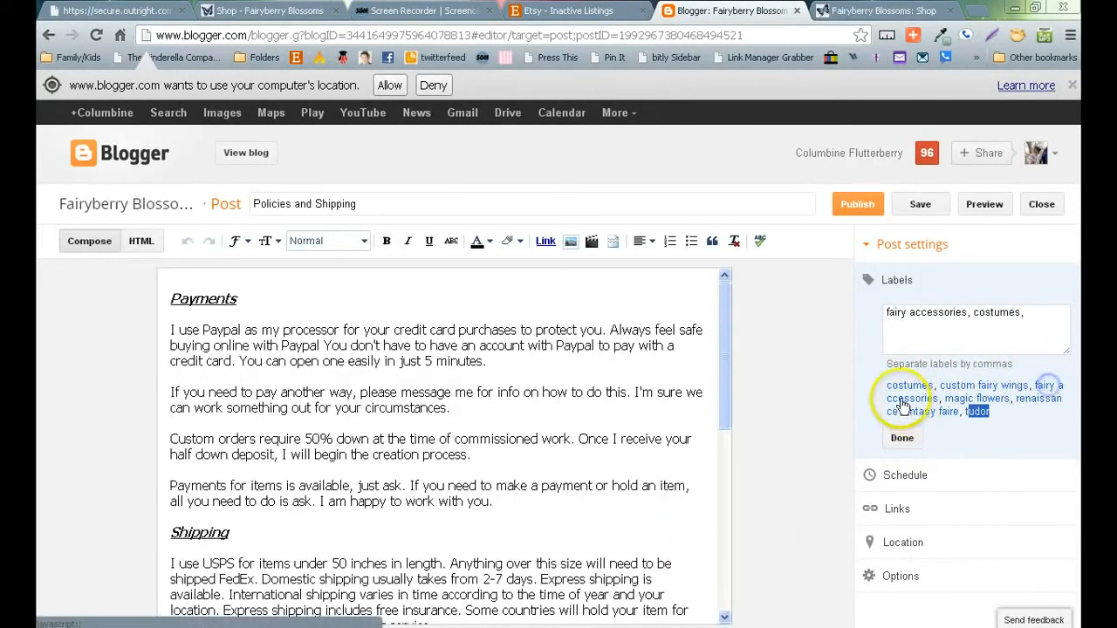
{"action": "left_click", "coordinate": [989, 401]}
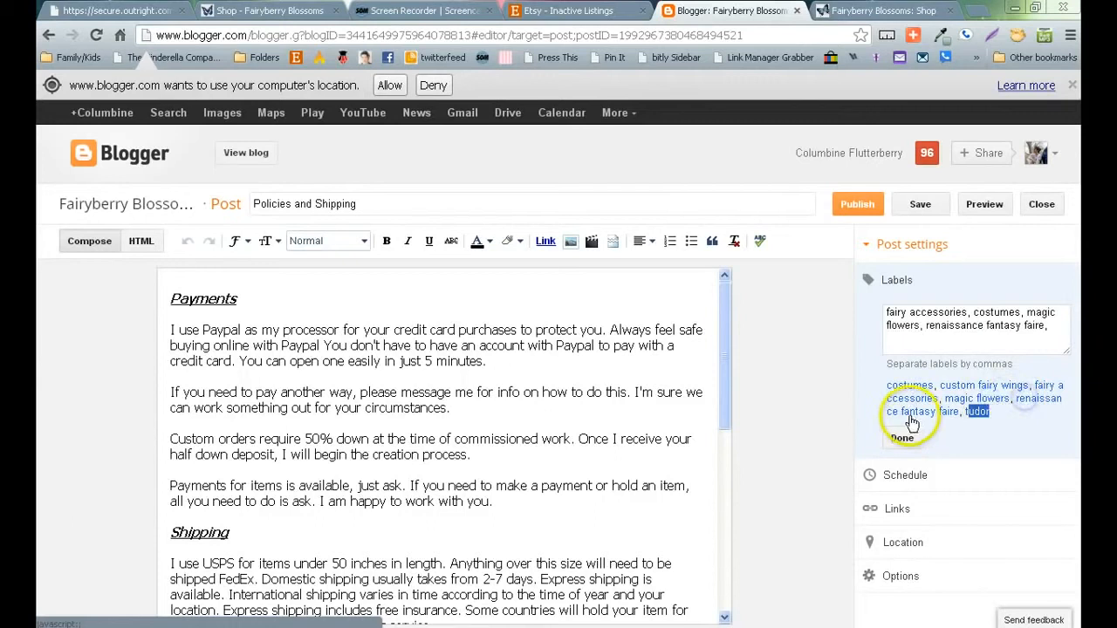
{"action": "left_click", "coordinate": [977, 410]}
{"action": "left_click", "coordinate": [902, 439]}
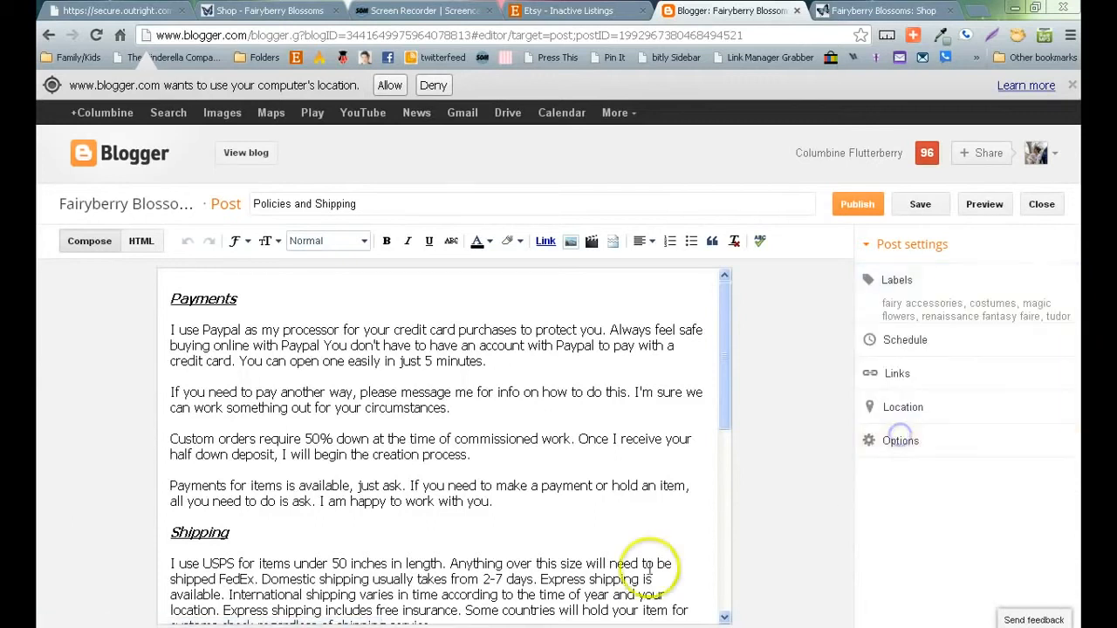
Schedule the Policies and Shipping post for May 30, 2013 at 12:10 PM
{"action": "left_click", "coordinate": [909, 344]}
{"action": "left_click", "coordinate": [888, 381]}
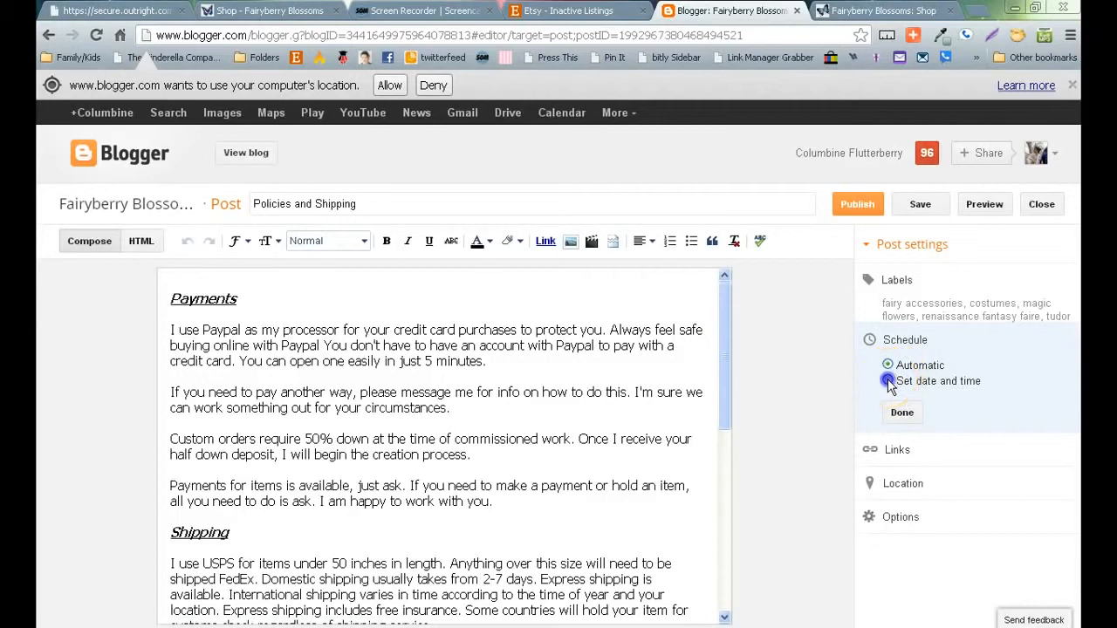
{"action": "scroll", "coordinate": [968, 332], "scroll_direction": "down", "scroll_amount": 2}
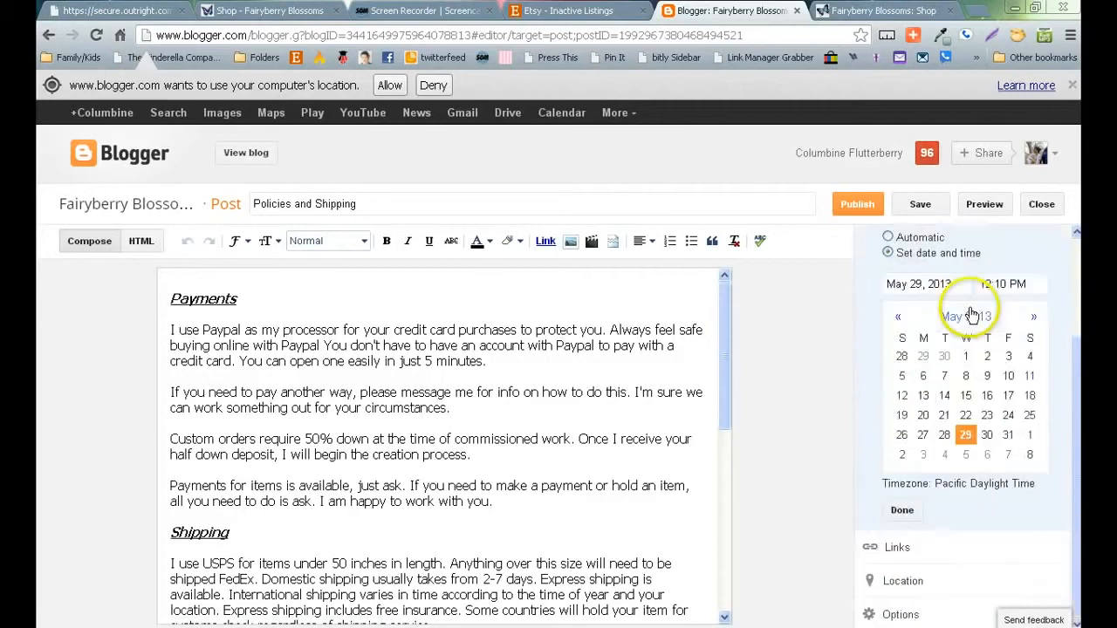
{"action": "left_click", "coordinate": [986, 435]}
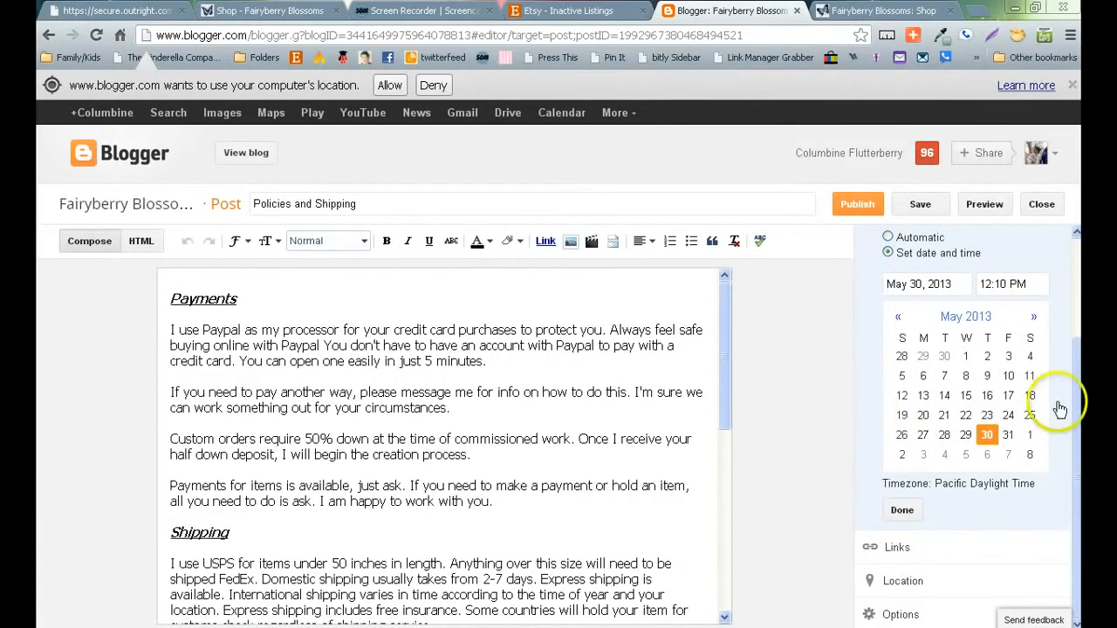
{"action": "left_click", "coordinate": [902, 510]}
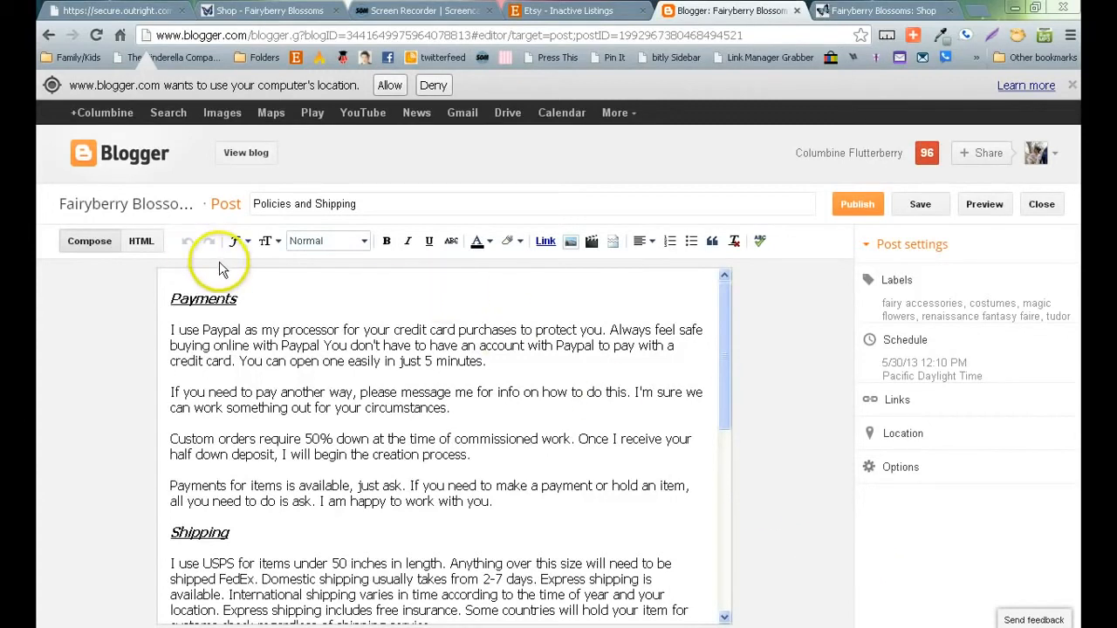
{"action": "left_click_drag", "start_coordinate": [725, 281], "coordinate": [728, 242]}
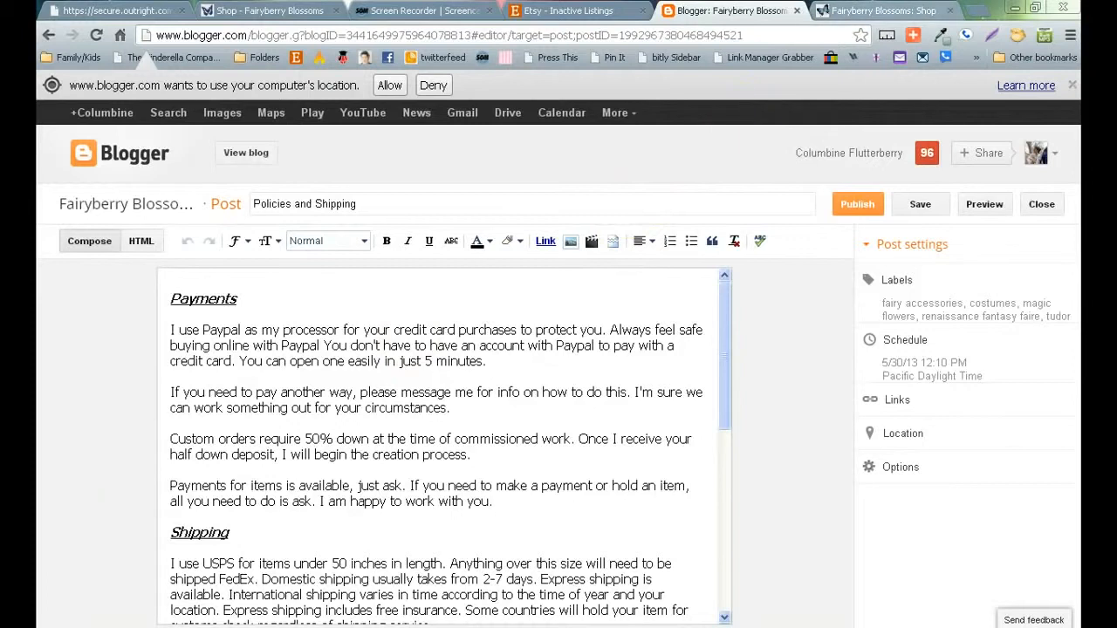
Preview the Atom feed of the live Fairyberry Blossoms blog, close the preview and return to the post editor
{"action": "left_click", "coordinate": [868, 11]}
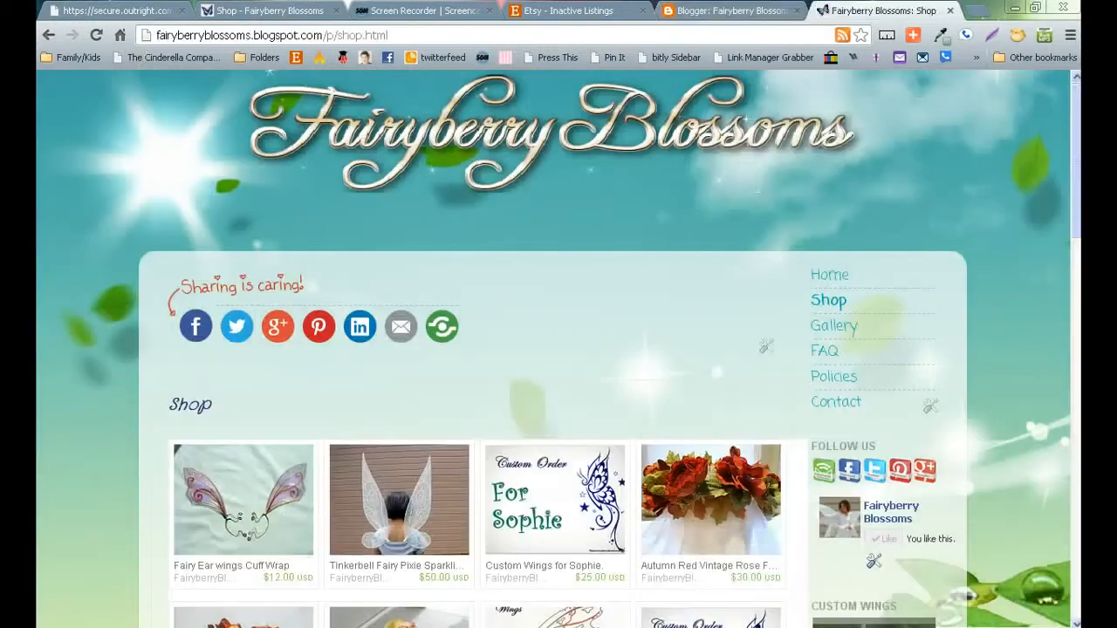
{"action": "left_click", "coordinate": [843, 36]}
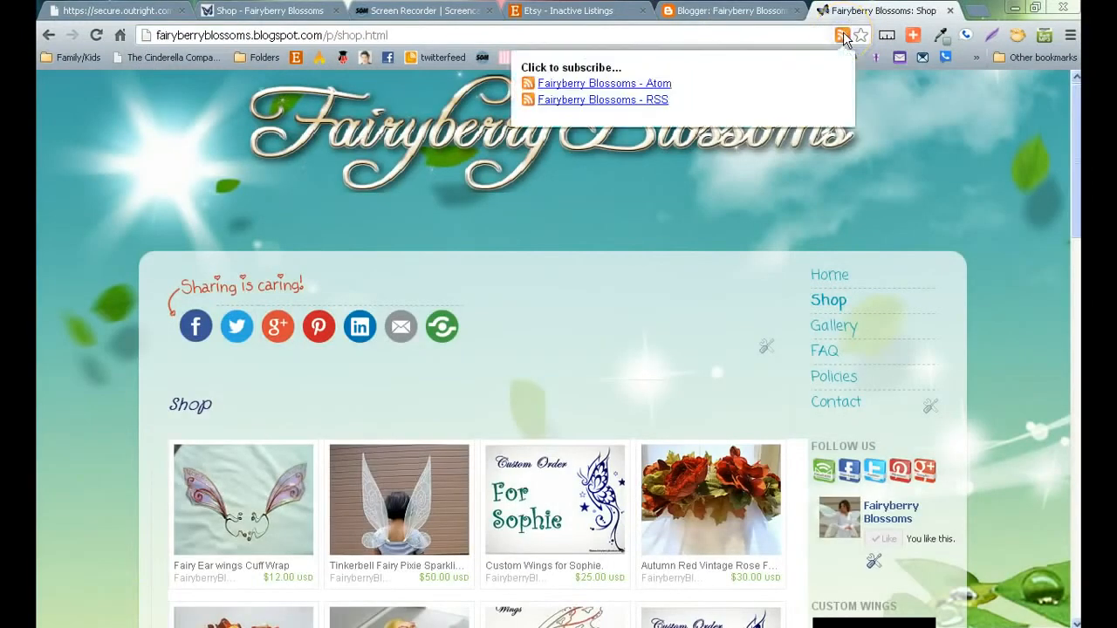
{"action": "left_click", "coordinate": [565, 87]}
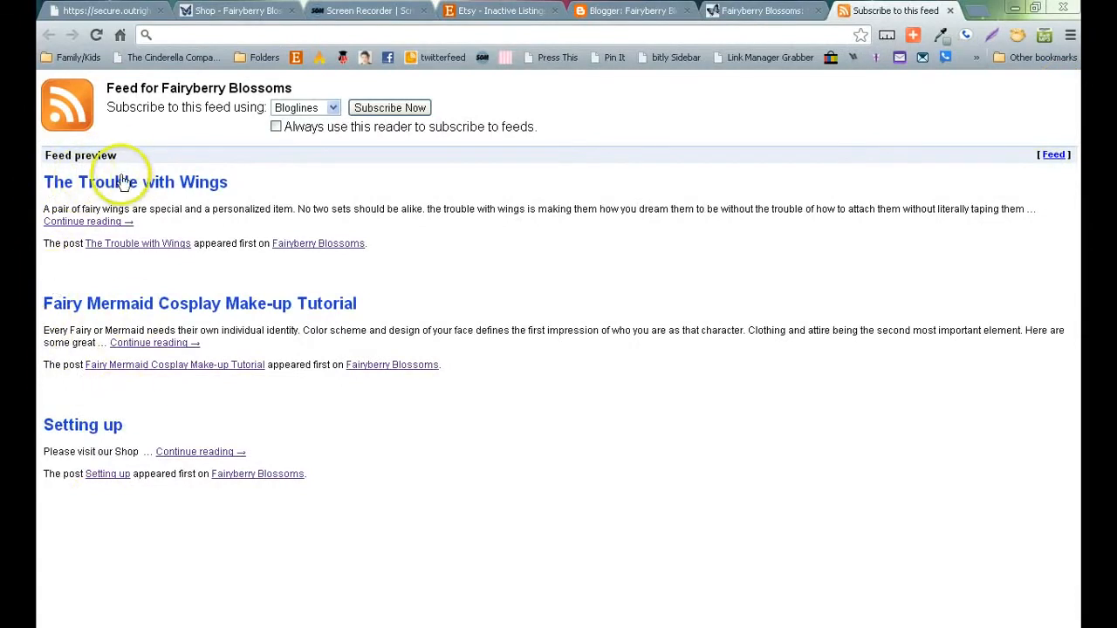
{"action": "left_click", "coordinate": [952, 11]}
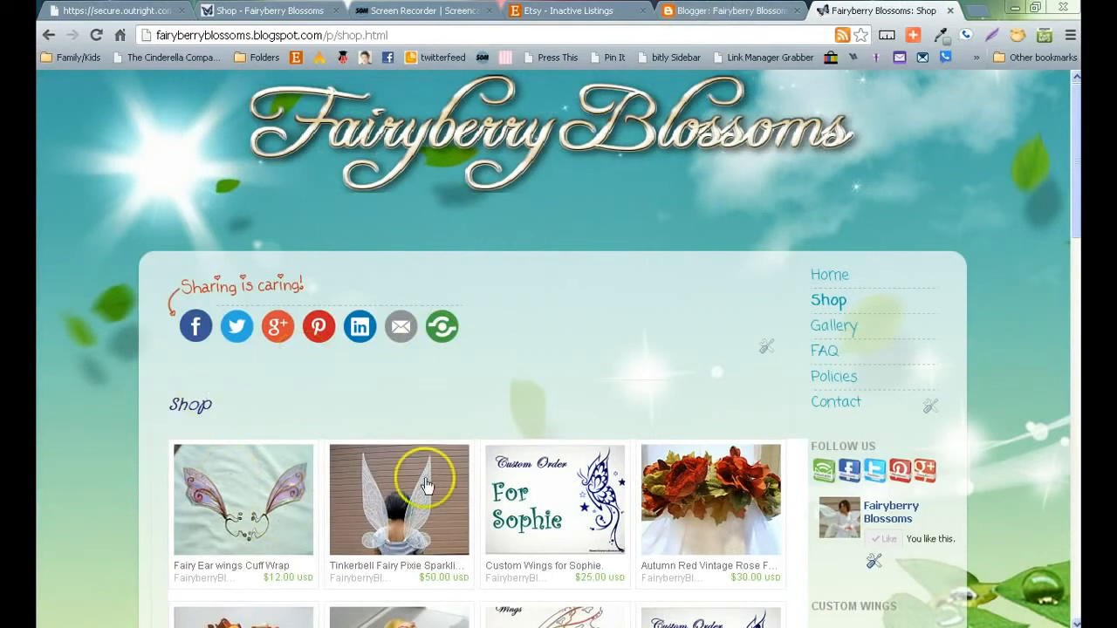
{"action": "left_click", "coordinate": [702, 11]}
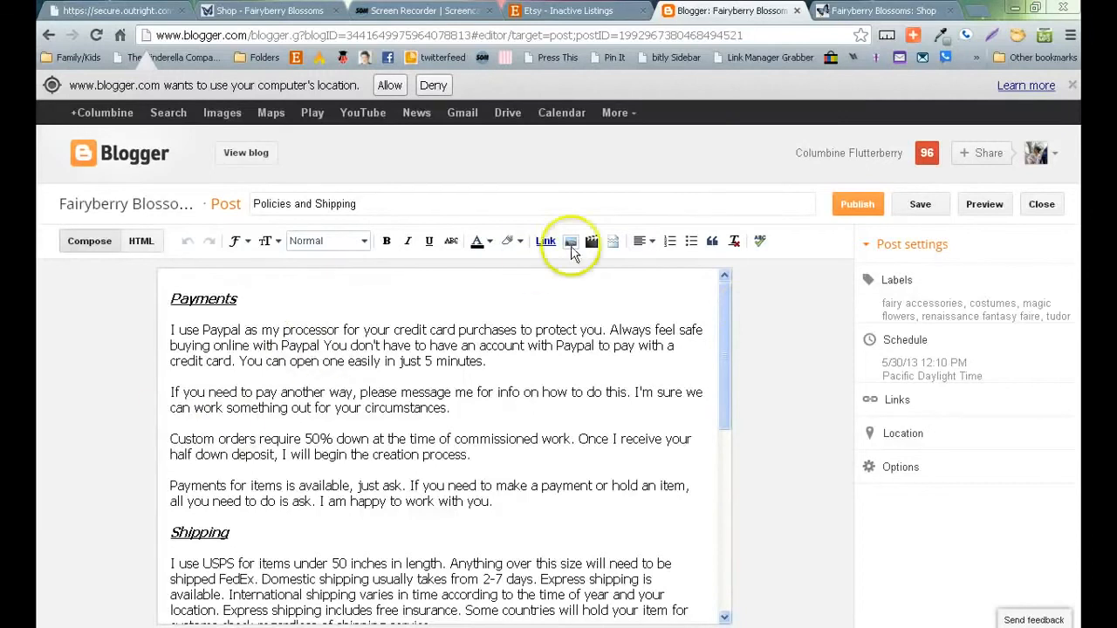
Deny the browser's location request and publish the Policies and Shipping post on its set schedule
{"action": "scroll", "coordinate": [478, 436], "scroll_direction": "down", "scroll_amount": 5}
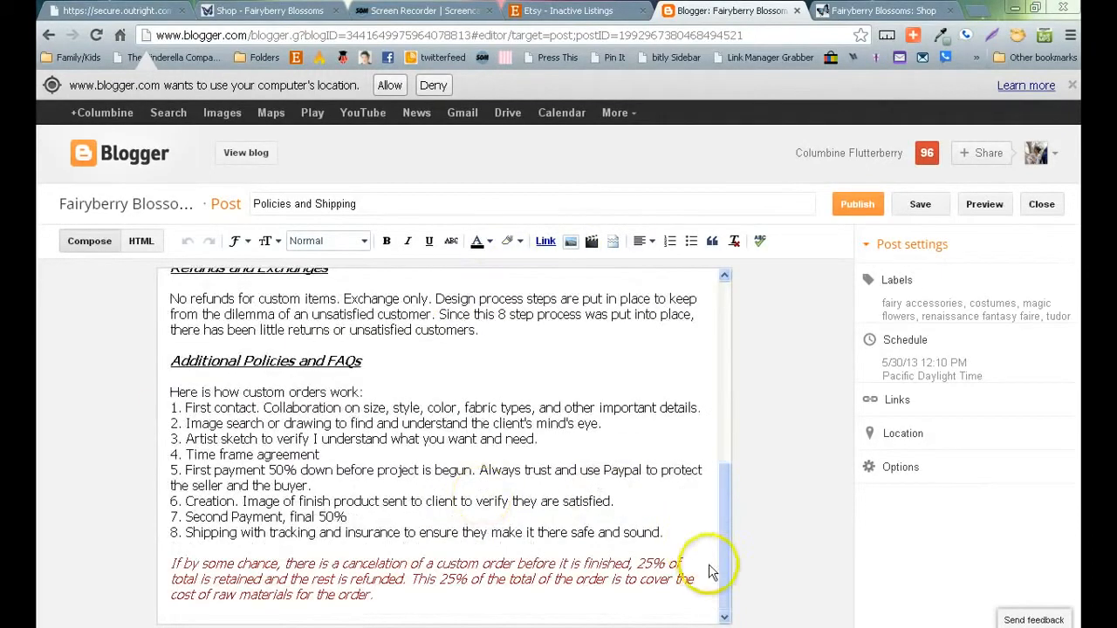
{"action": "left_click_drag", "start_coordinate": [722, 533], "coordinate": [759, 245]}
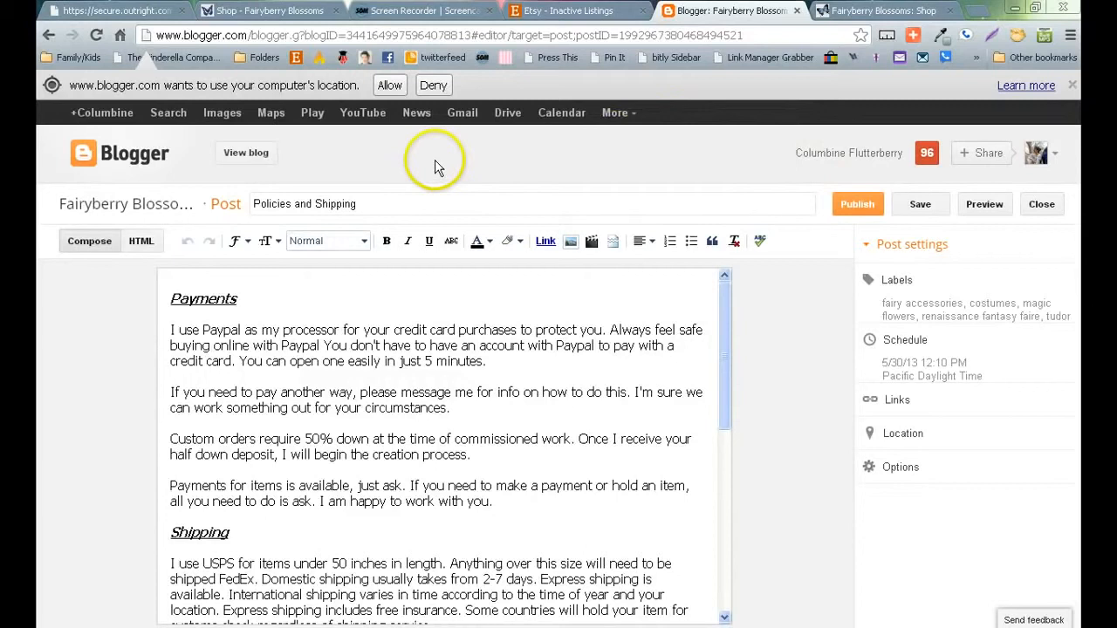
{"action": "left_click", "coordinate": [432, 84]}
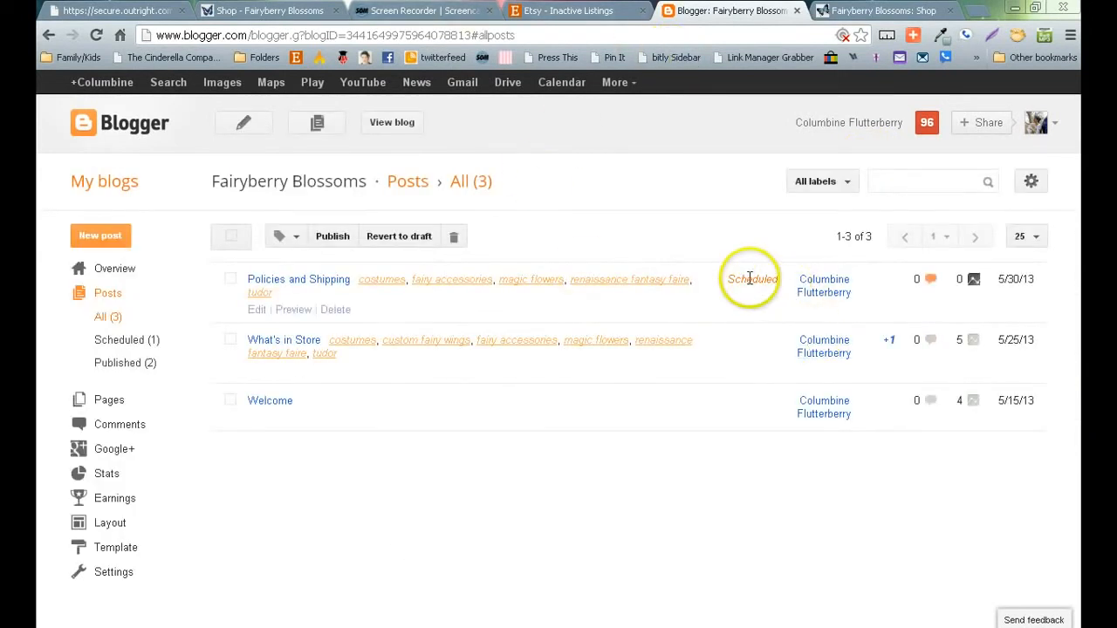
Examine the status of the Policies and Shipping post and the Google+ sharing options of the What's in Store post
{"action": "left_click_drag", "start_coordinate": [772, 279], "coordinate": [730, 337]}
{"action": "left_click", "coordinate": [558, 484]}
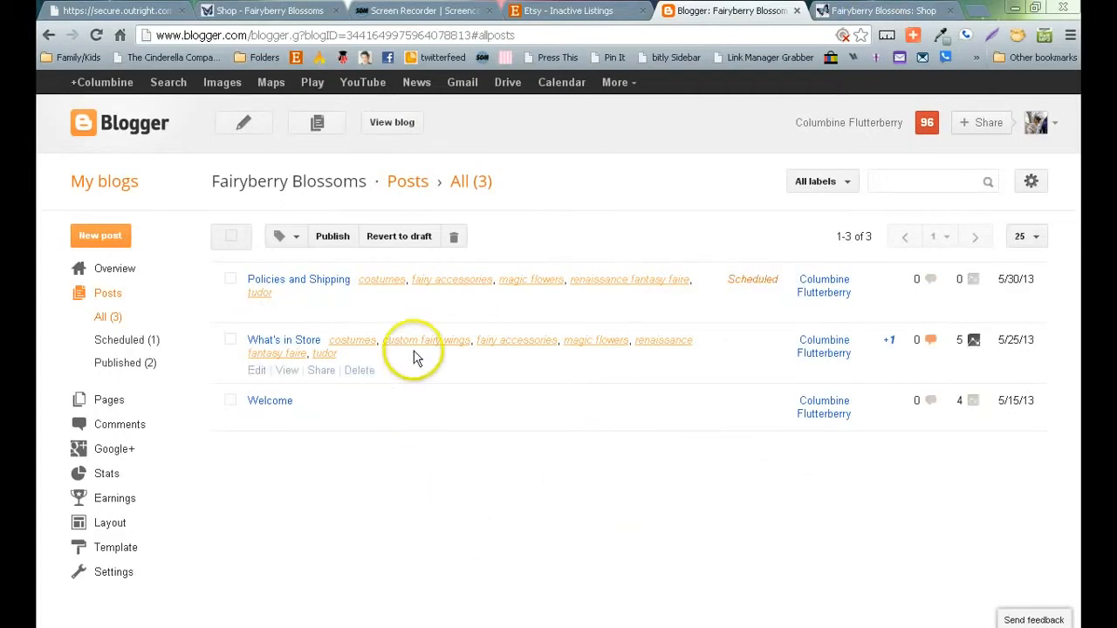
{"action": "left_click", "coordinate": [321, 370]}
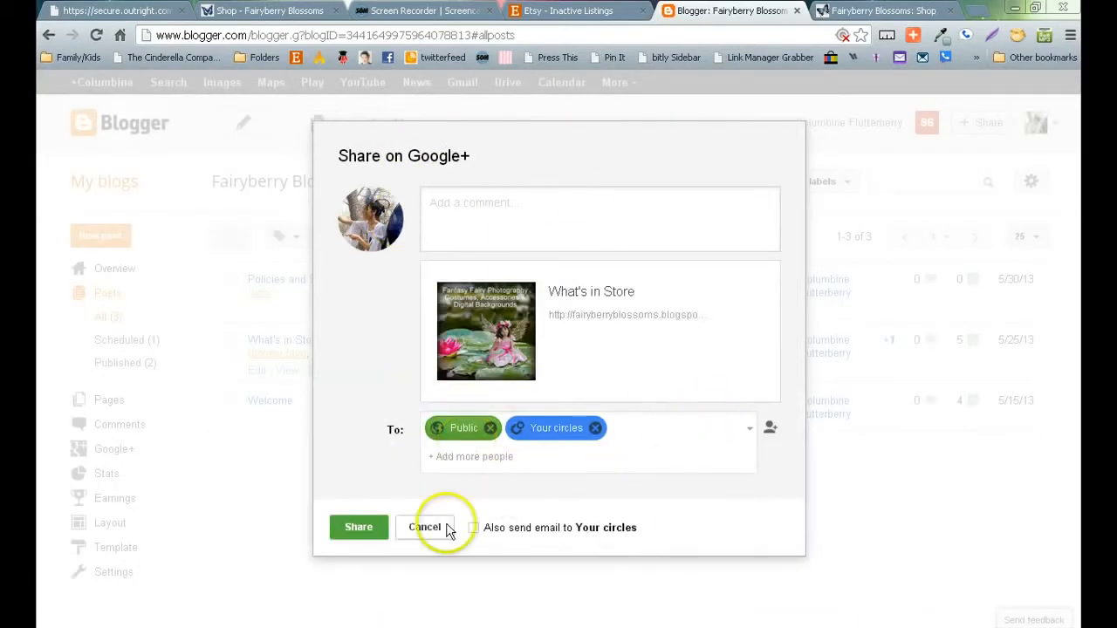
{"action": "left_click", "coordinate": [424, 527]}
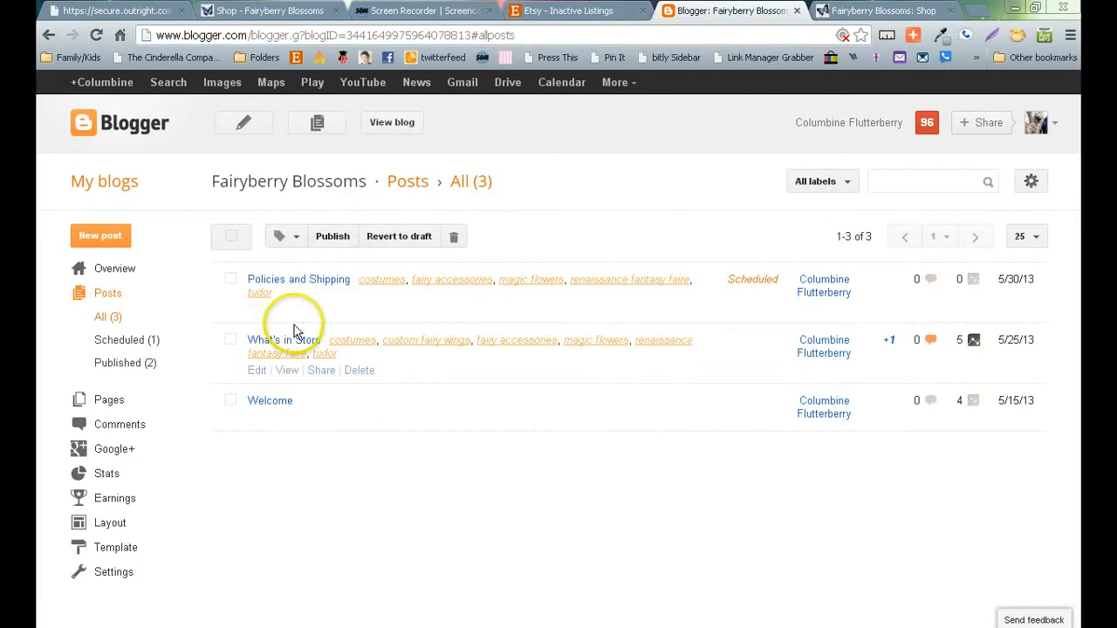
{"action": "left_click", "coordinate": [296, 281]}
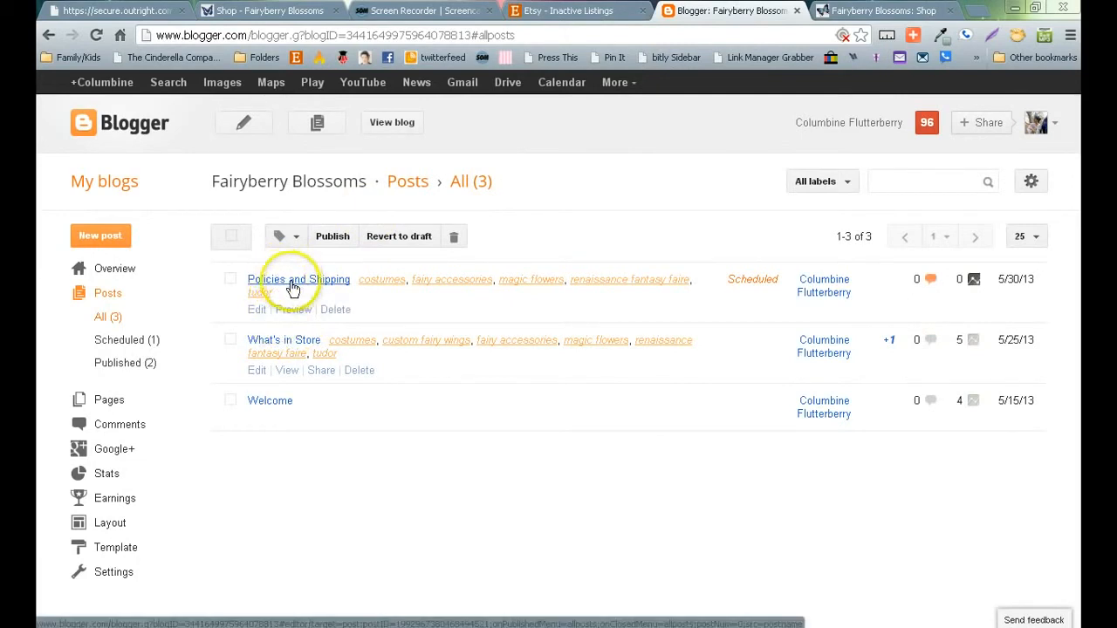
View the published What's in Store post on the blog and copy its full web address
{"action": "left_click", "coordinate": [288, 370]}
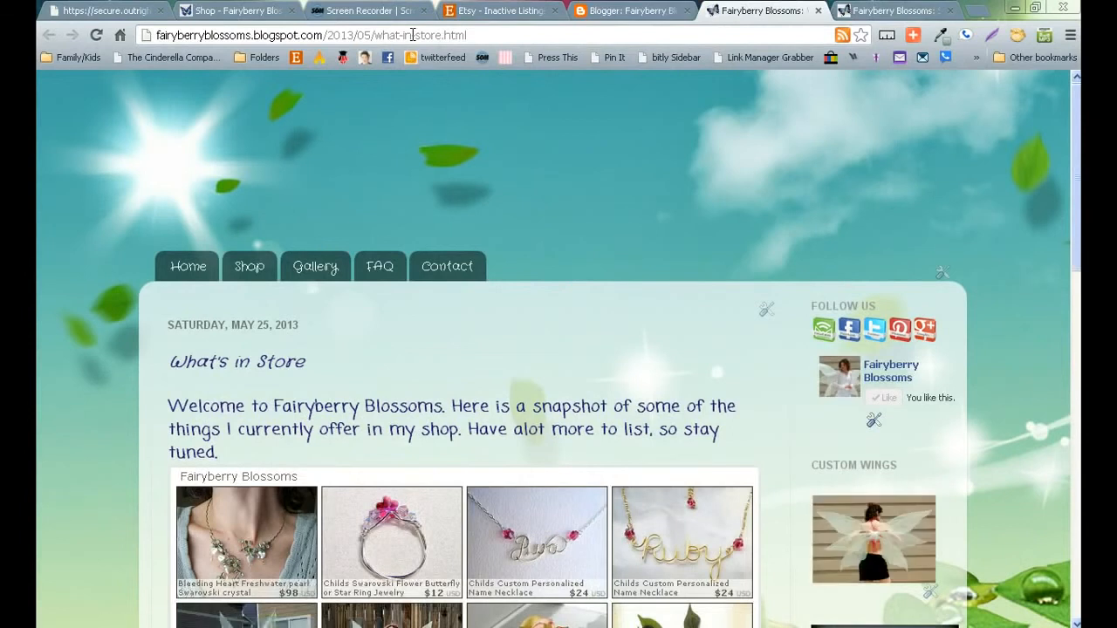
{"action": "right_click", "coordinate": [414, 37]}
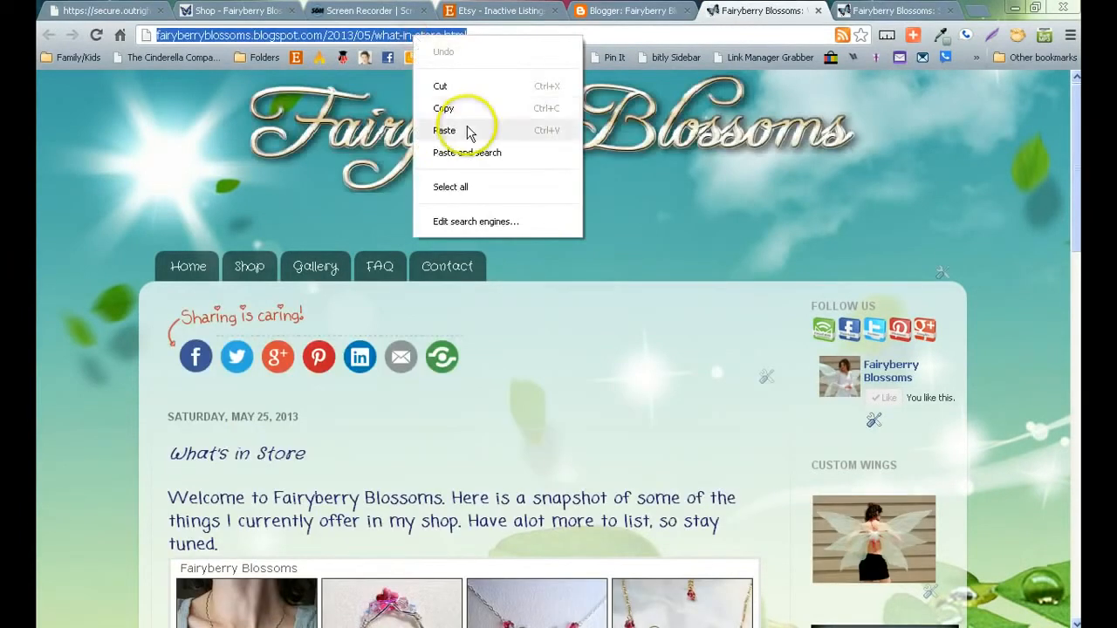
{"action": "left_click", "coordinate": [445, 107]}
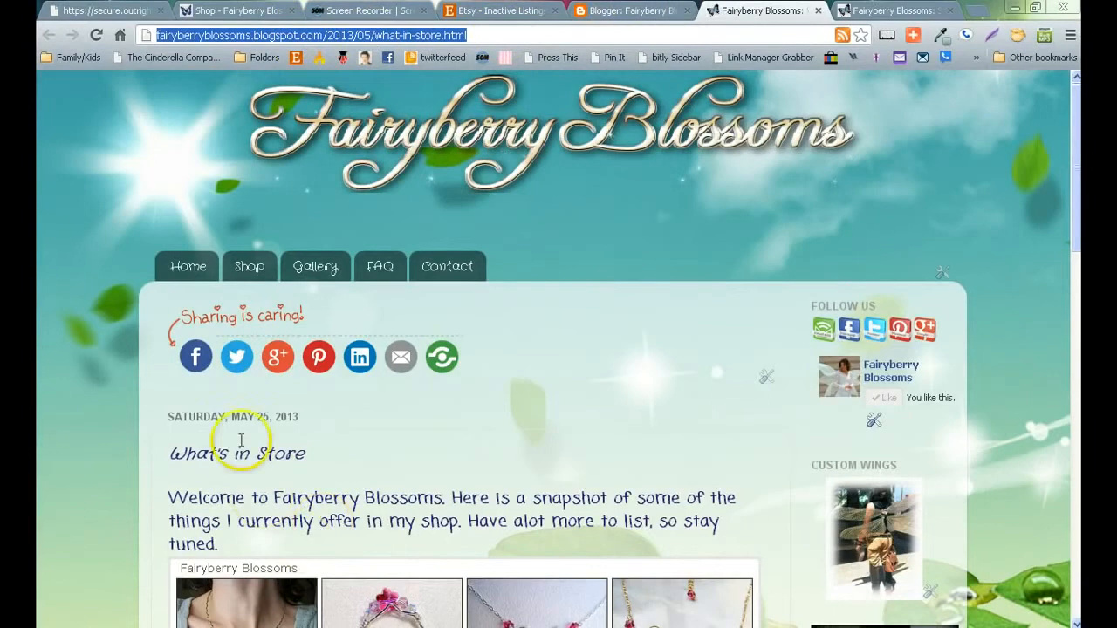
{"action": "left_click", "coordinate": [476, 33]}
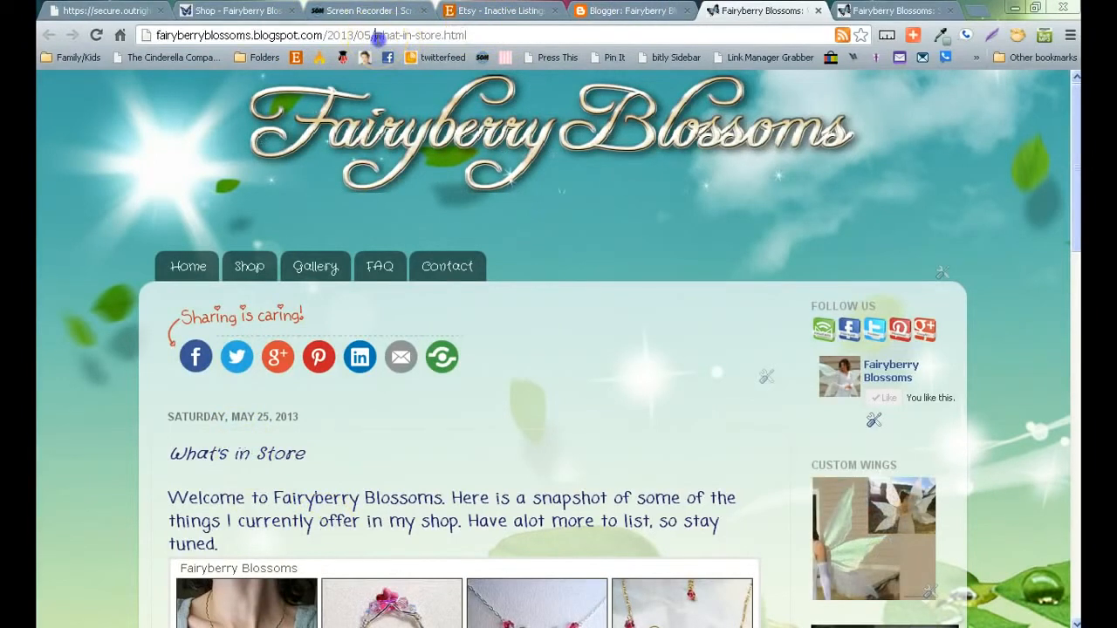
{"action": "left_click_drag", "start_coordinate": [431, 39], "coordinate": [442, 36]}
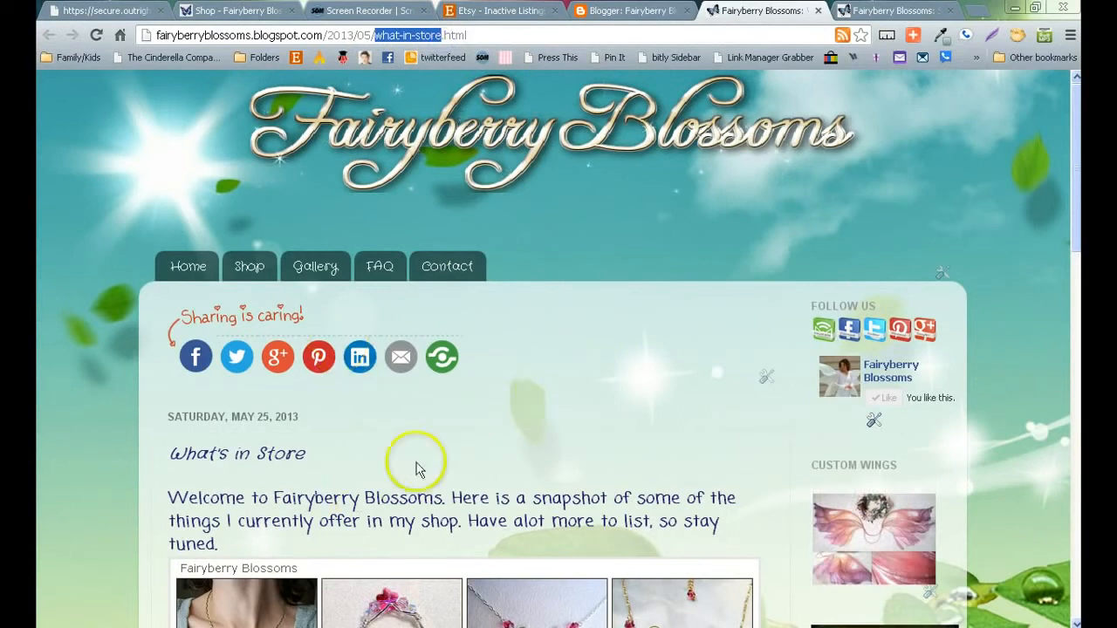
{"action": "scroll", "coordinate": [516, 374], "scroll_direction": "down", "scroll_amount": 2}
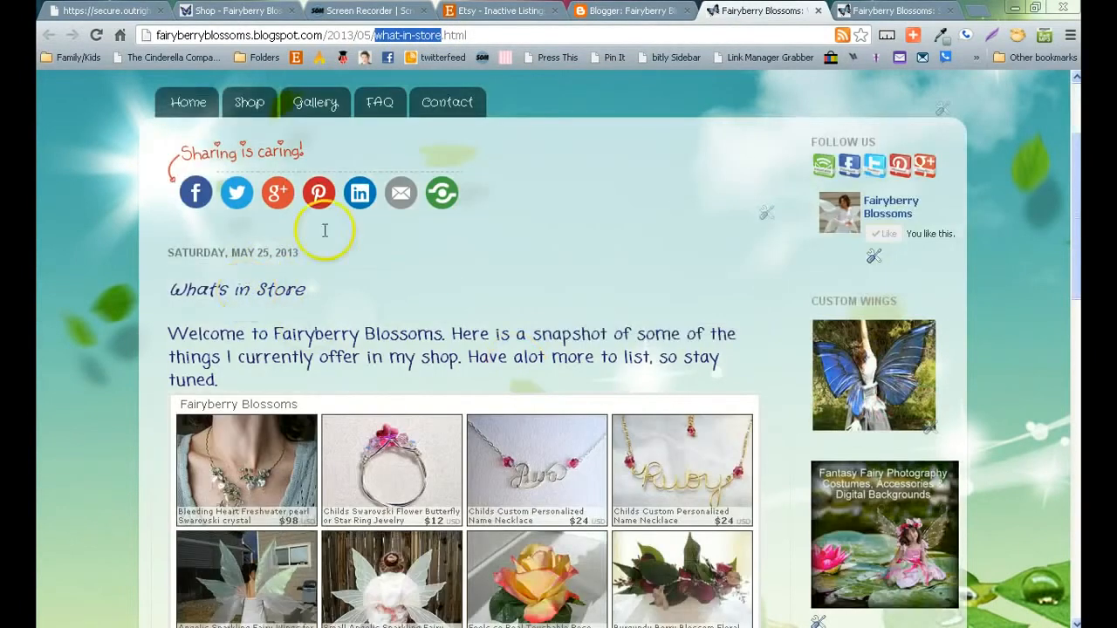
{"action": "scroll", "coordinate": [484, 250], "scroll_direction": "up", "scroll_amount": 2}
{"action": "left_click", "coordinate": [491, 38]}
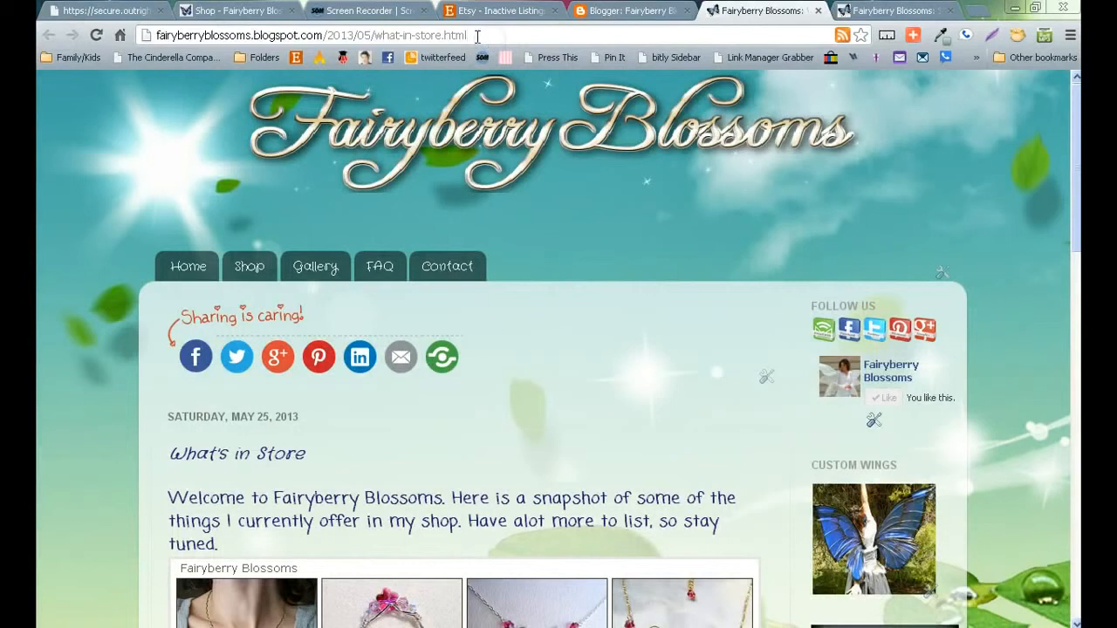
{"action": "left_click_drag", "start_coordinate": [477, 32], "coordinate": [146, 35]}
{"action": "key", "text": "ctrl+c"}
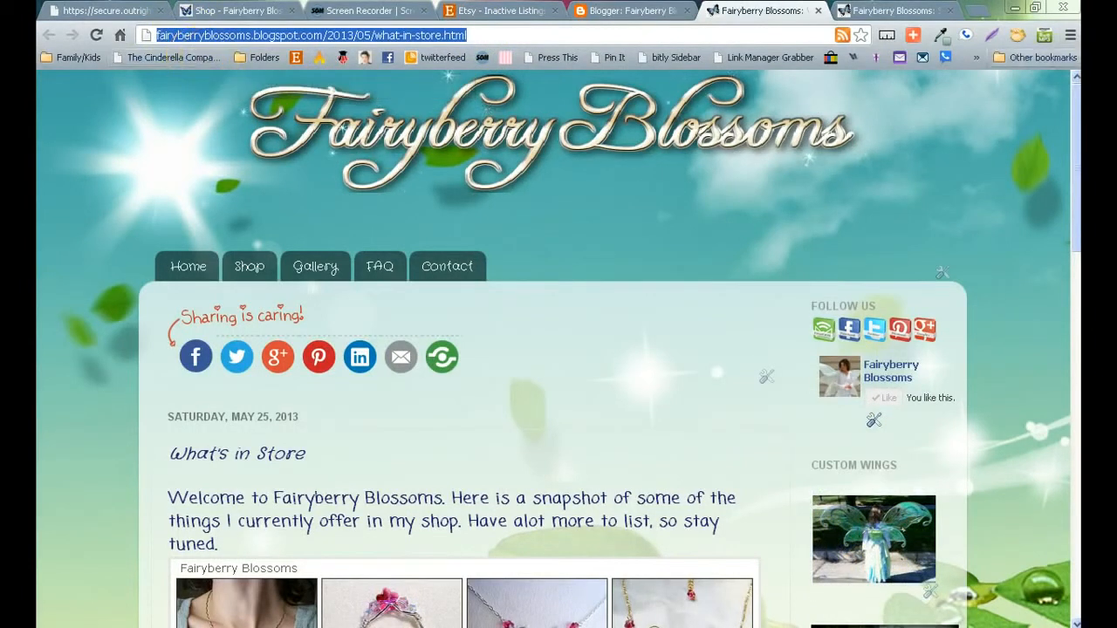
{"action": "left_click", "coordinate": [624, 11]}
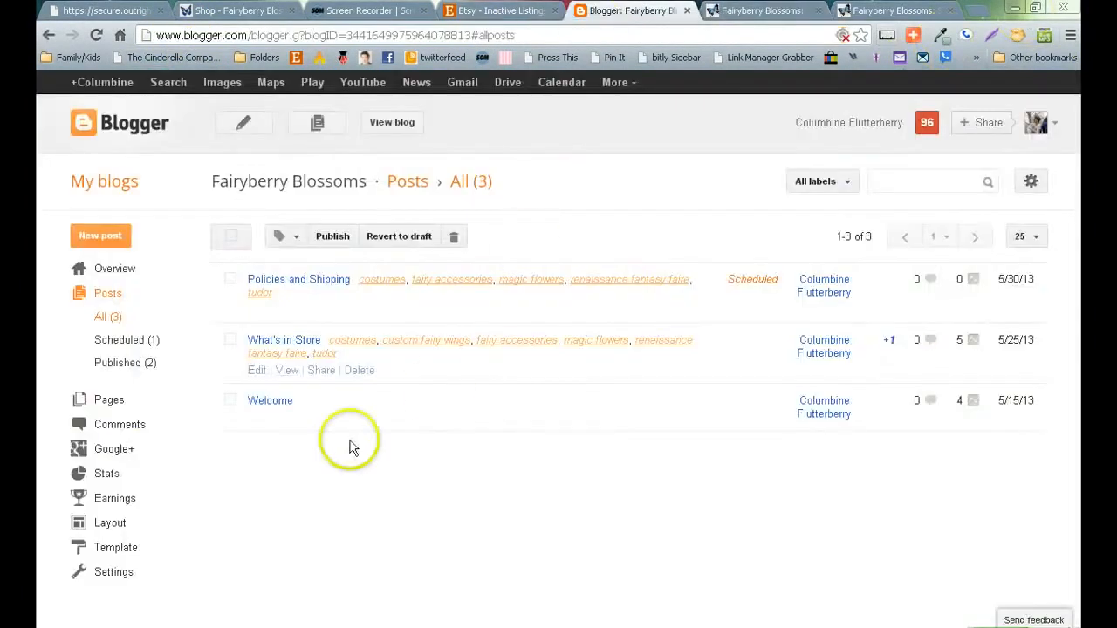
{"action": "left_click", "coordinate": [100, 403]}
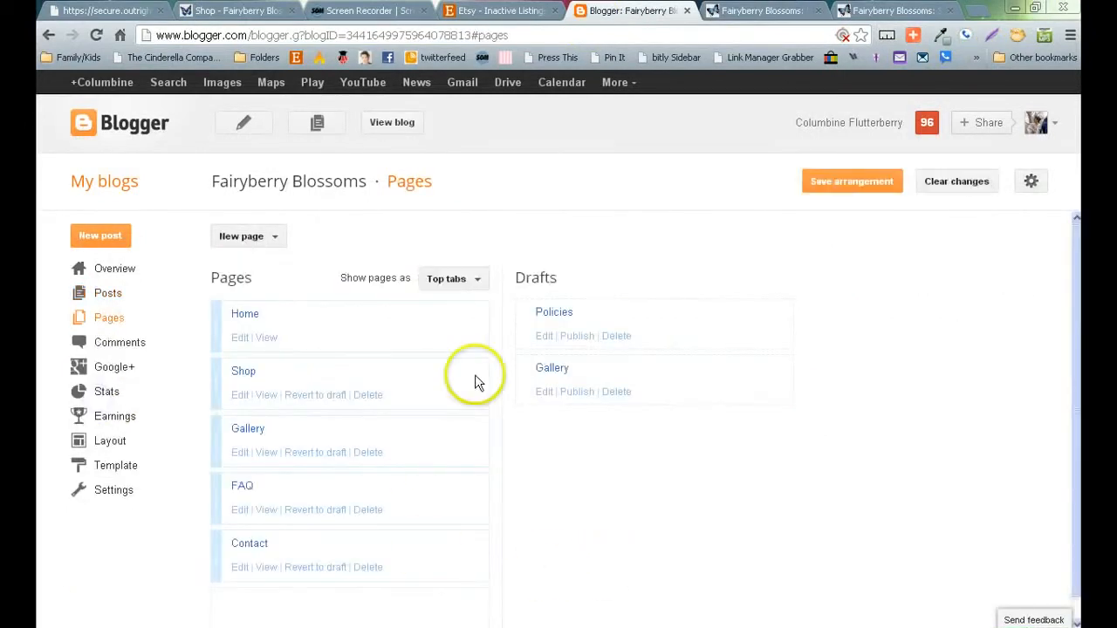
{"action": "left_click", "coordinate": [267, 236]}
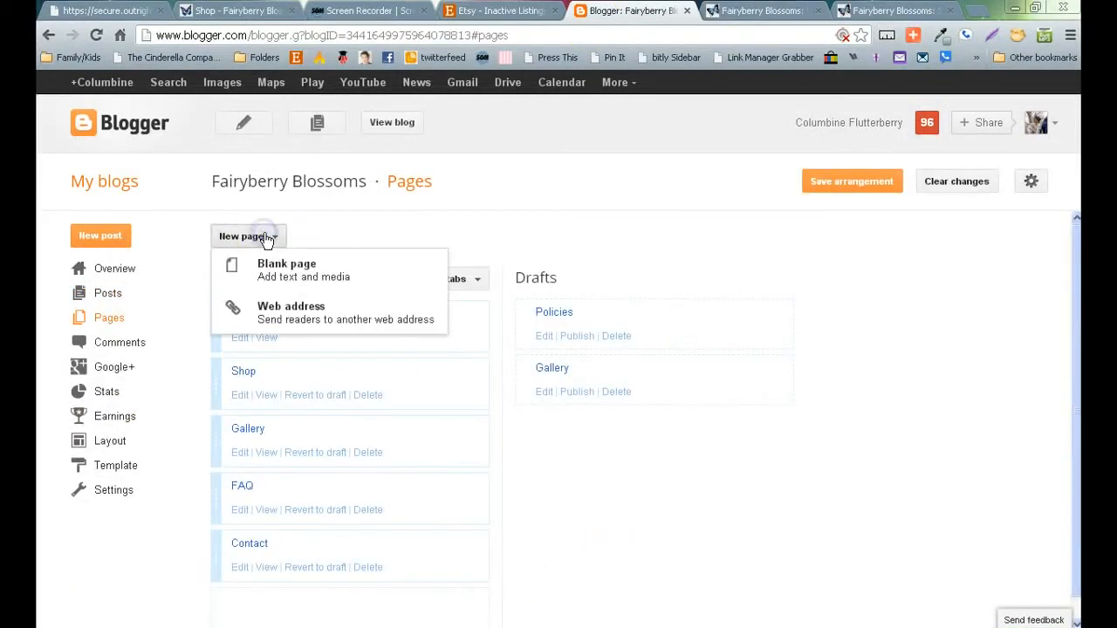
{"action": "left_click", "coordinate": [292, 311]}
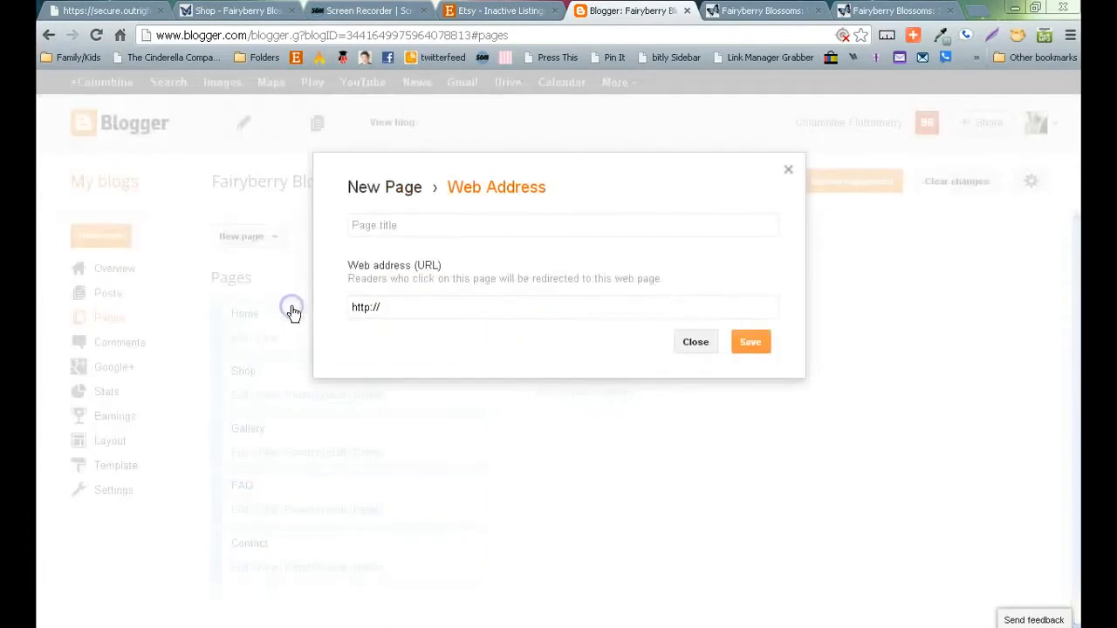
{"action": "left_click", "coordinate": [396, 225]}
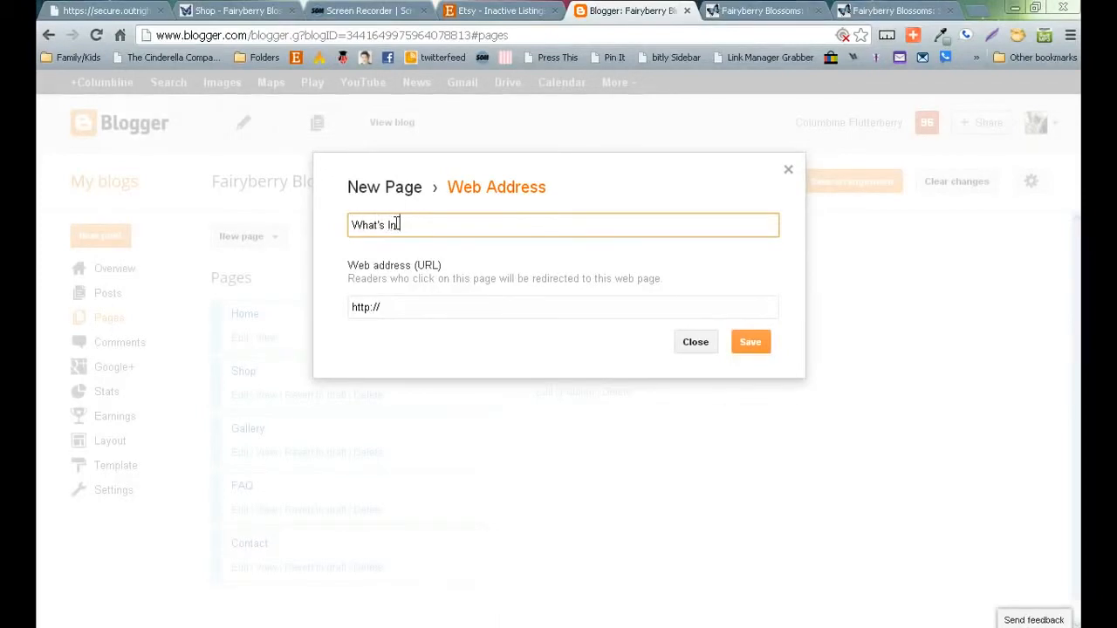
{"action": "left_click", "coordinate": [406, 309]}
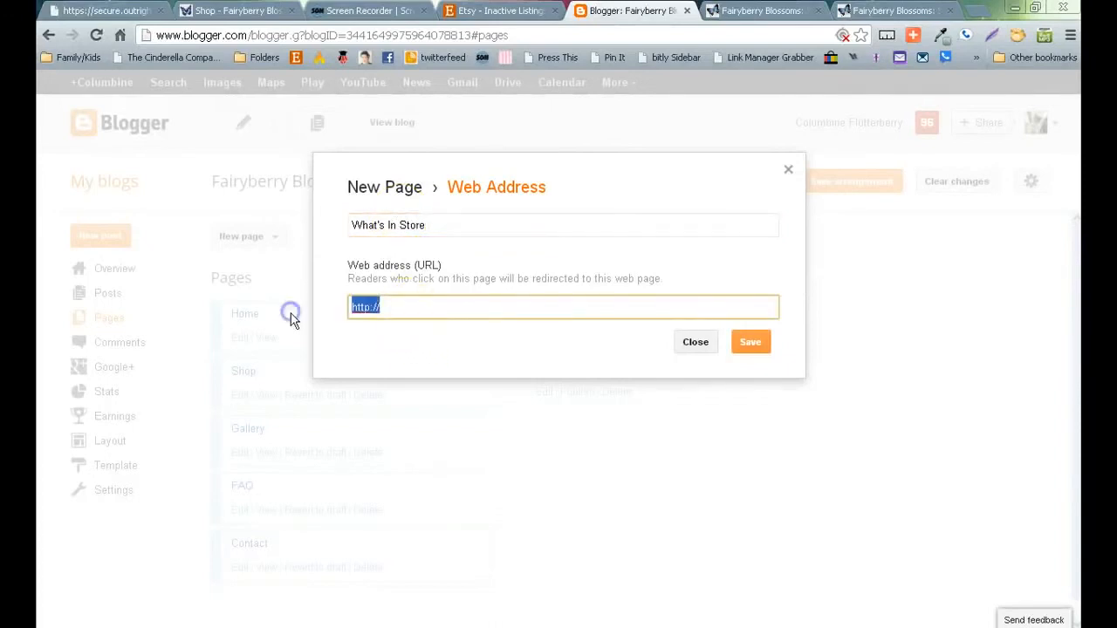
{"action": "key", "text": "ctrl+v"}
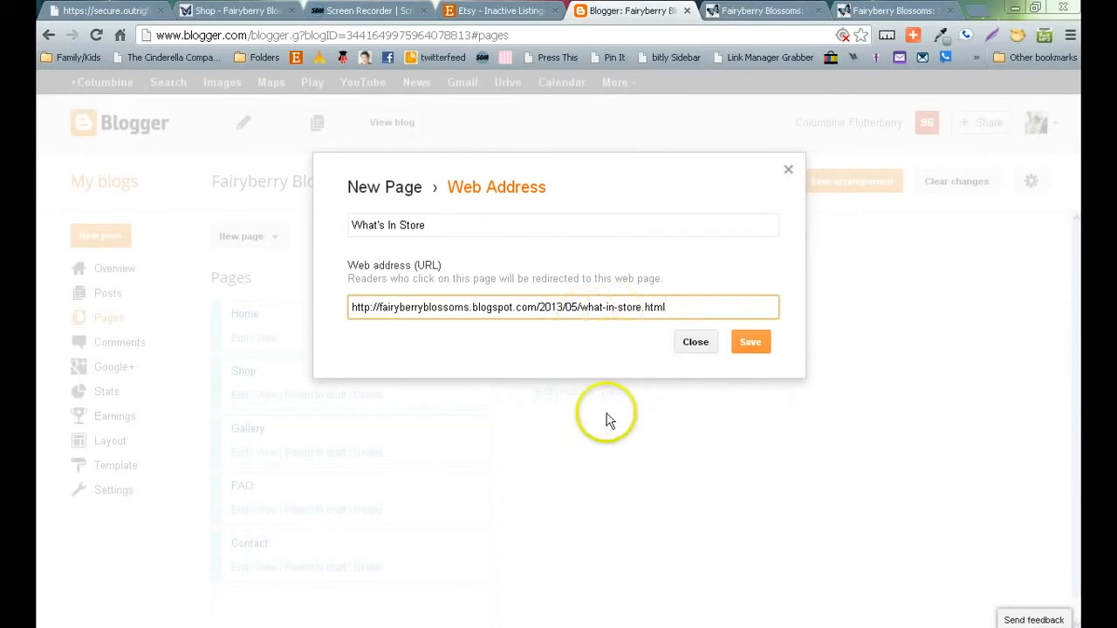
{"action": "left_click", "coordinate": [750, 342]}
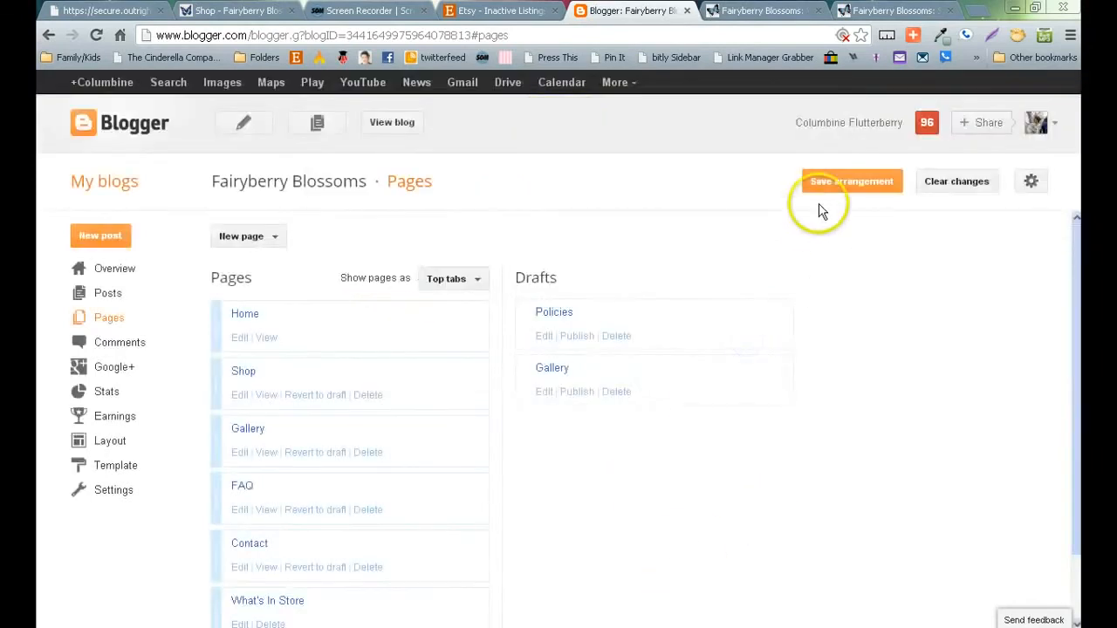
Move the What's In Store page directly below Home in the page order
{"action": "scroll", "coordinate": [555, 431], "scroll_direction": "down", "scroll_amount": 2}
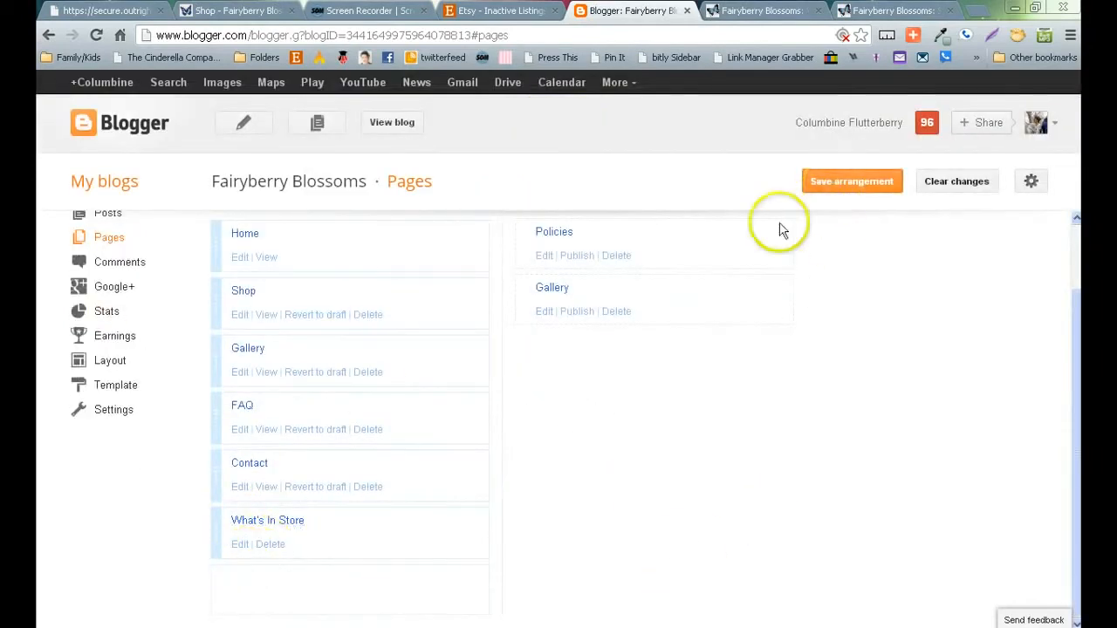
{"action": "left_click_drag", "start_coordinate": [215, 528], "coordinate": [215, 294]}
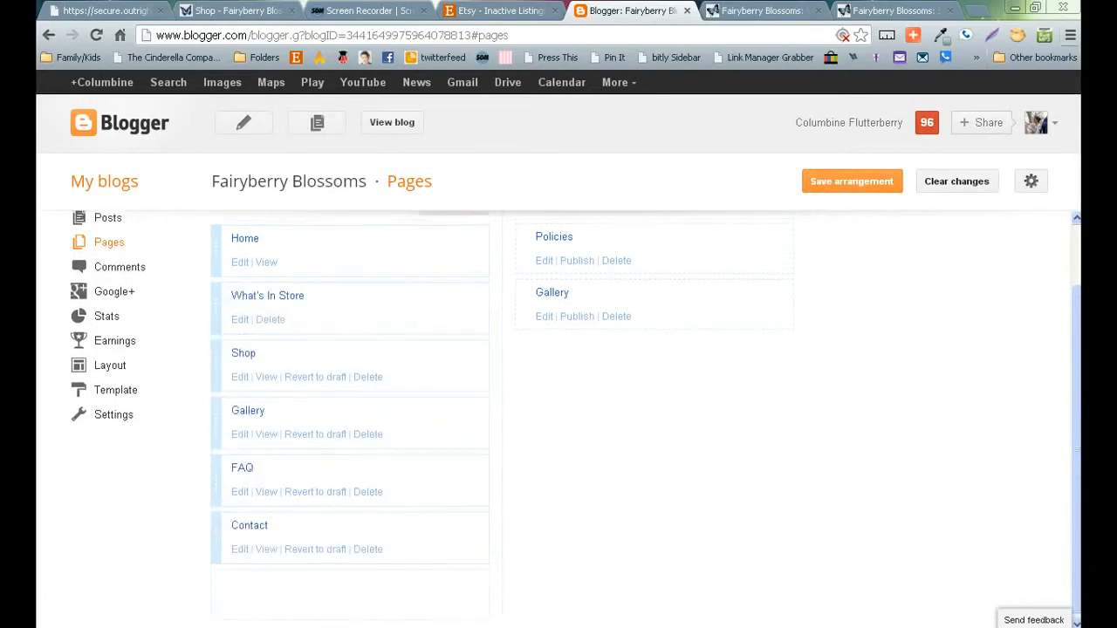
Save the page arrangement and view the What's In Store page on the published blog
{"action": "left_click", "coordinate": [863, 188]}
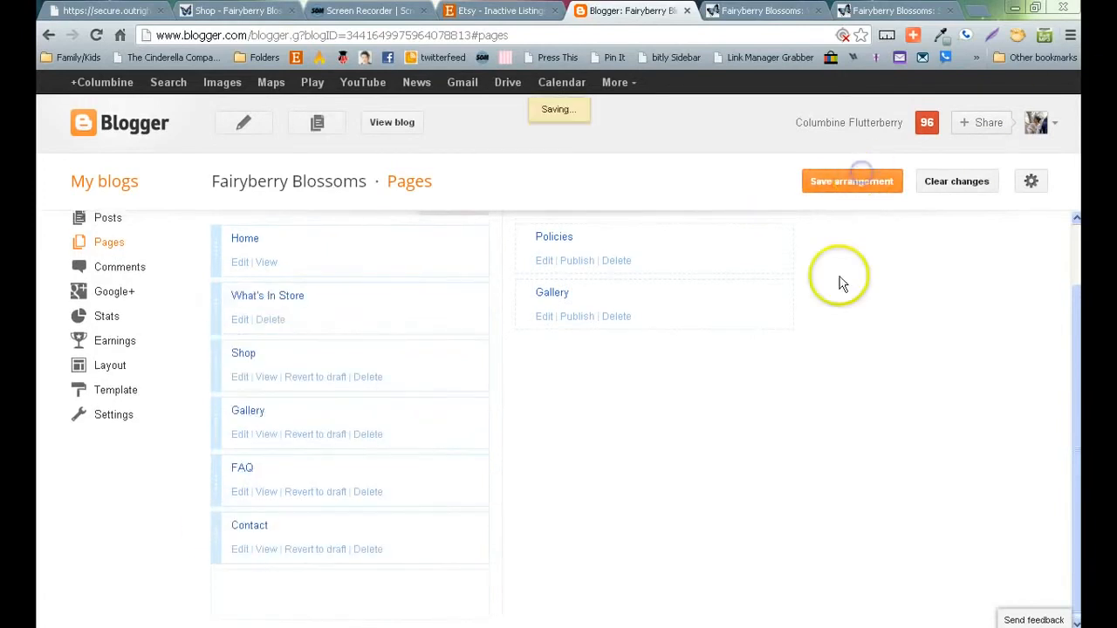
{"action": "left_click", "coordinate": [393, 121]}
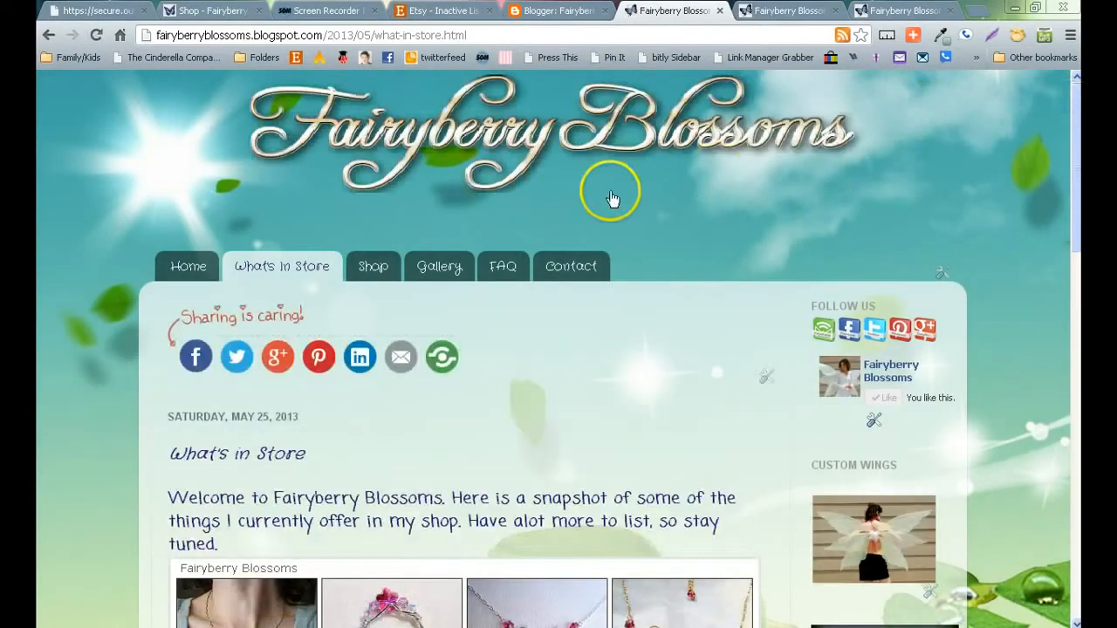
{"action": "scroll", "coordinate": [635, 178], "scroll_direction": "down", "scroll_amount": 1}
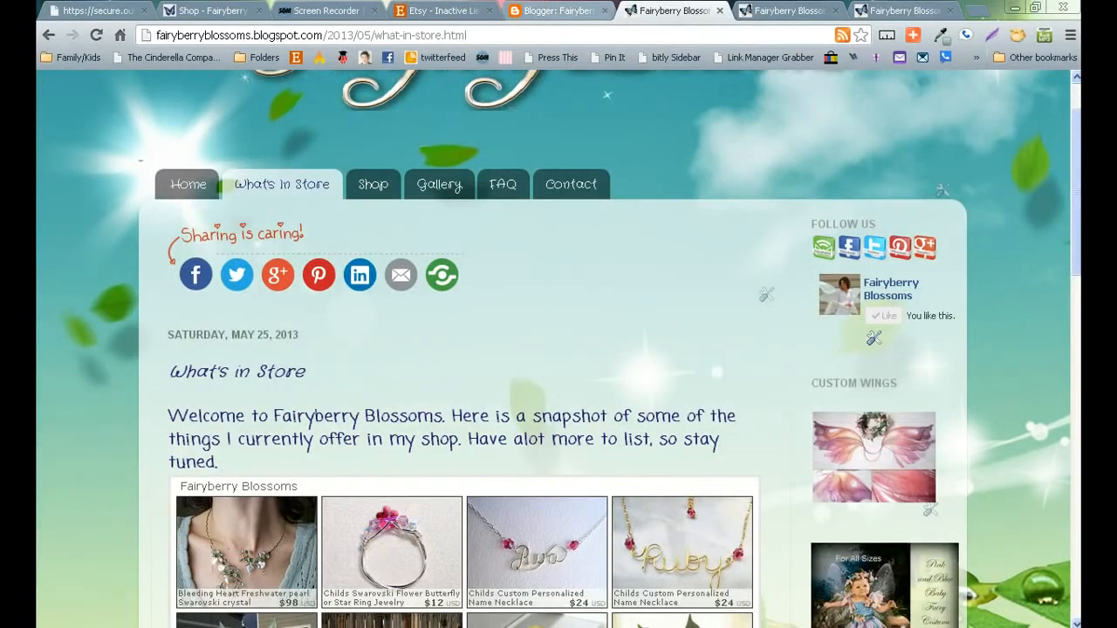
{"action": "left_click", "coordinate": [526, 12]}
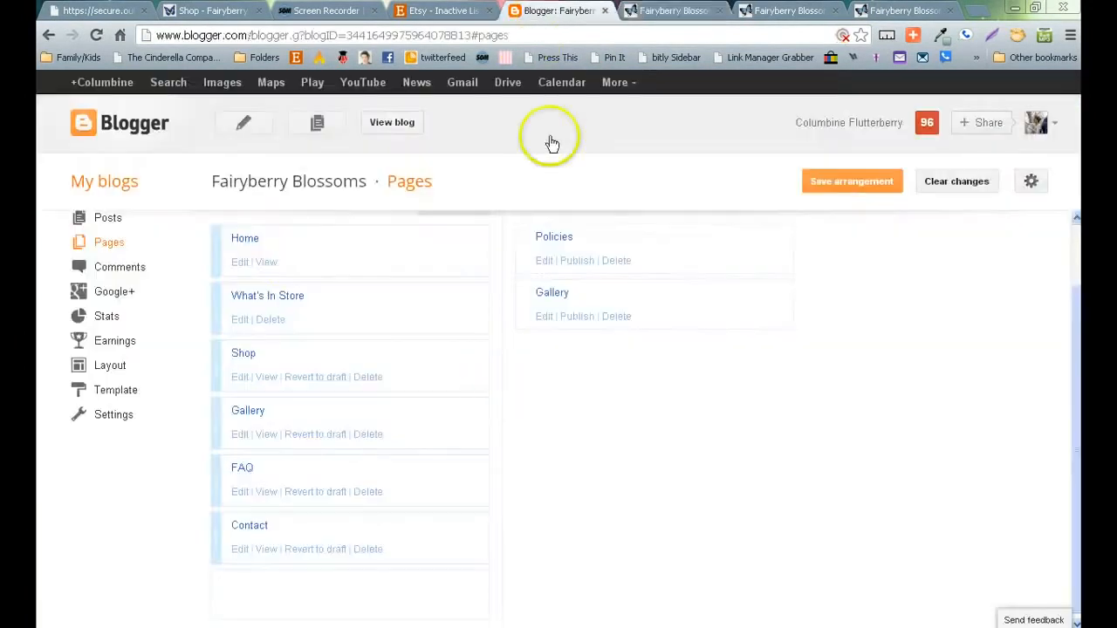
Start a new post titled Homemade Healthy Herbal Popcicles, closing the extra blog views and opening the post's label settings
{"action": "left_click", "coordinate": [242, 122]}
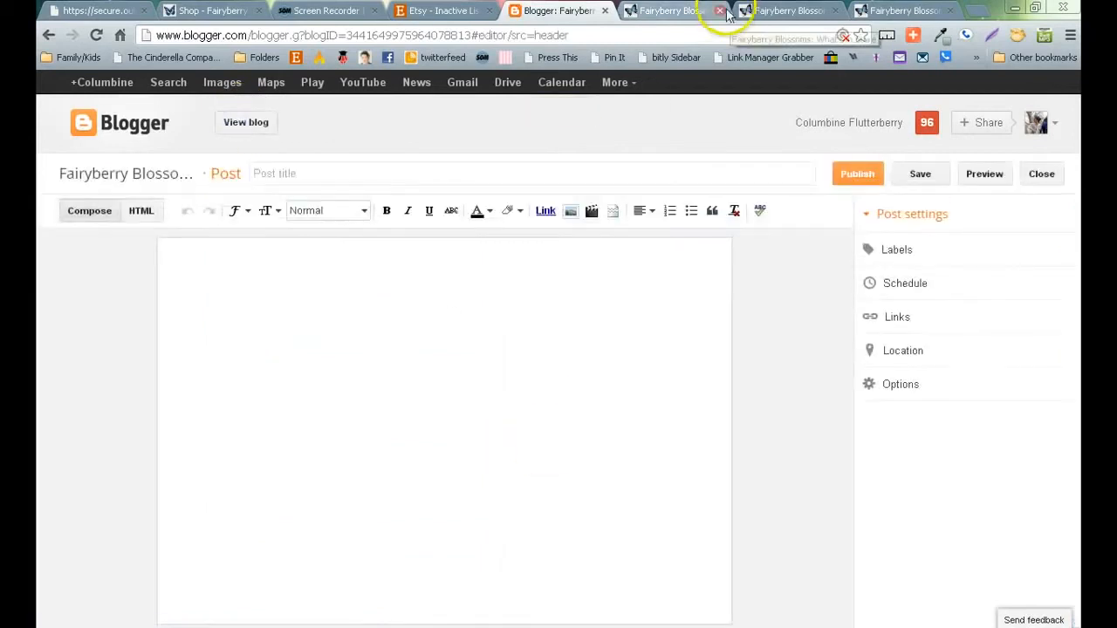
{"action": "left_click", "coordinate": [720, 10]}
{"action": "left_click", "coordinate": [719, 10]}
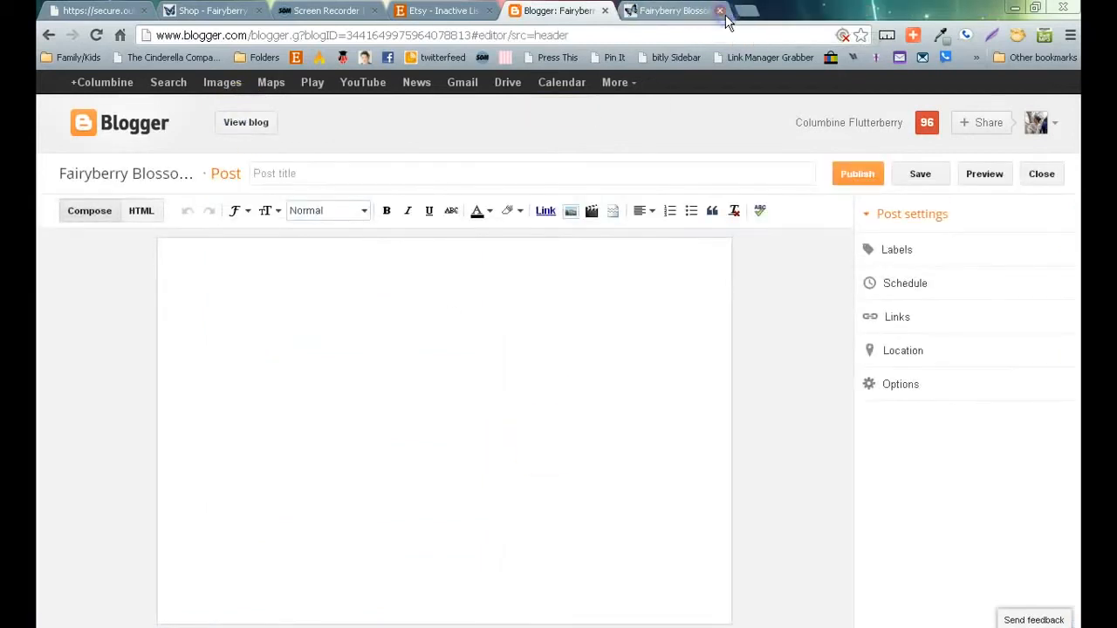
{"action": "left_click", "coordinate": [281, 173]}
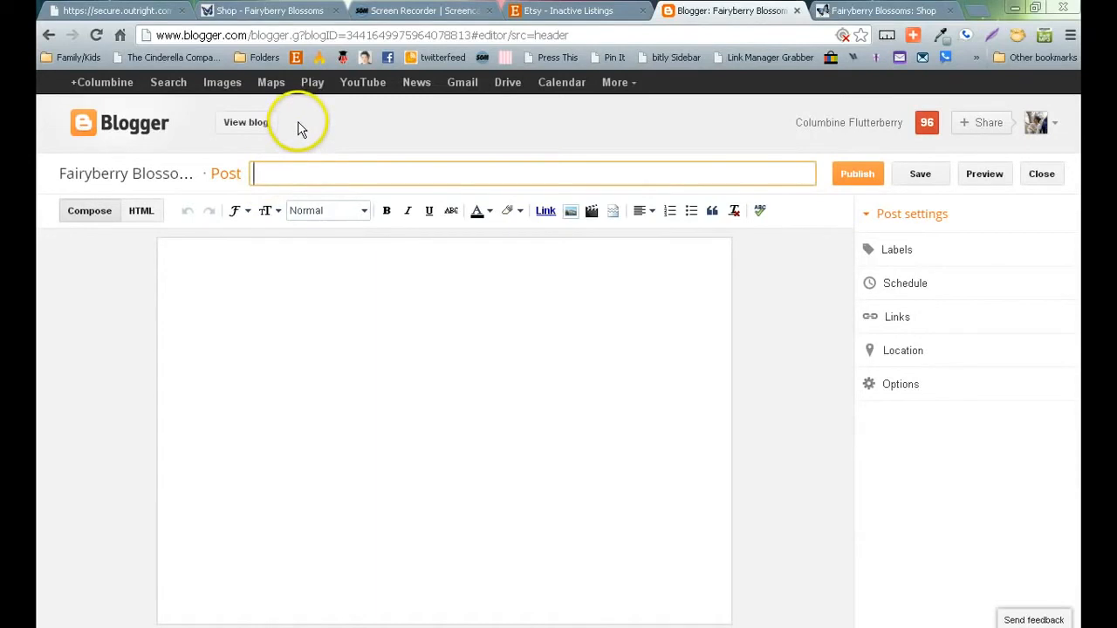
{"action": "left_click", "coordinate": [891, 249]}
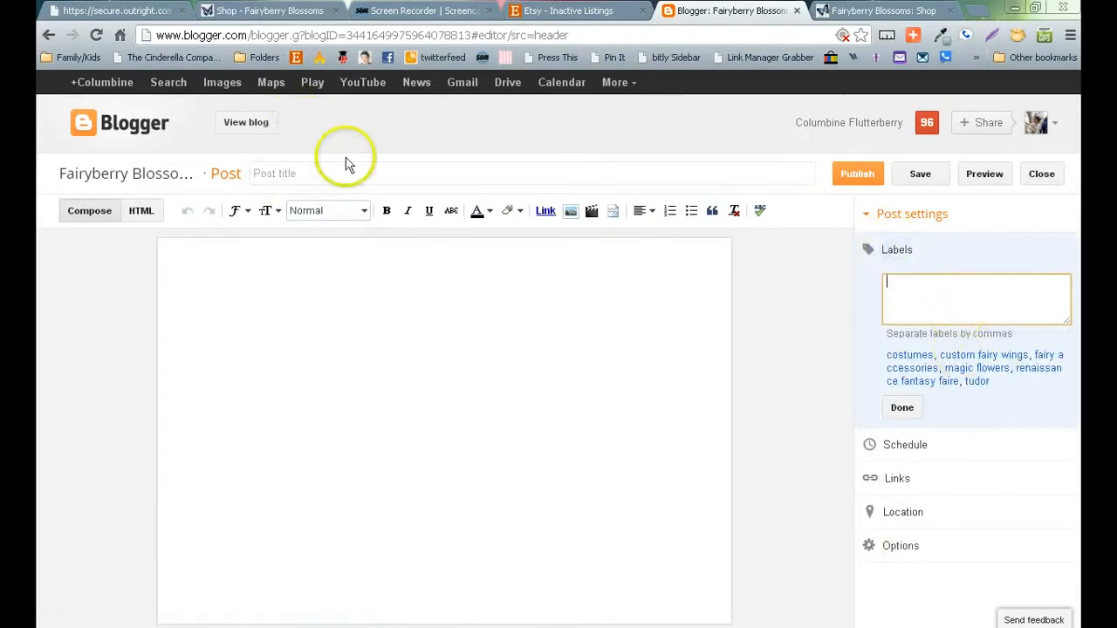
{"action": "left_click", "coordinate": [317, 170]}
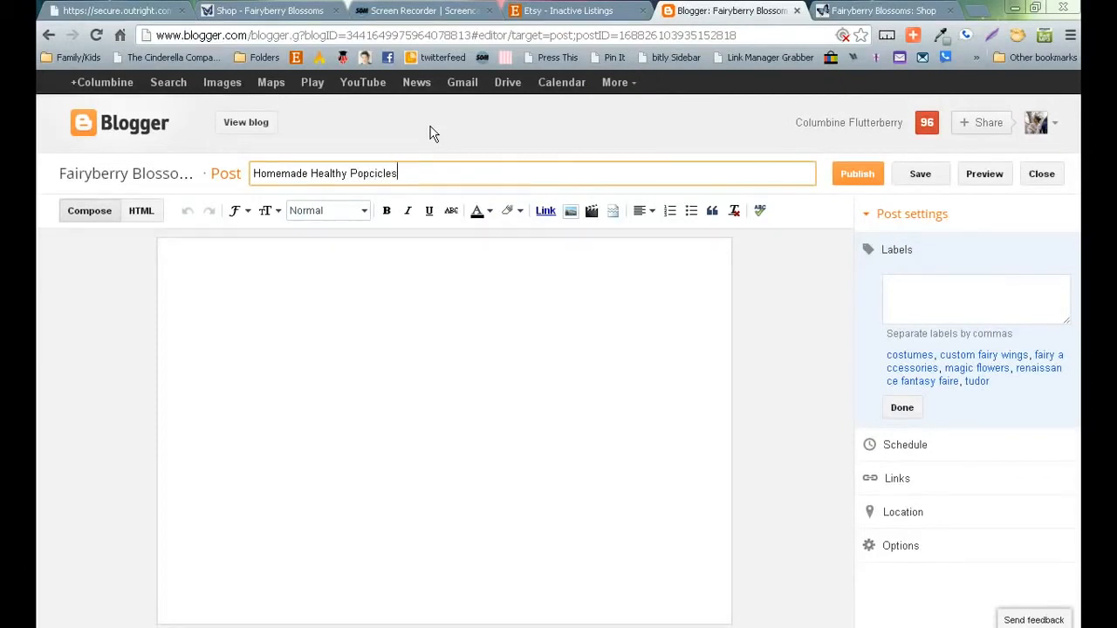
{"action": "left_click", "coordinate": [351, 173]}
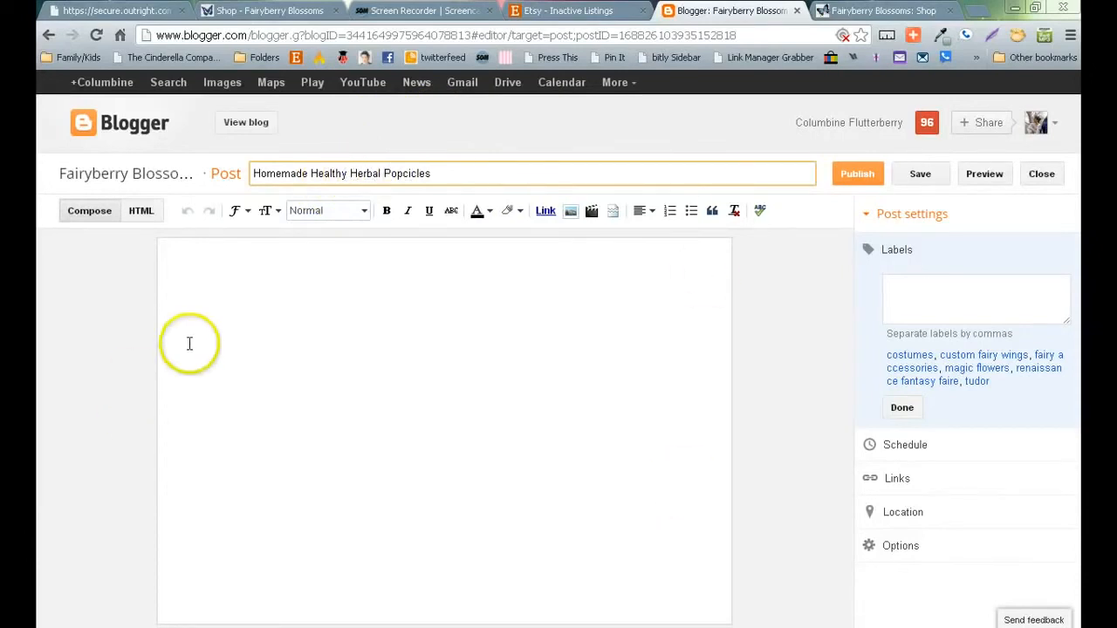
{"action": "left_click", "coordinate": [184, 298]}
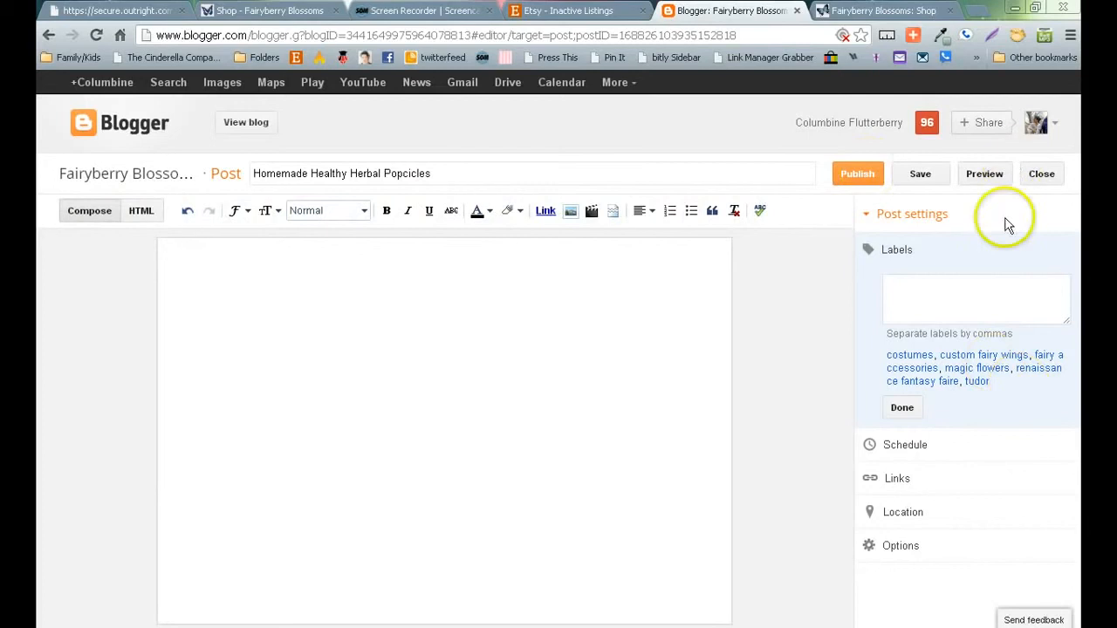
Close the post editor and delete the Homemade Healthy Herbal Popcicles draft
{"action": "left_click", "coordinate": [1042, 175]}
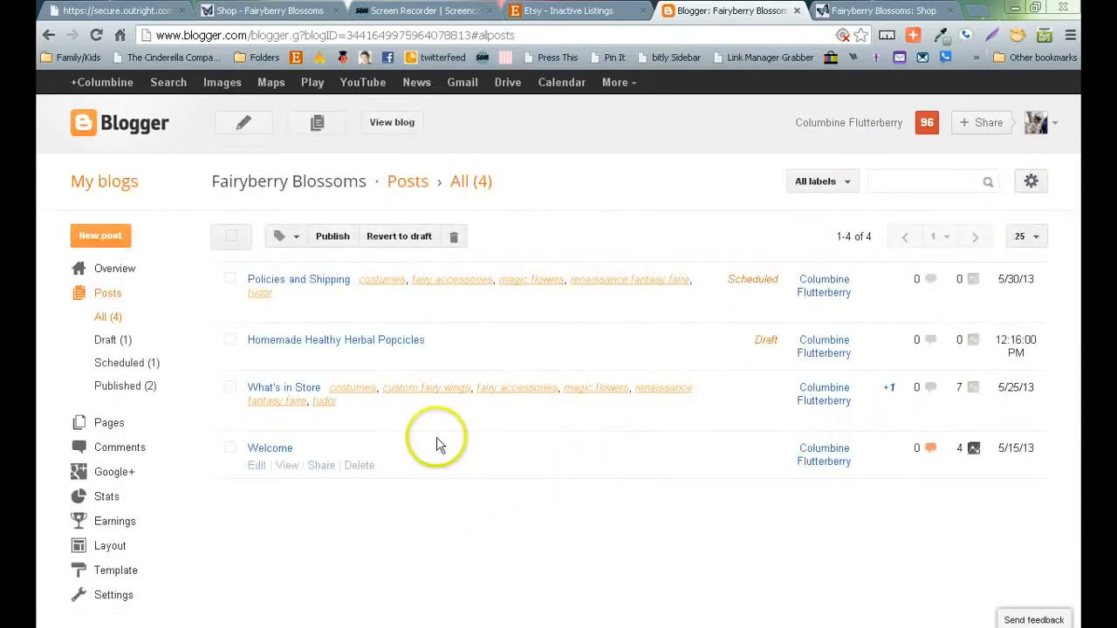
{"action": "left_click", "coordinate": [339, 359]}
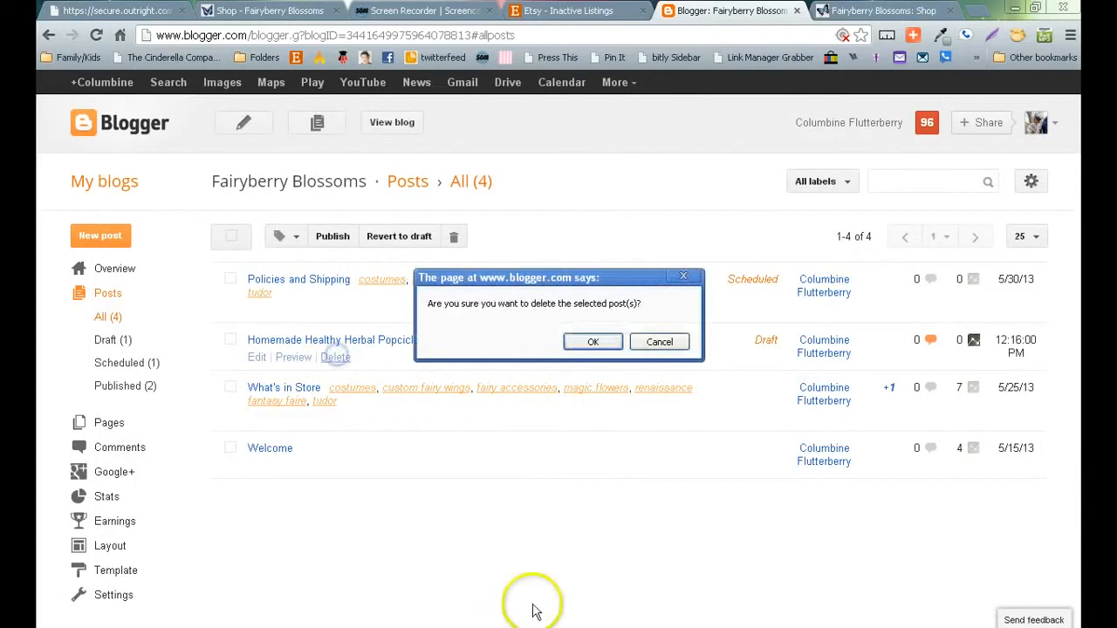
{"action": "left_click", "coordinate": [600, 341]}
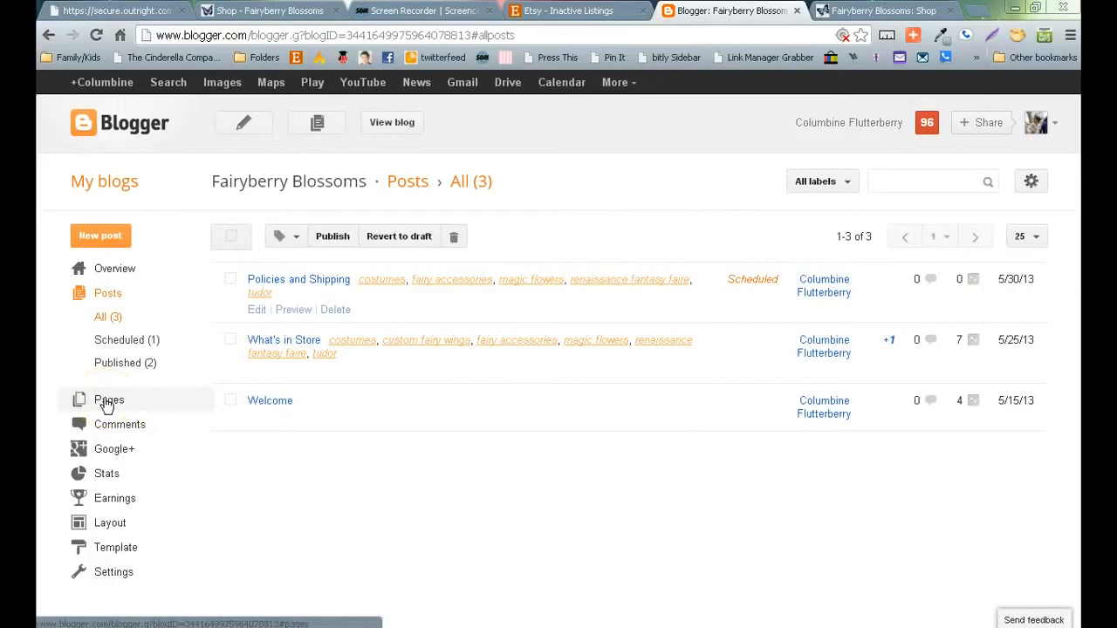
Remove the Pages gadget below the header from the blog's layout
{"action": "left_click", "coordinate": [103, 522]}
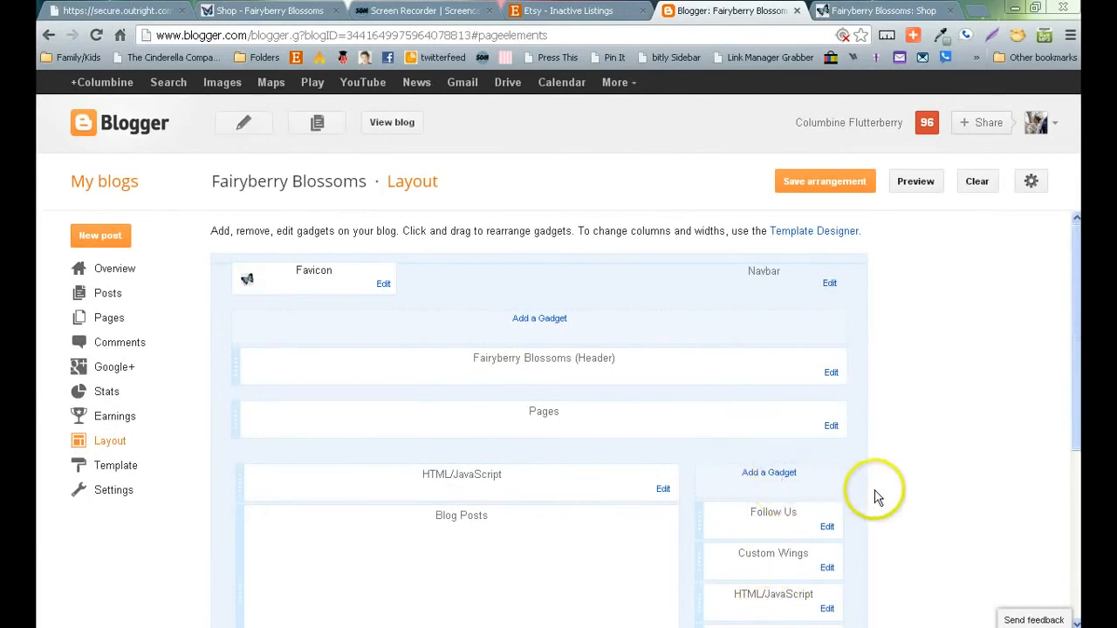
{"action": "left_click", "coordinate": [831, 426]}
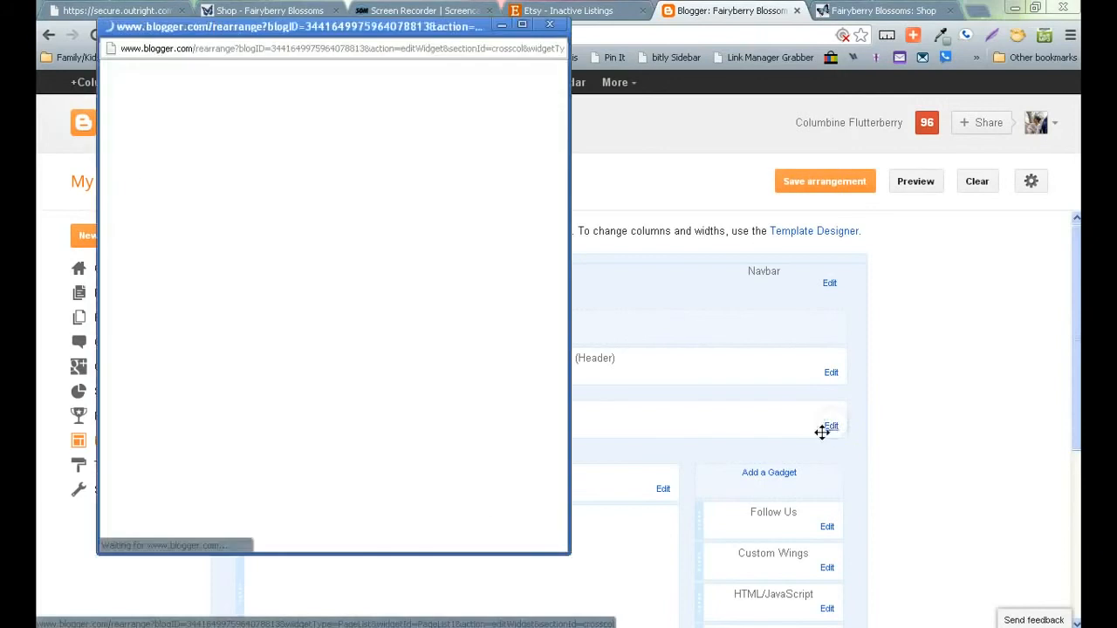
{"action": "scroll", "coordinate": [410, 461], "scroll_direction": "down", "scroll_amount": 3}
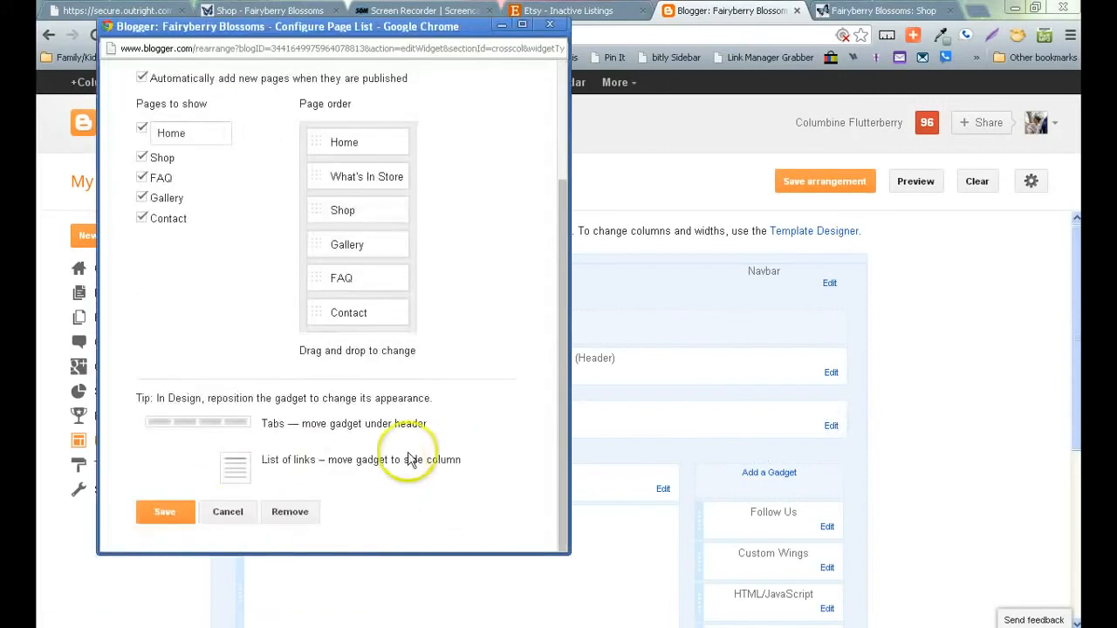
{"action": "left_click", "coordinate": [281, 512]}
{"action": "left_click", "coordinate": [390, 318]}
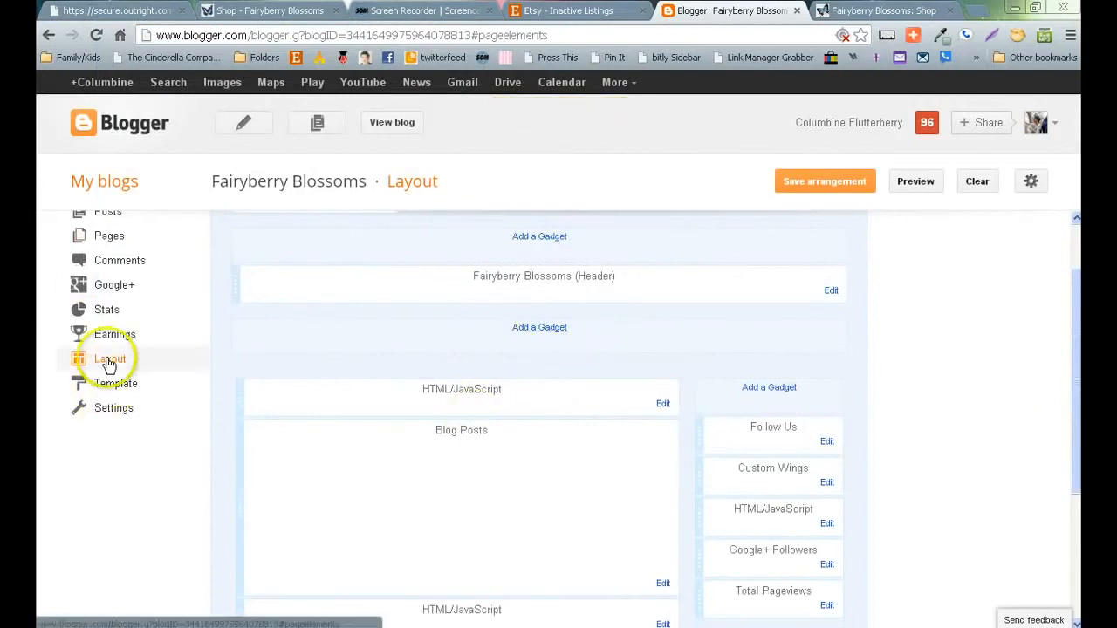
Add a Pages gadget below the header listing Home, Shop, FAQ, Gallery and Contact, and save the layout arrangement
{"action": "left_click", "coordinate": [541, 329]}
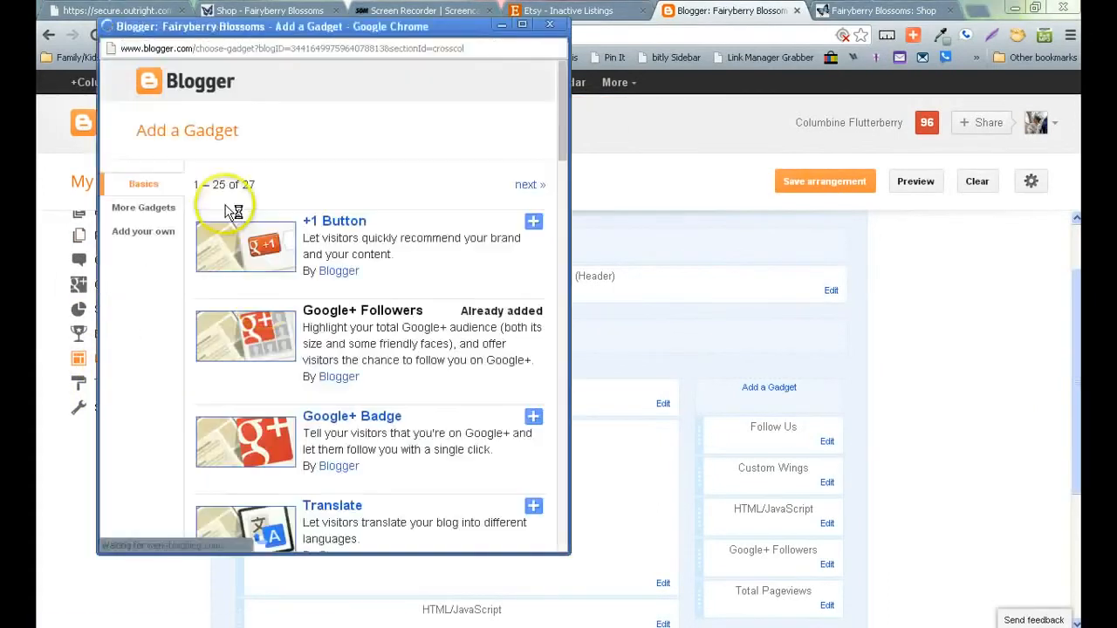
{"action": "left_click", "coordinate": [523, 27]}
{"action": "scroll", "coordinate": [428, 179], "scroll_direction": "down", "scroll_amount": 1}
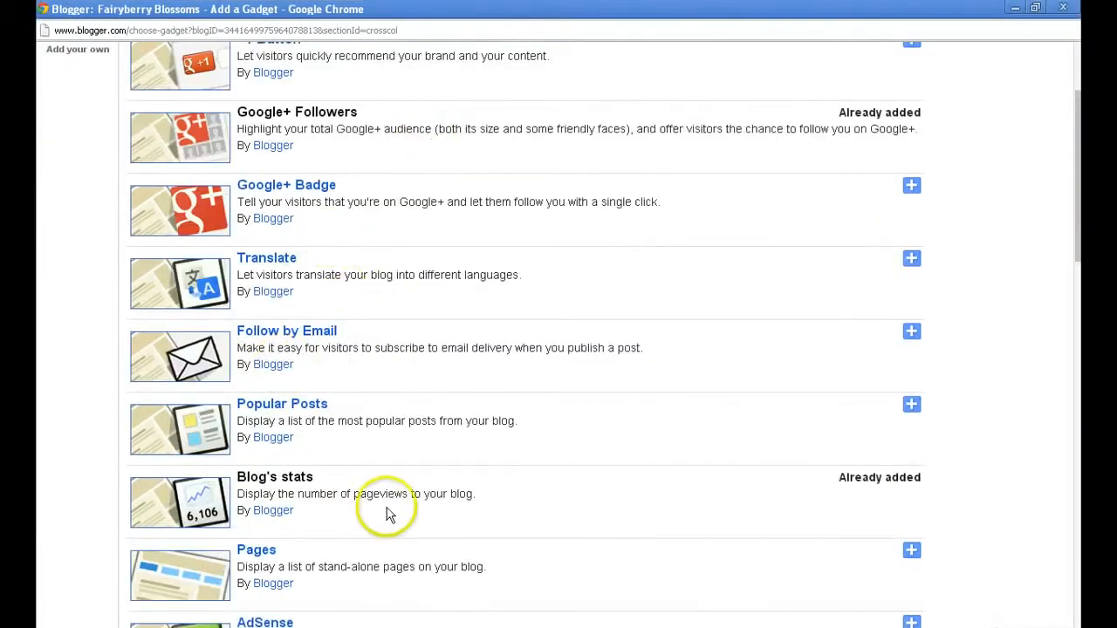
{"action": "scroll", "coordinate": [645, 536], "scroll_direction": "down", "scroll_amount": 2}
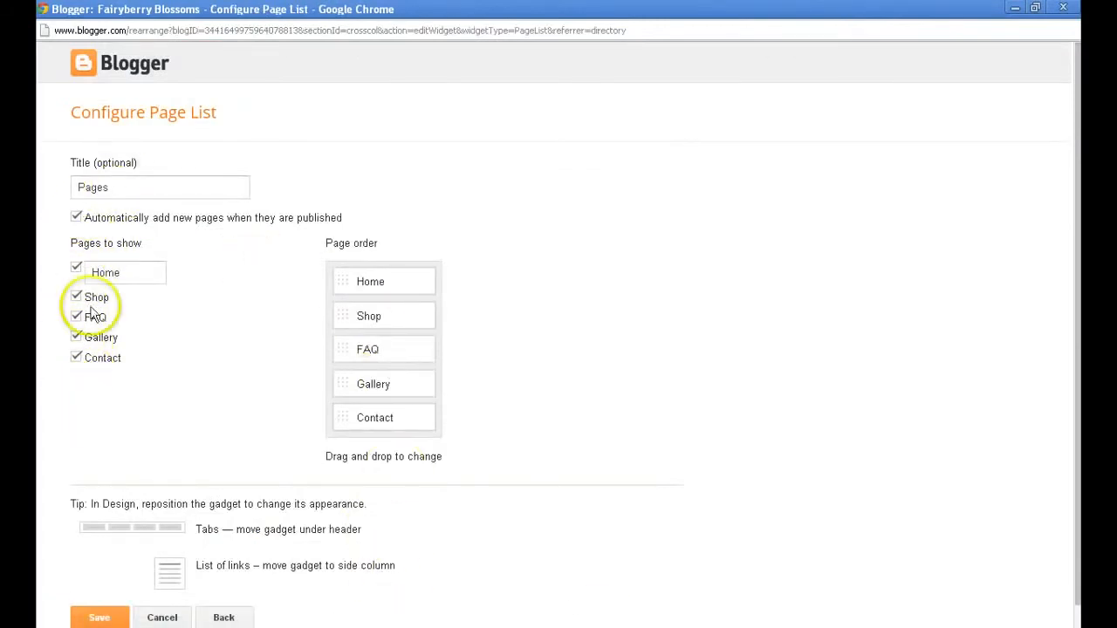
{"action": "scroll", "coordinate": [174, 437], "scroll_direction": "down", "scroll_amount": 1}
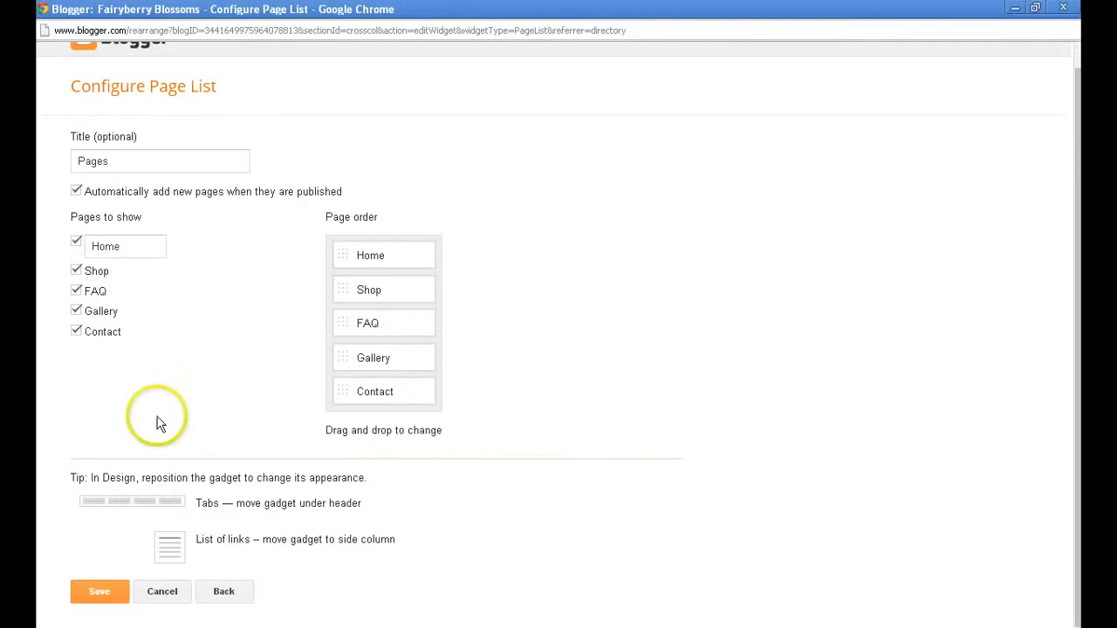
{"action": "left_click", "coordinate": [103, 594]}
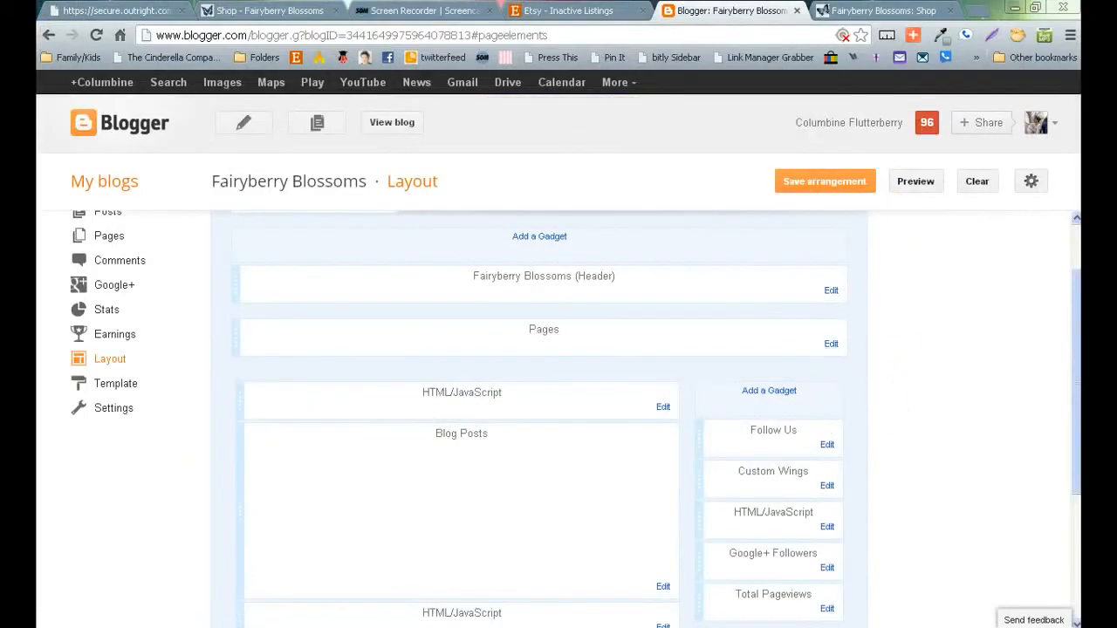
{"action": "left_click", "coordinate": [806, 181]}
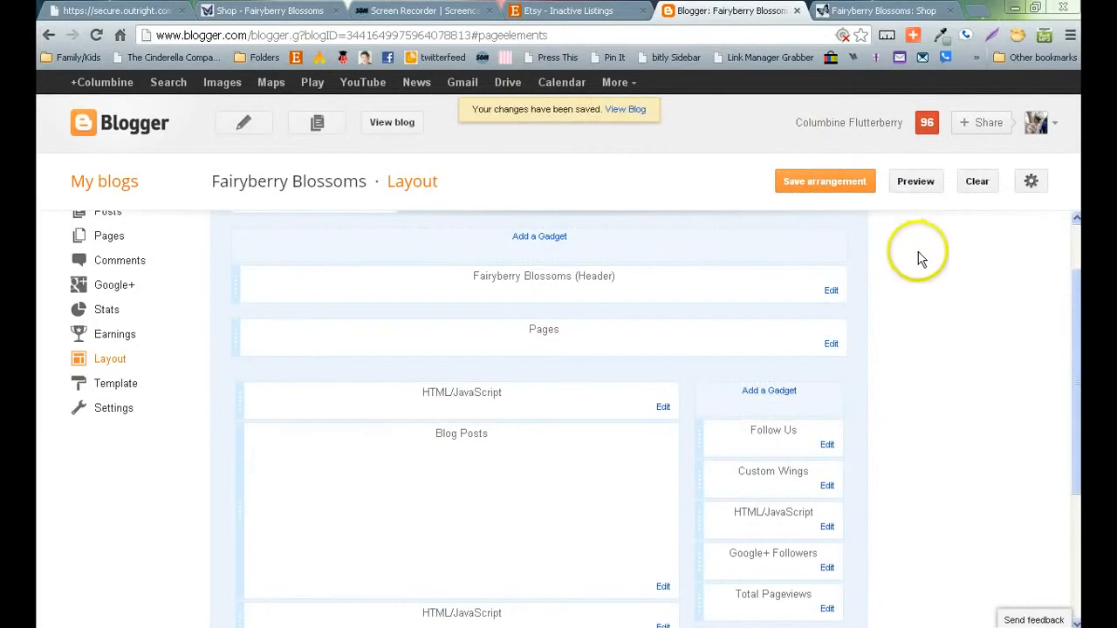
Examine the page tabs on the published blog and the page list configuration reached from there, then close the blog view
{"action": "left_click", "coordinate": [629, 110]}
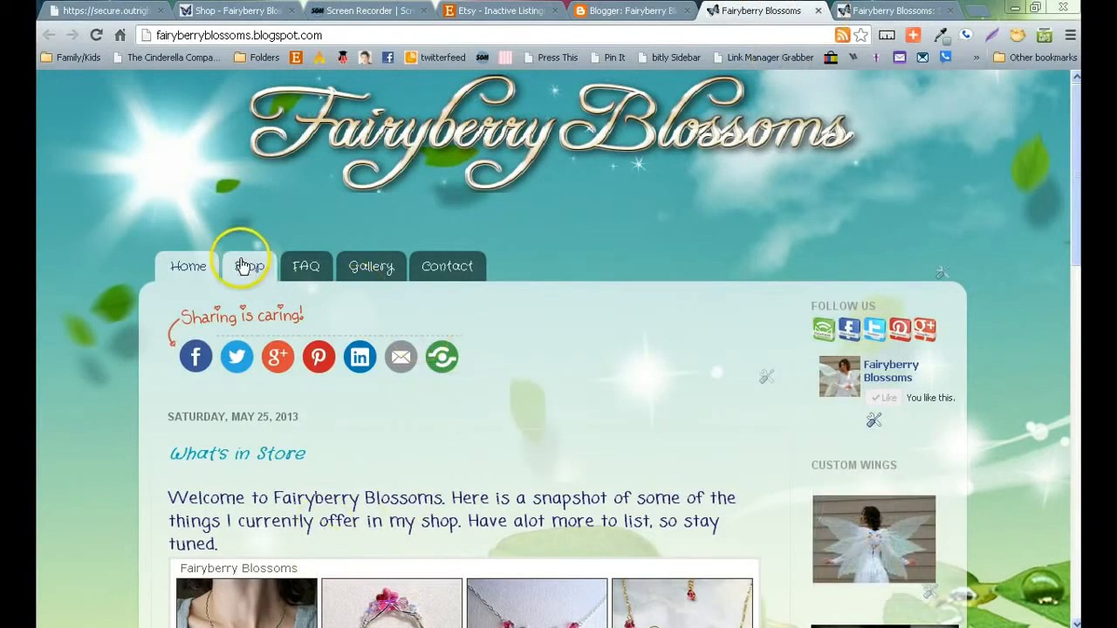
{"action": "scroll", "coordinate": [711, 373], "scroll_direction": "down", "scroll_amount": 2}
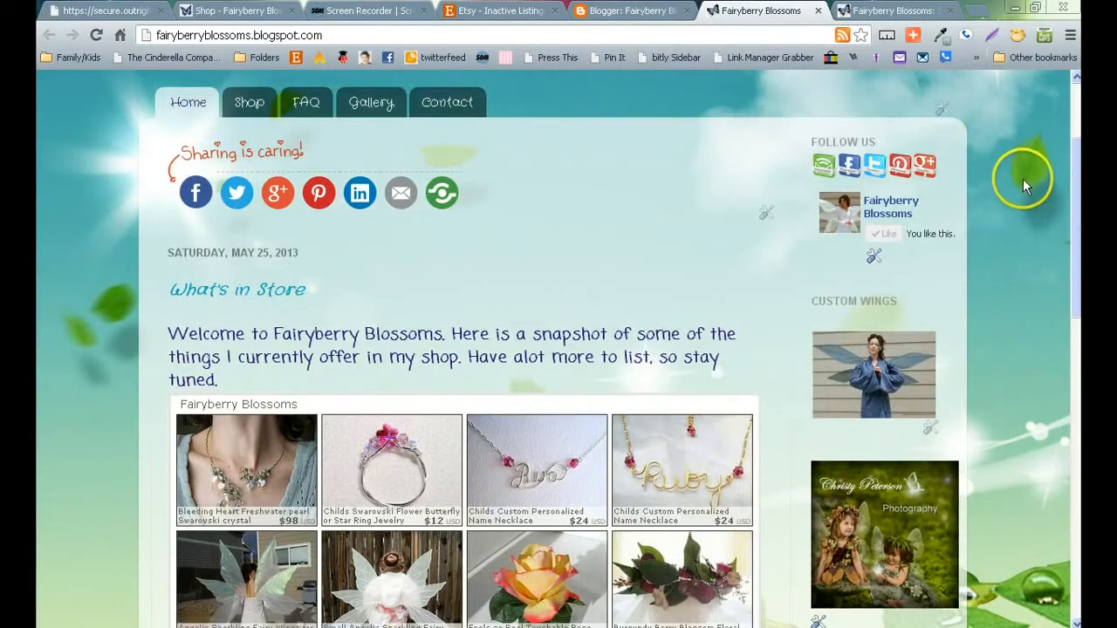
{"action": "scroll", "coordinate": [1019, 176], "scroll_direction": "up", "scroll_amount": 2}
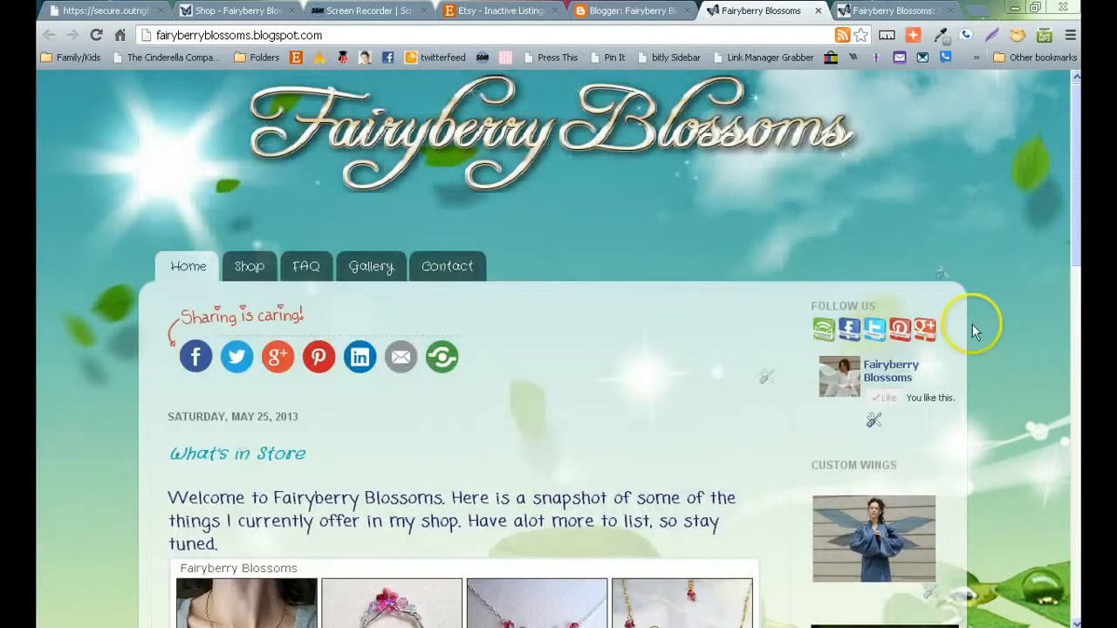
{"action": "left_click", "coordinate": [943, 272]}
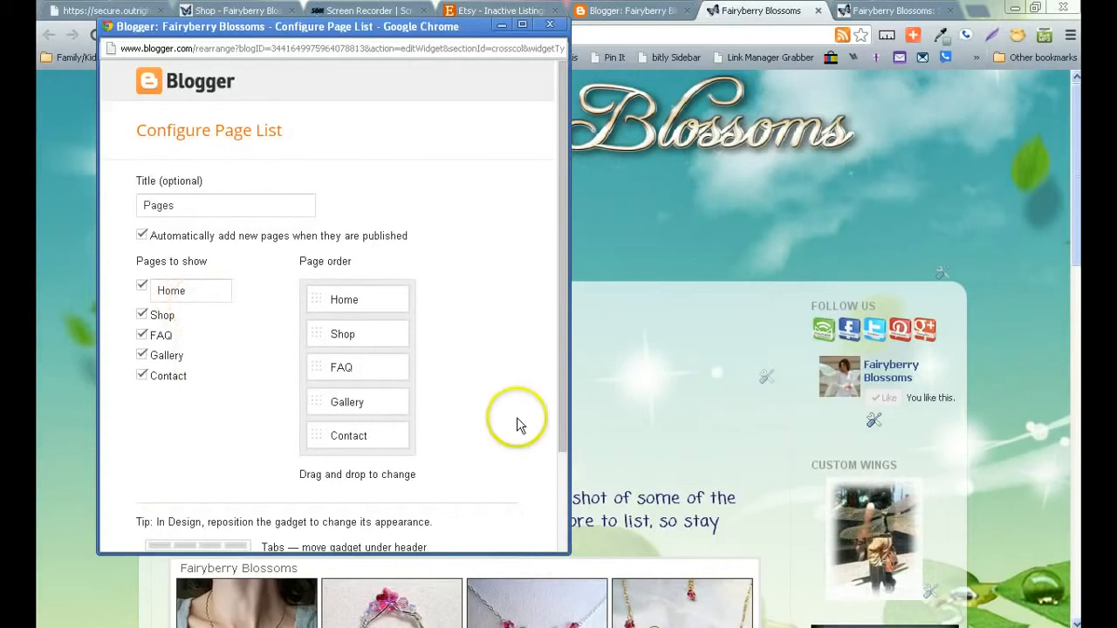
{"action": "left_click", "coordinate": [550, 24]}
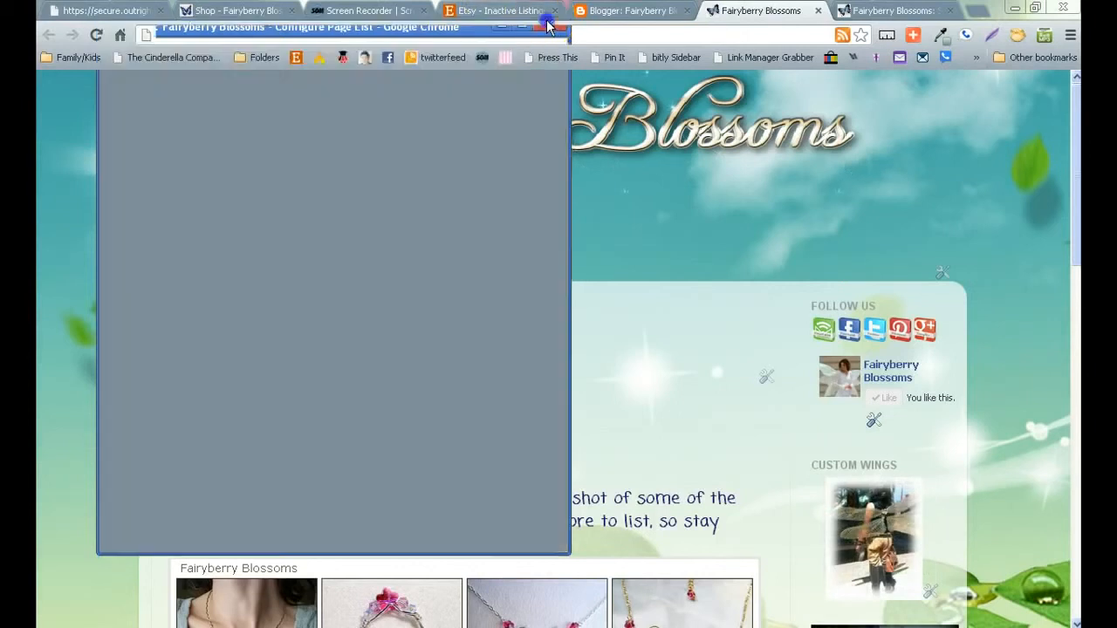
{"action": "scroll", "coordinate": [987, 207], "scroll_direction": "down", "scroll_amount": 3}
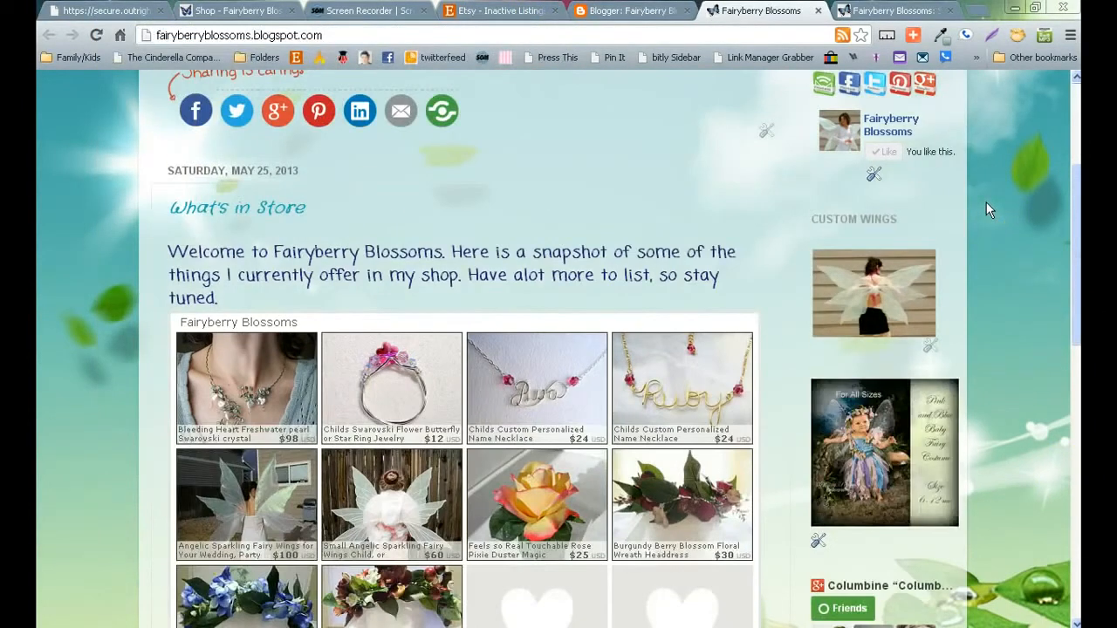
{"action": "scroll", "coordinate": [987, 207], "scroll_direction": "up", "scroll_amount": 3}
{"action": "left_click", "coordinate": [817, 11]}
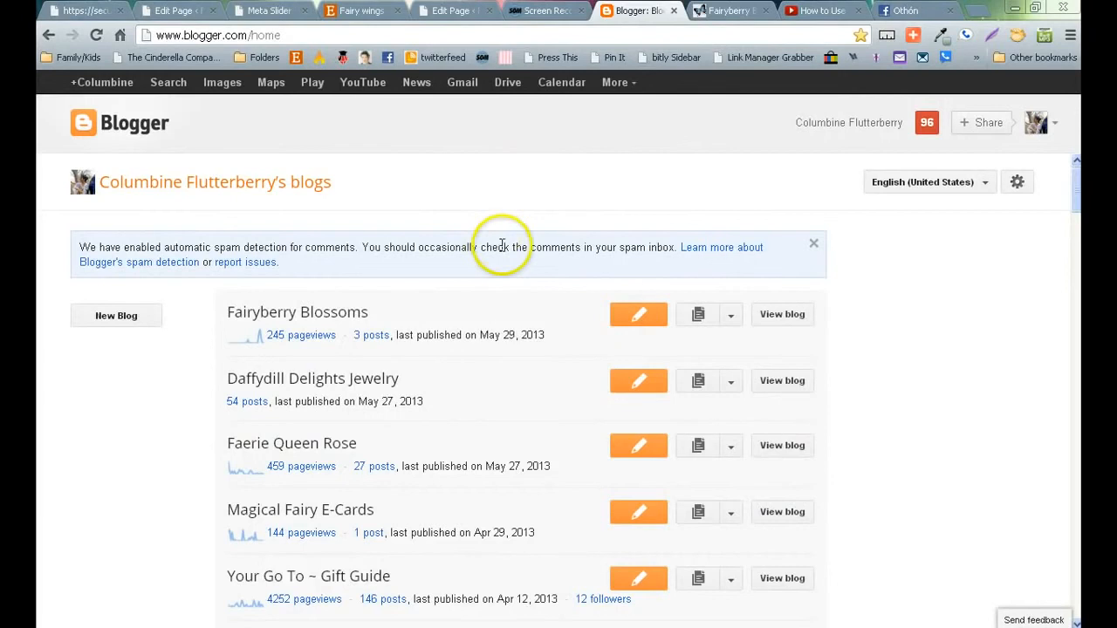
Open the layout of the Fairyberry Blossoms blog and the configuration of the HTML/JavaScript gadget in its sidebar
{"action": "left_click", "coordinate": [730, 316]}
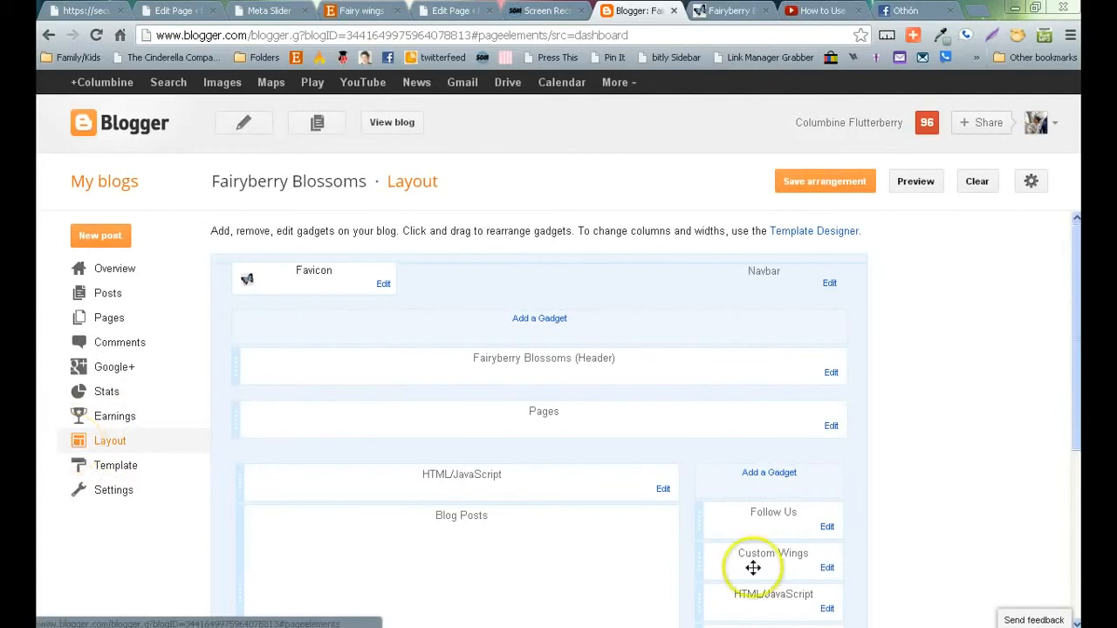
{"action": "scroll", "coordinate": [984, 349], "scroll_direction": "down", "scroll_amount": 2}
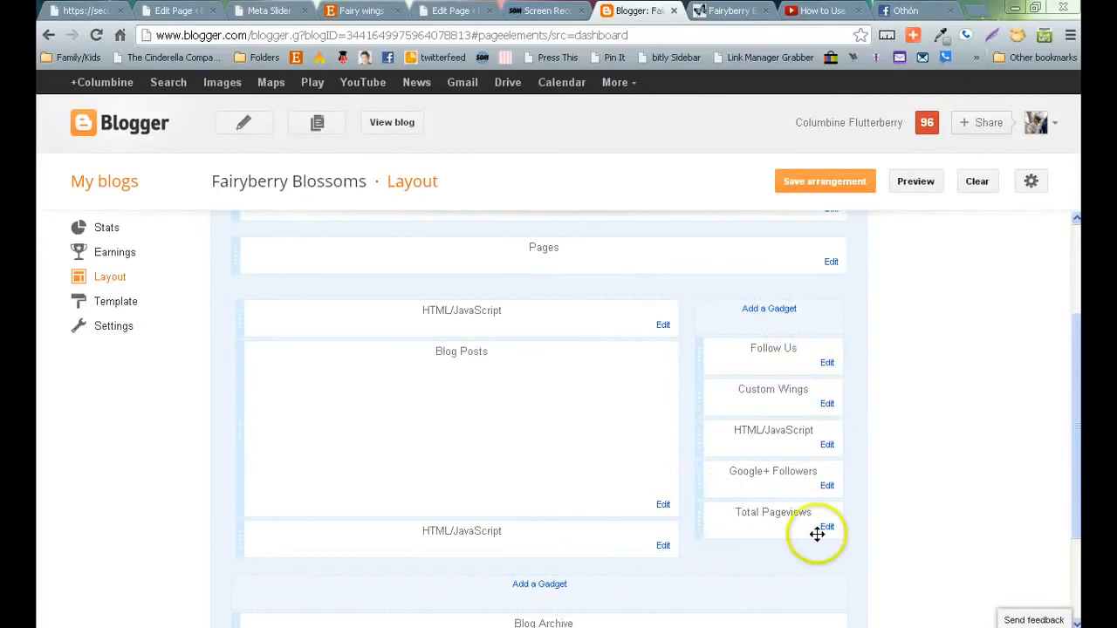
{"action": "left_click", "coordinate": [826, 447]}
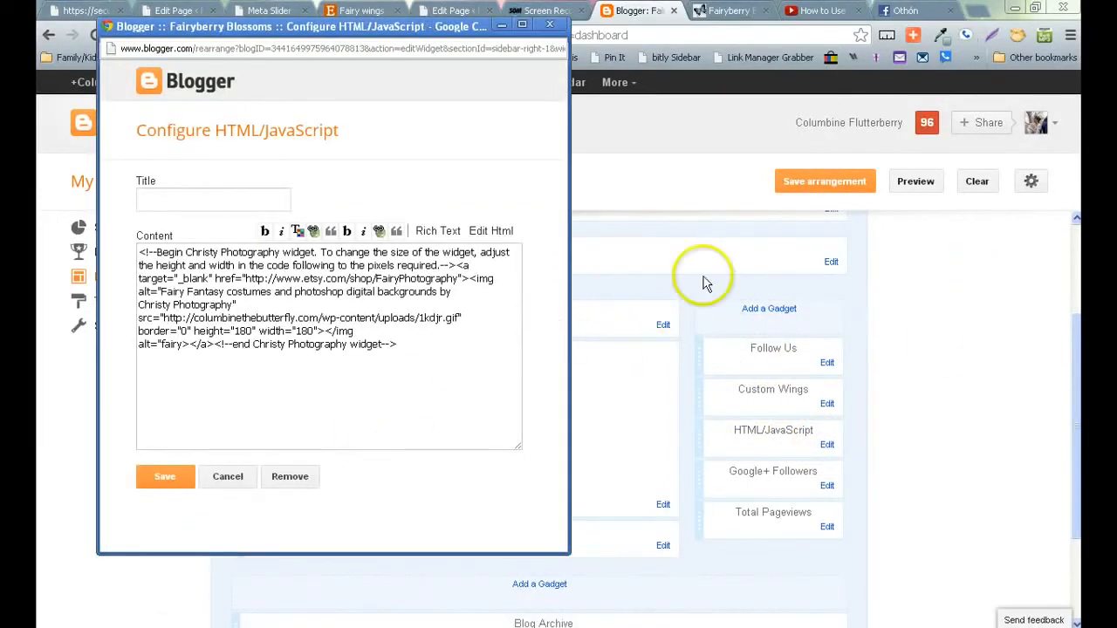
Set the gadget configuration aside and examine the sidebar gadgets on the published blog's Shop page
{"action": "left_click", "coordinate": [501, 27]}
{"action": "left_click", "coordinate": [728, 11]}
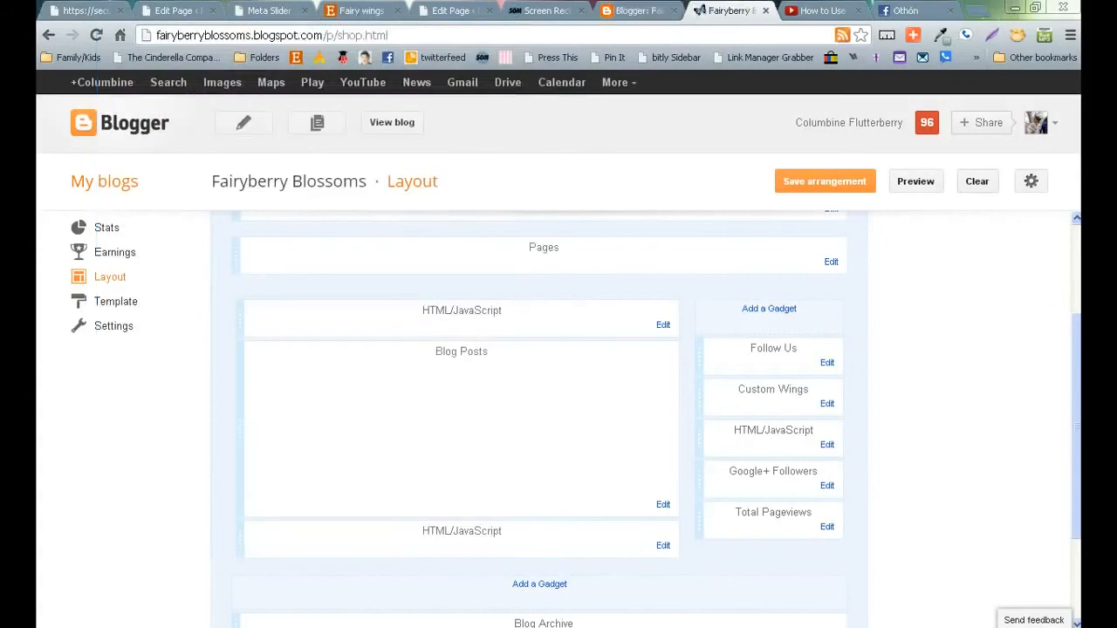
{"action": "scroll", "coordinate": [1047, 279], "scroll_direction": "down", "scroll_amount": 4}
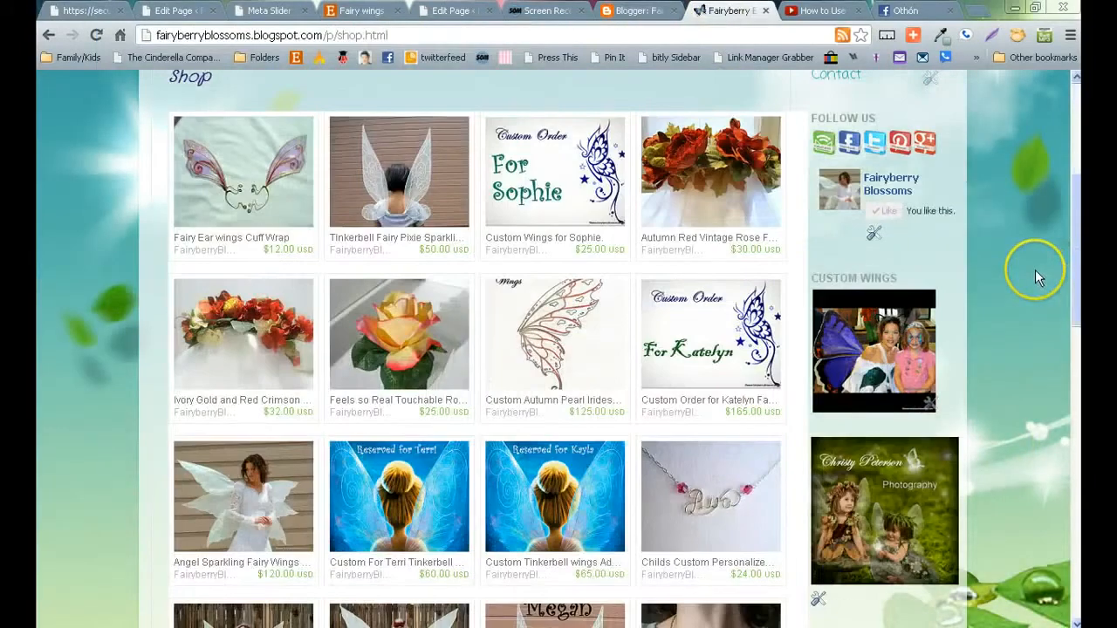
{"action": "scroll", "coordinate": [1035, 269], "scroll_direction": "down", "scroll_amount": 2}
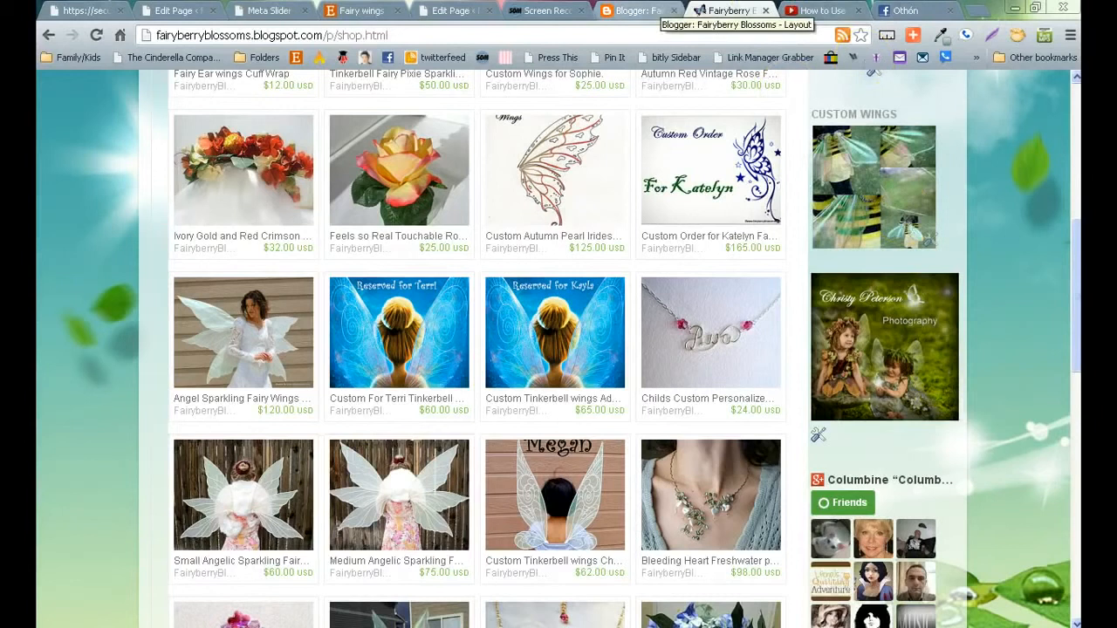
Return to the layout, select all the code in the sidebar's HTML/JavaScript gadget, and close its configuration without saving
{"action": "left_click", "coordinate": [645, 11]}
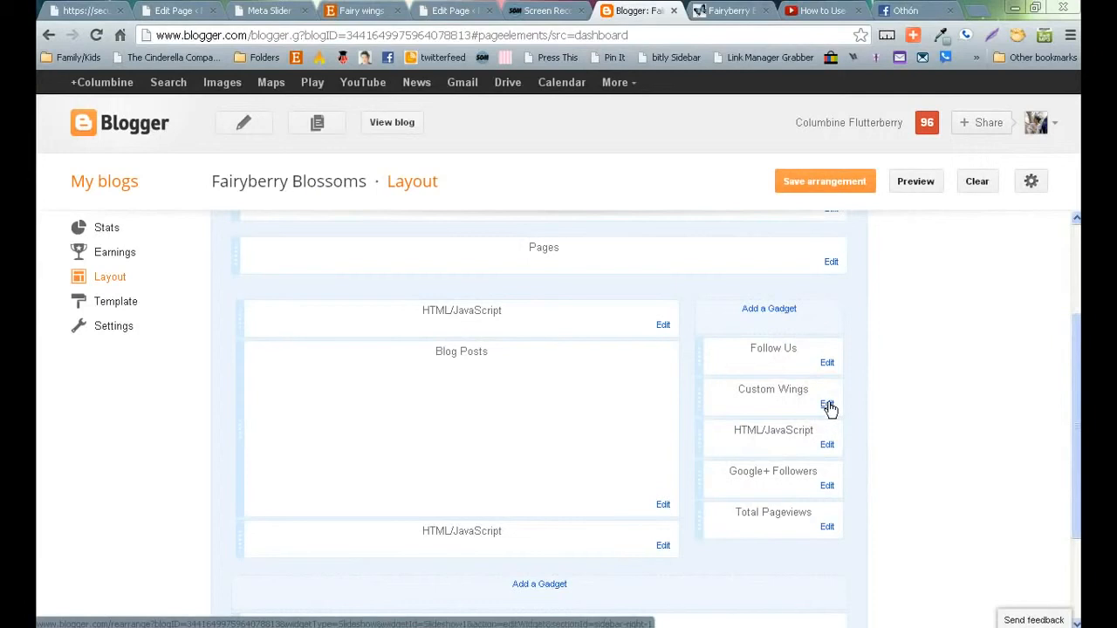
{"action": "left_click", "coordinate": [825, 444]}
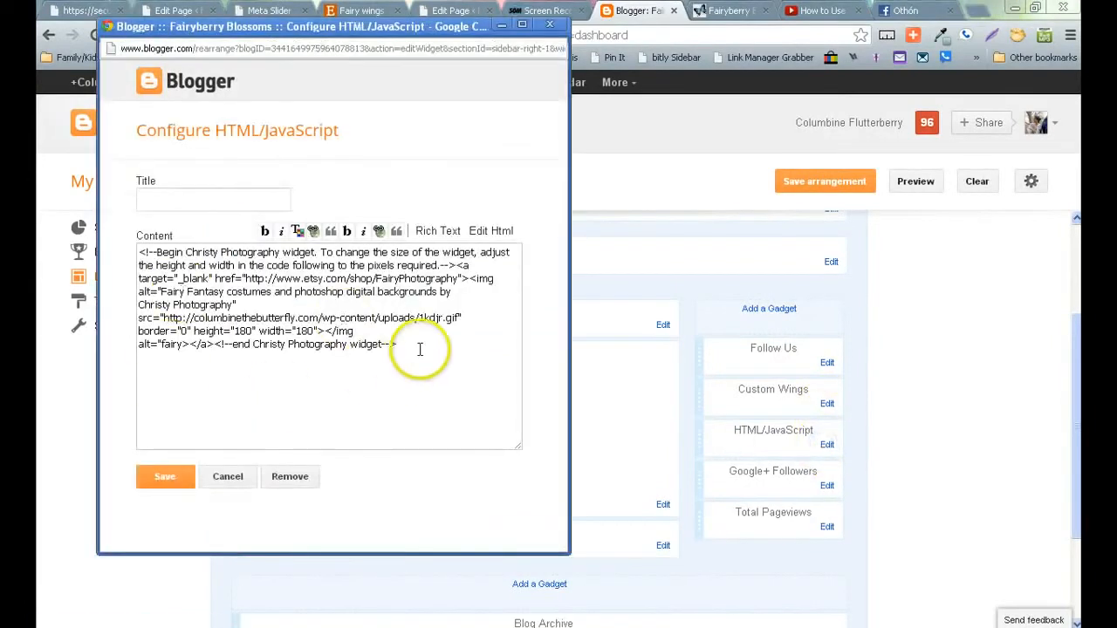
{"action": "left_click_drag", "start_coordinate": [420, 349], "coordinate": [122, 247]}
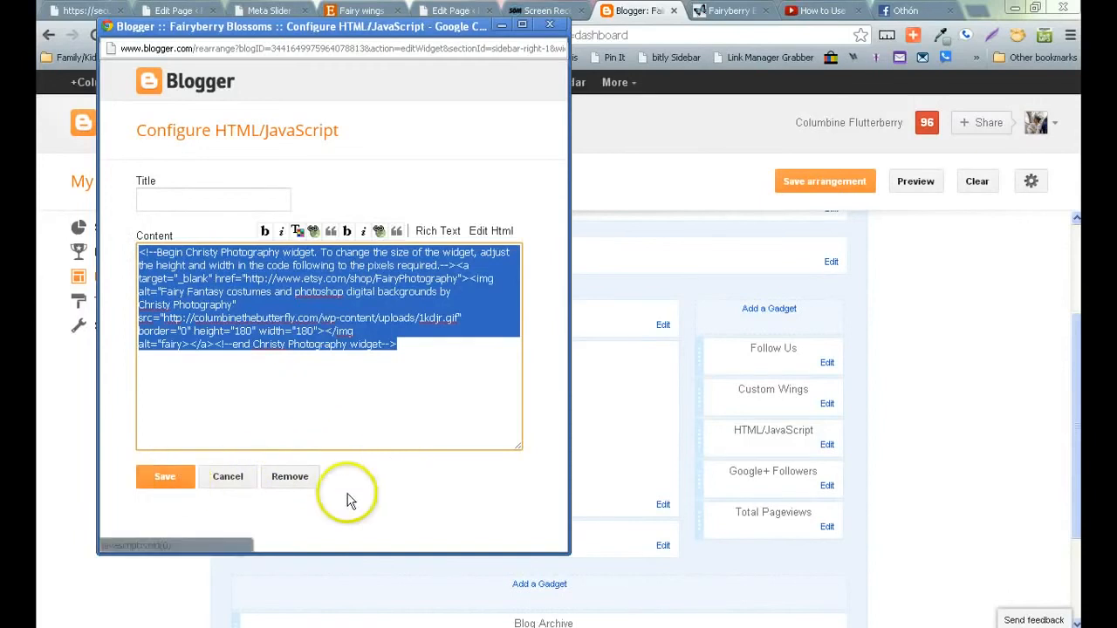
{"action": "left_click", "coordinate": [550, 26]}
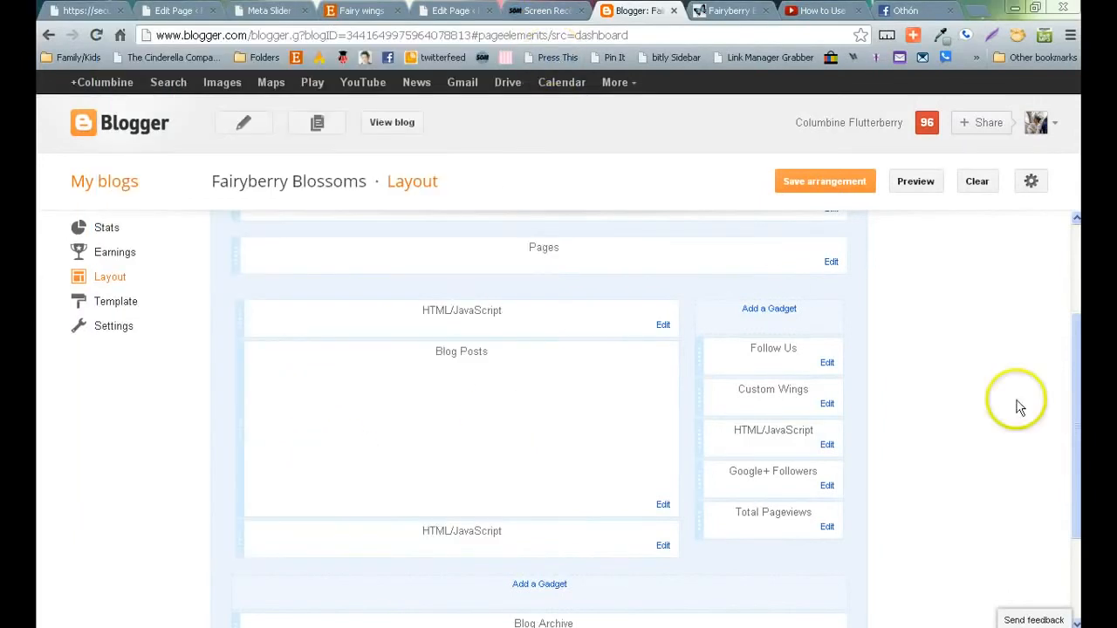
Examine the basic gadgets available for the sidebar, from +1 Button through Profile, and close the list without adding any
{"action": "left_click", "coordinate": [777, 316]}
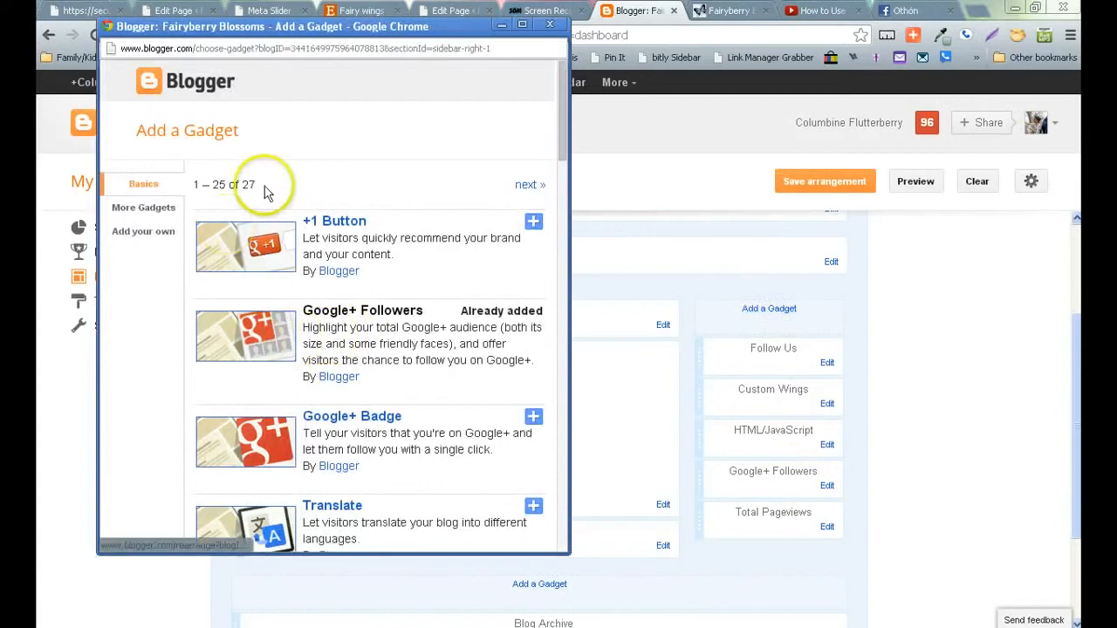
{"action": "scroll", "coordinate": [368, 185], "scroll_direction": "down", "scroll_amount": 1}
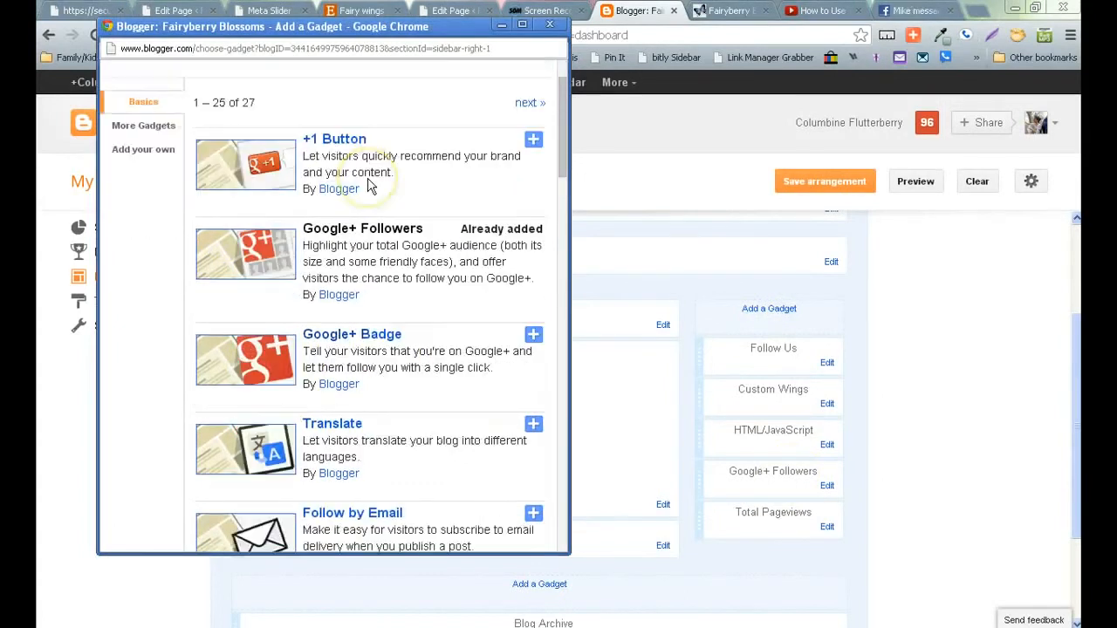
{"action": "scroll", "coordinate": [368, 179], "scroll_direction": "down", "scroll_amount": 3}
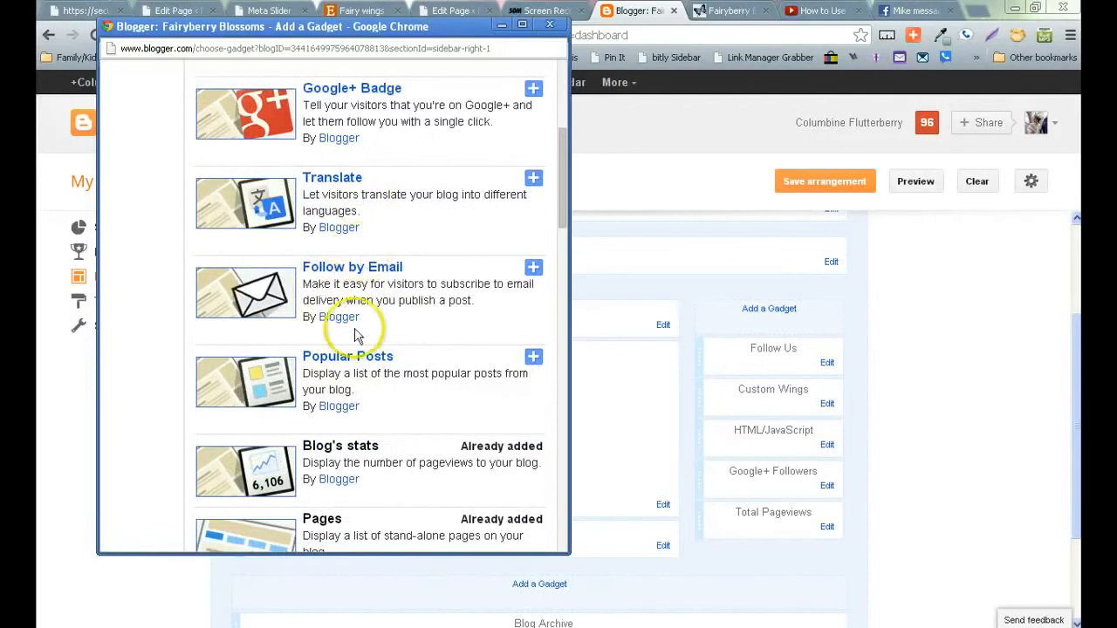
{"action": "scroll", "coordinate": [369, 369], "scroll_direction": "down", "scroll_amount": 1}
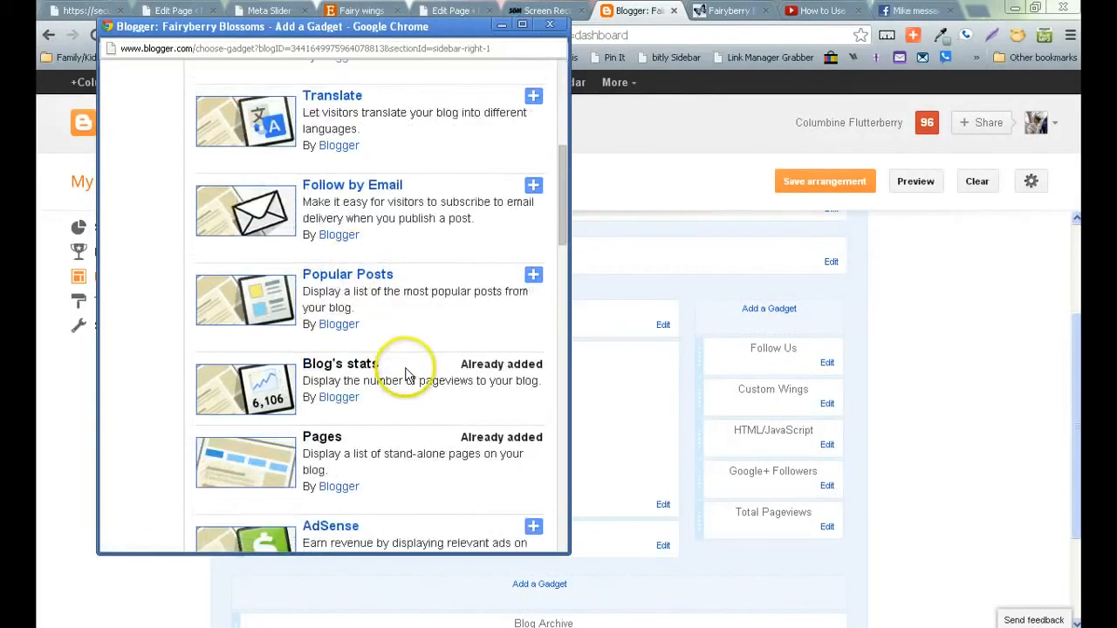
{"action": "scroll", "coordinate": [365, 375], "scroll_direction": "down", "scroll_amount": 1}
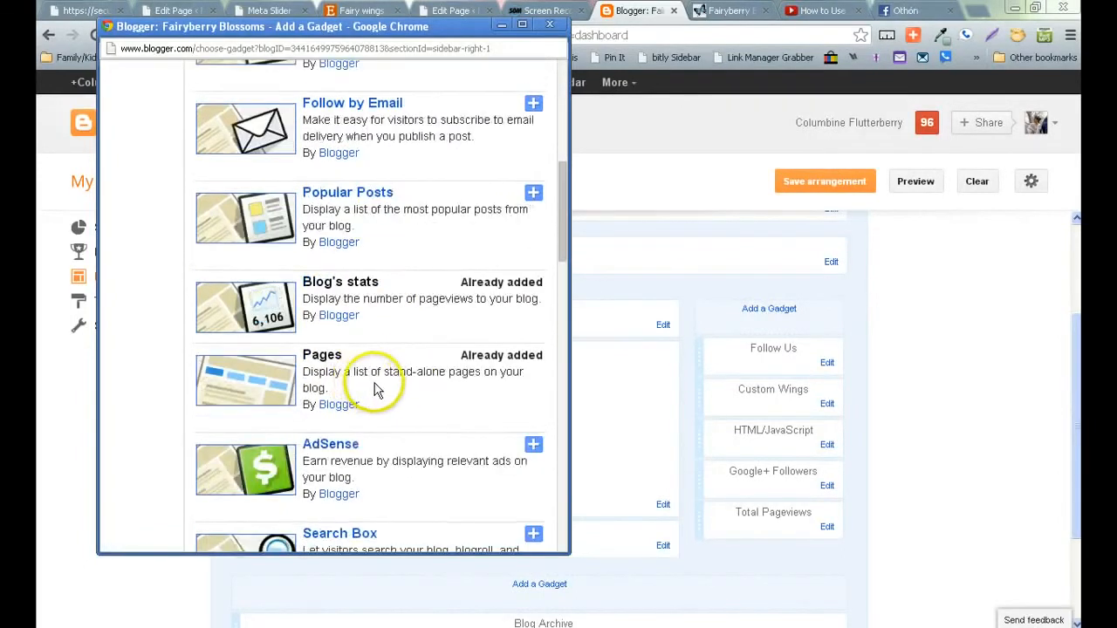
{"action": "scroll", "coordinate": [380, 379], "scroll_direction": "down", "scroll_amount": 2}
{"action": "scroll", "coordinate": [336, 301], "scroll_direction": "down", "scroll_amount": 1}
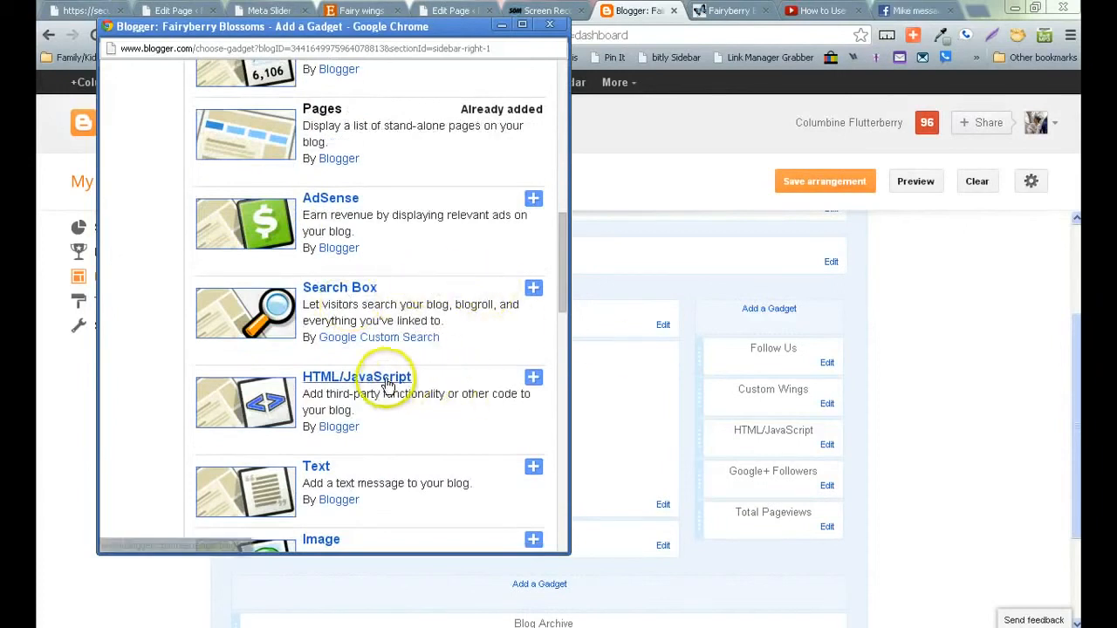
{"action": "scroll", "coordinate": [453, 463], "scroll_direction": "down", "scroll_amount": 2}
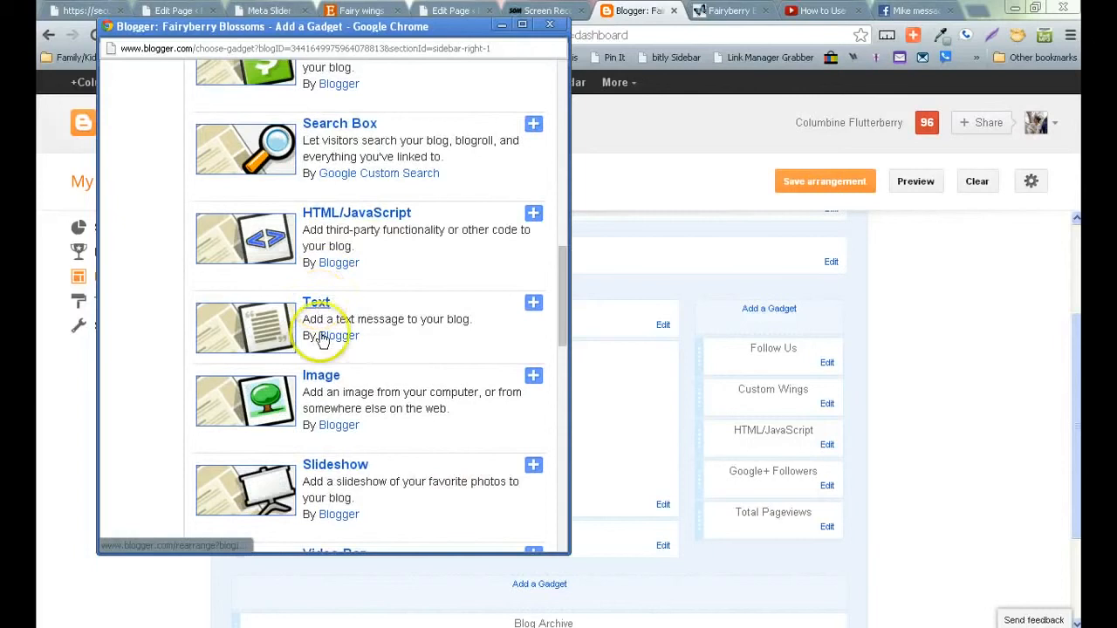
{"action": "scroll", "coordinate": [536, 381], "scroll_direction": "down", "scroll_amount": 1}
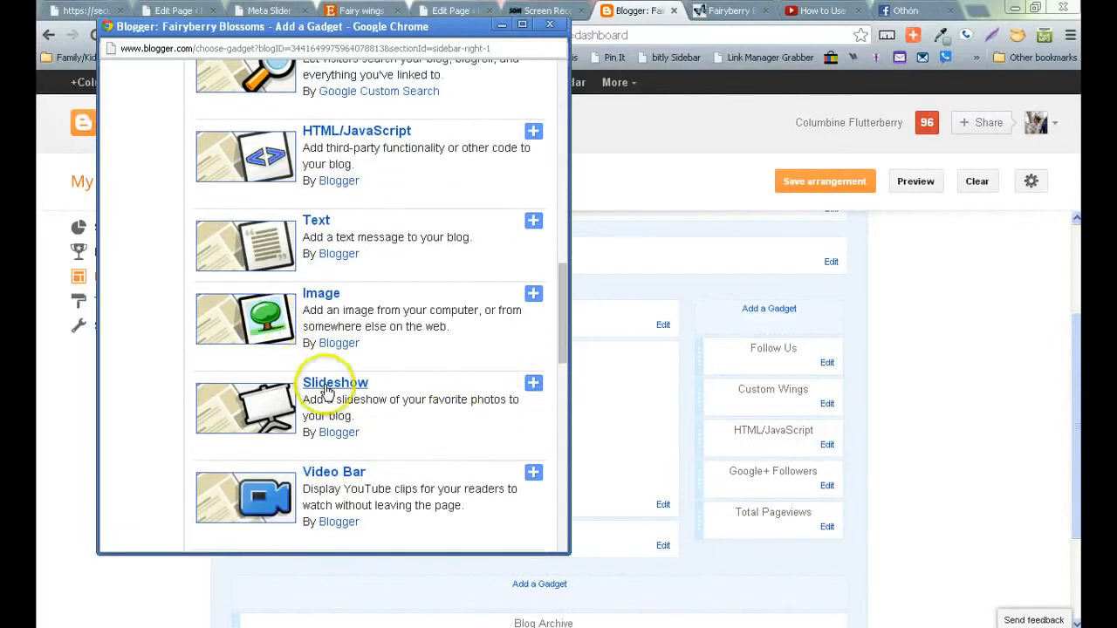
{"action": "scroll", "coordinate": [469, 438], "scroll_direction": "down", "scroll_amount": 1}
{"action": "scroll", "coordinate": [467, 431], "scroll_direction": "down", "scroll_amount": 2}
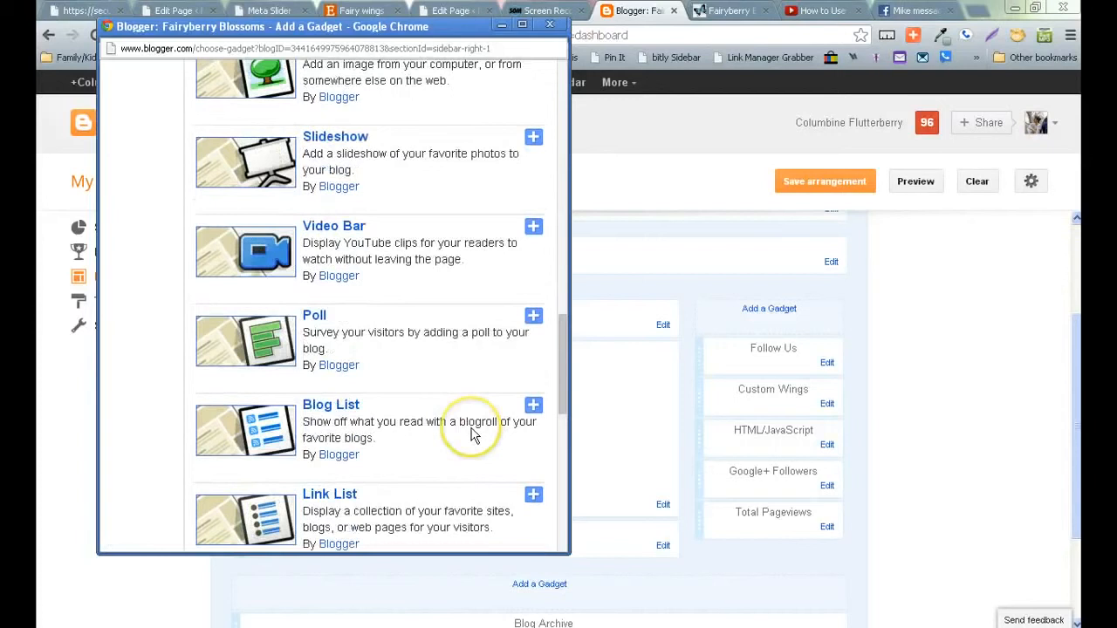
{"action": "scroll", "coordinate": [412, 404], "scroll_direction": "down", "scroll_amount": 1}
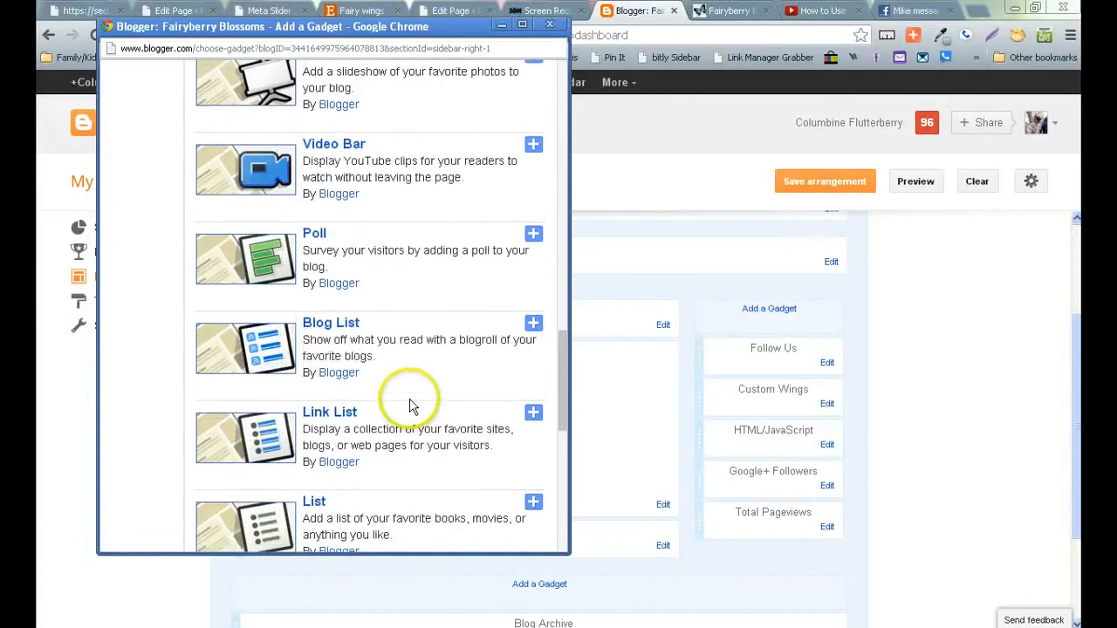
{"action": "scroll", "coordinate": [406, 362], "scroll_direction": "down", "scroll_amount": 2}
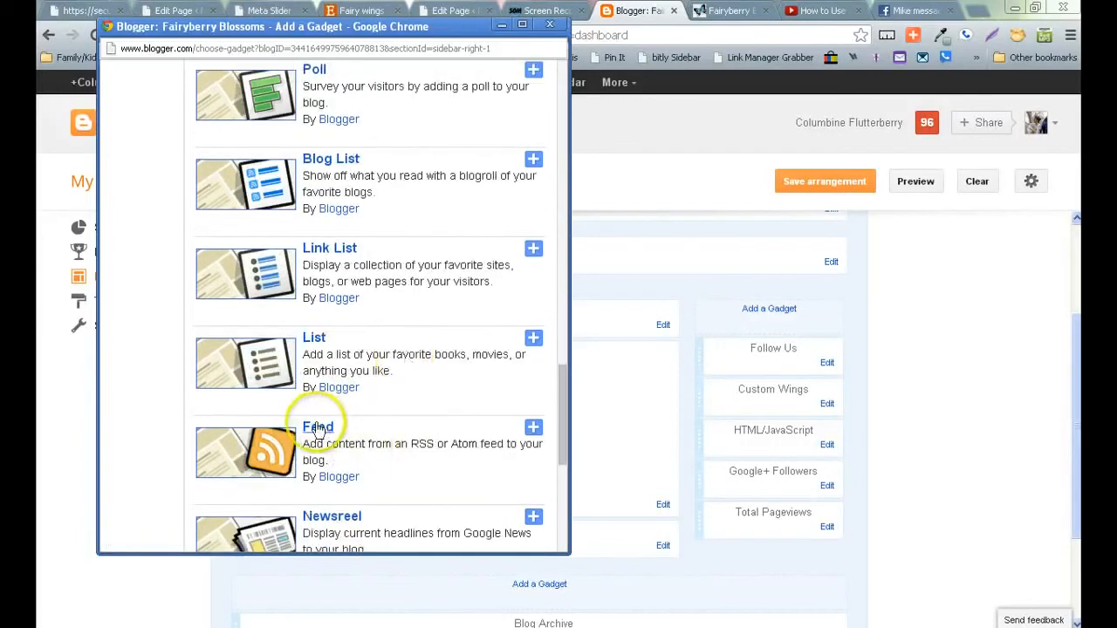
{"action": "scroll", "coordinate": [414, 366], "scroll_direction": "down", "scroll_amount": 2}
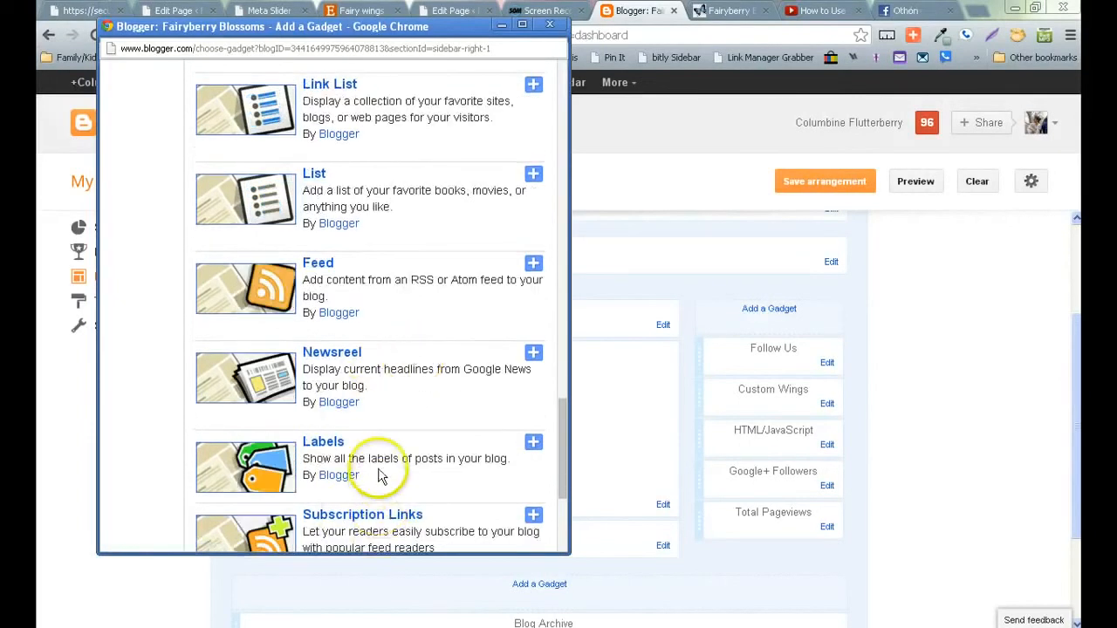
{"action": "scroll", "coordinate": [369, 444], "scroll_direction": "down", "scroll_amount": 1}
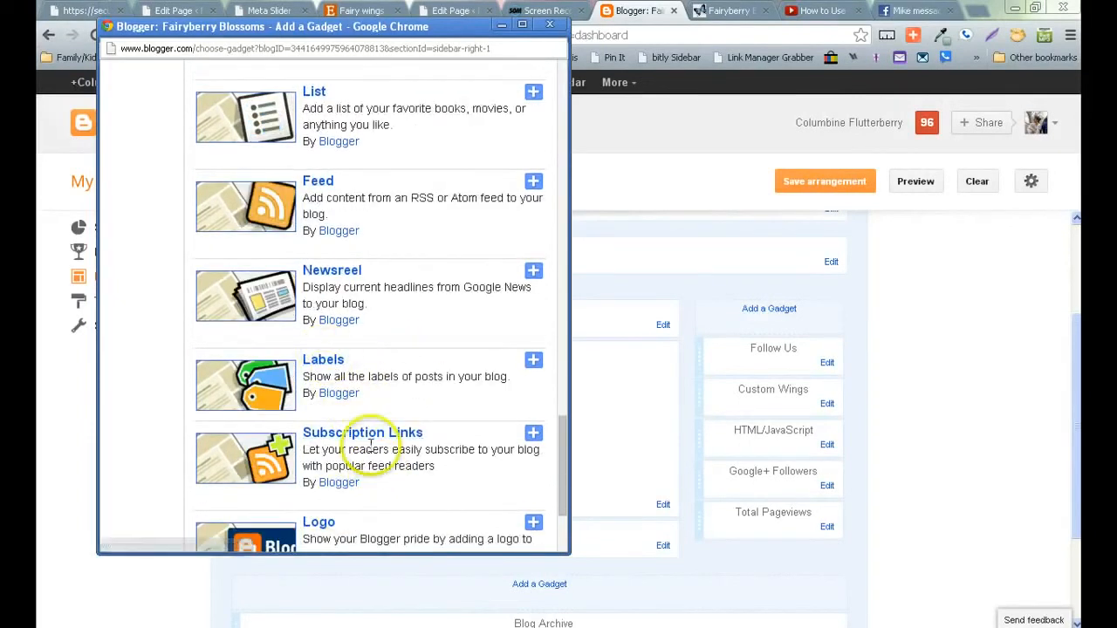
{"action": "scroll", "coordinate": [411, 399], "scroll_direction": "down", "scroll_amount": 1}
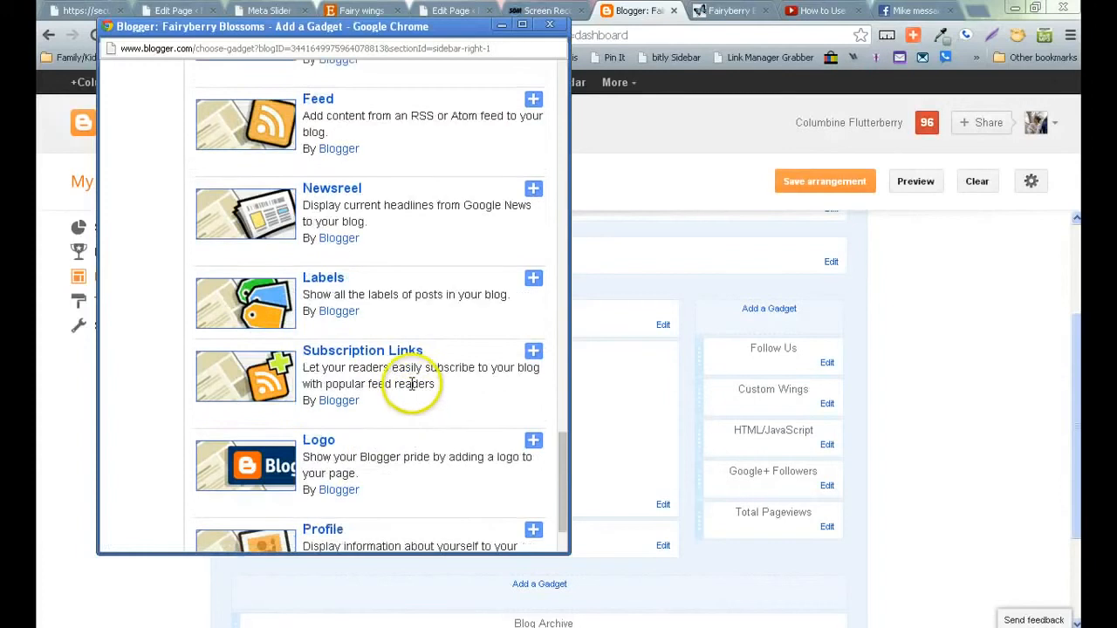
{"action": "scroll", "coordinate": [427, 331], "scroll_direction": "down", "scroll_amount": 1}
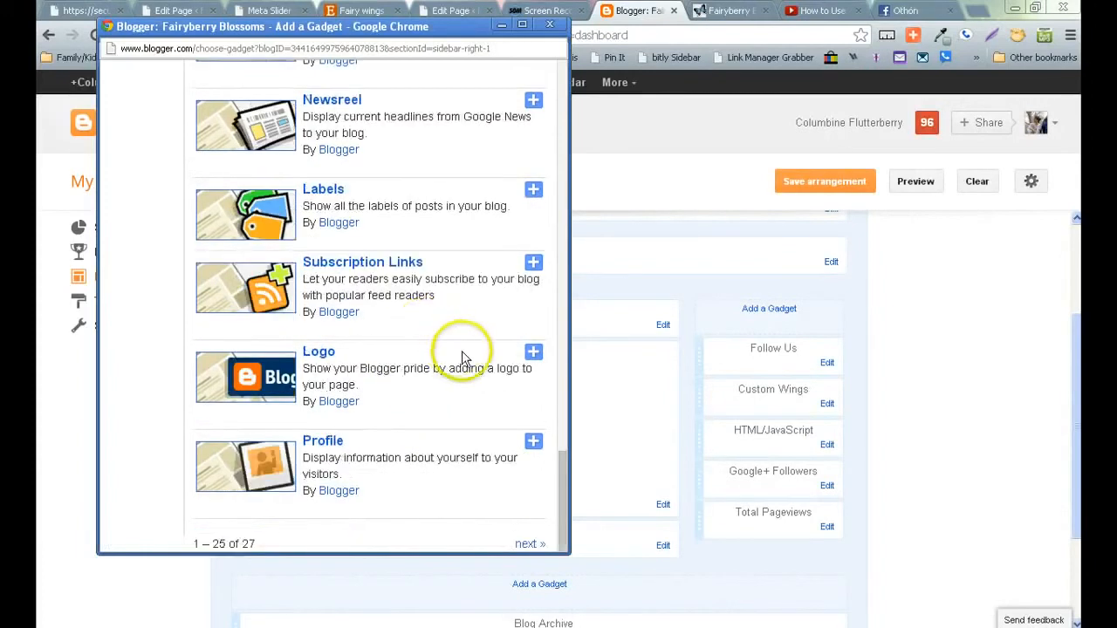
{"action": "left_click_drag", "start_coordinate": [565, 498], "coordinate": [544, 91]}
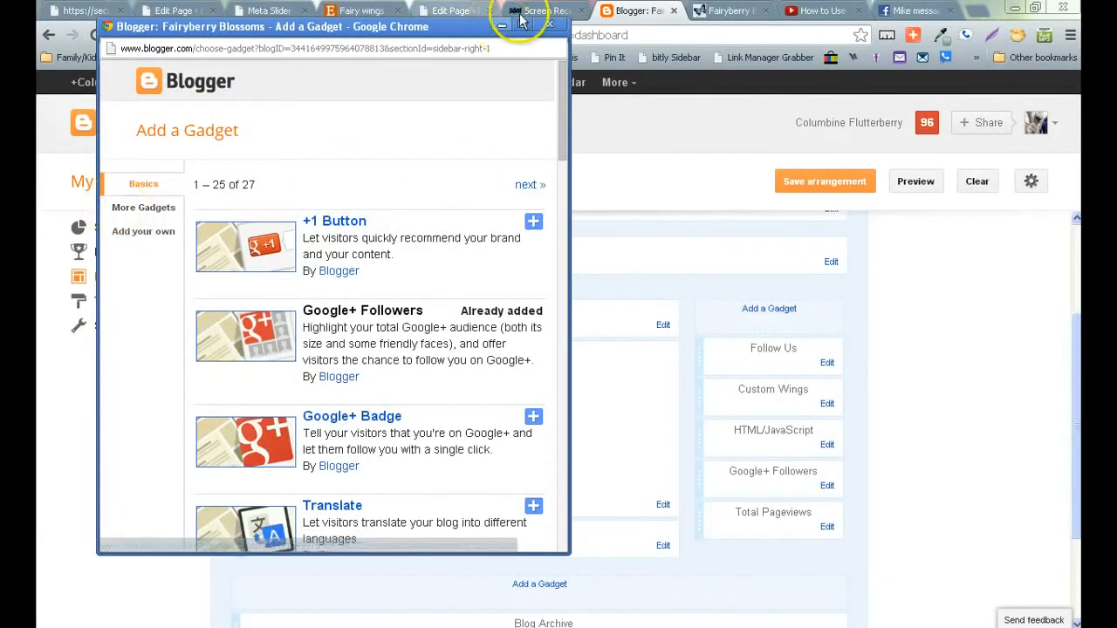
{"action": "left_click", "coordinate": [547, 26]}
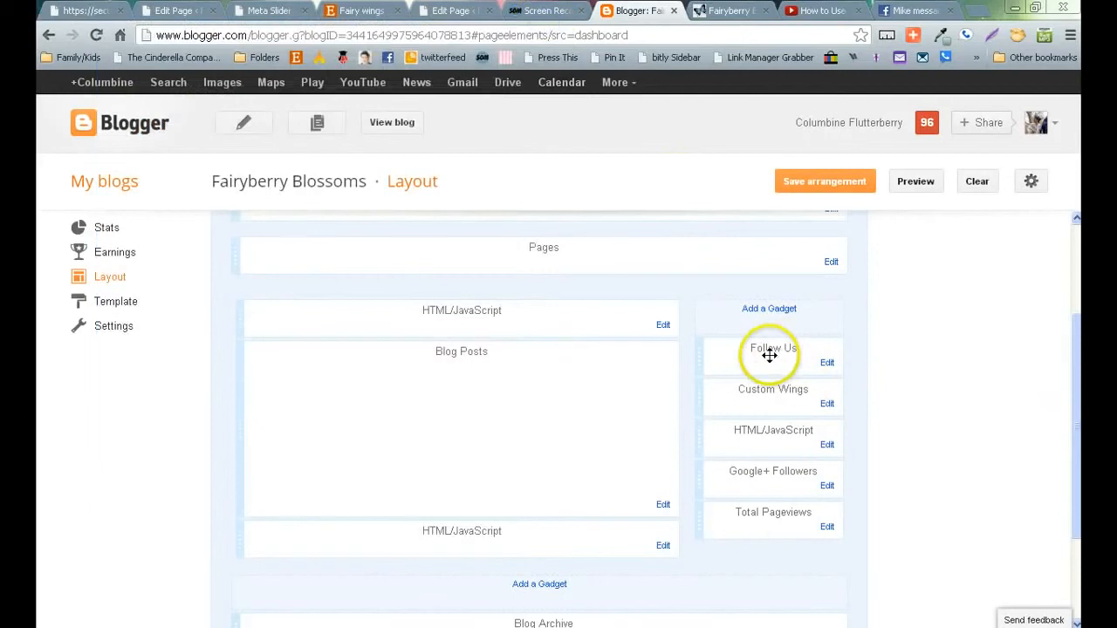
Try to move the Follow Us and Total Pageviews gadgets within the sidebar, and save the layout arrangement
{"action": "scroll", "coordinate": [913, 392], "scroll_direction": "down", "scroll_amount": 1}
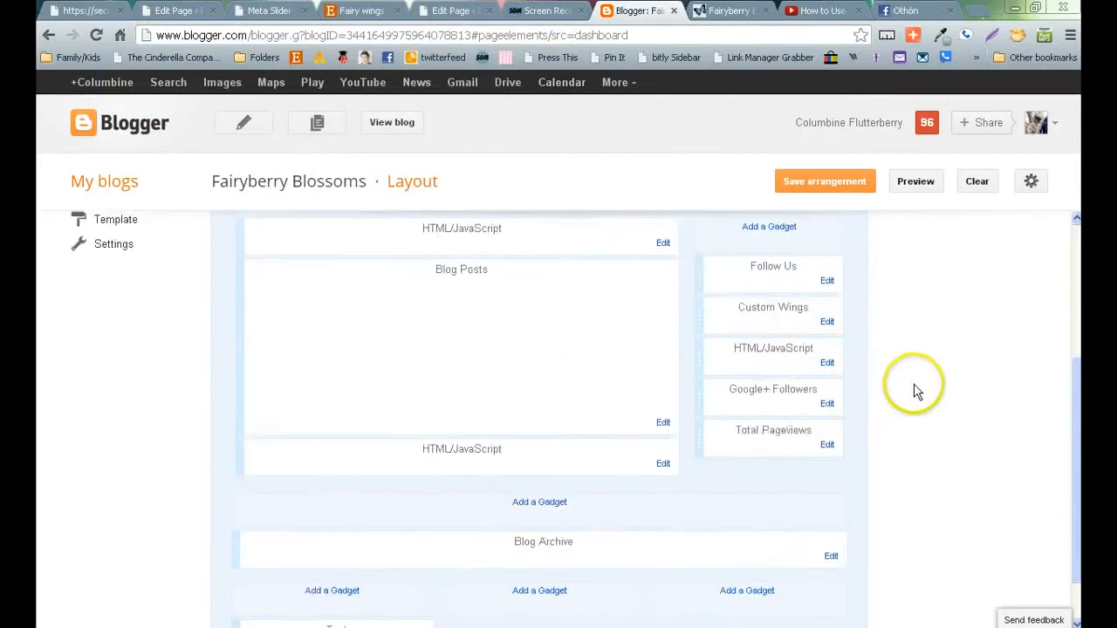
{"action": "scroll", "coordinate": [912, 392], "scroll_direction": "up", "scroll_amount": 2}
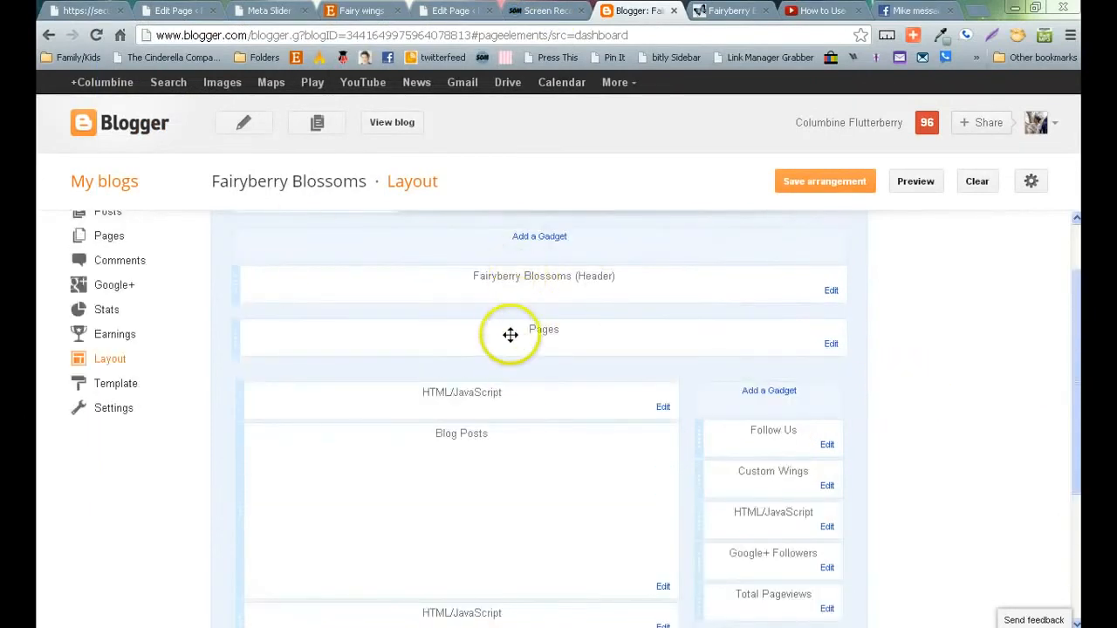
{"action": "left_click_drag", "start_coordinate": [1077, 279], "coordinate": [1076, 453]}
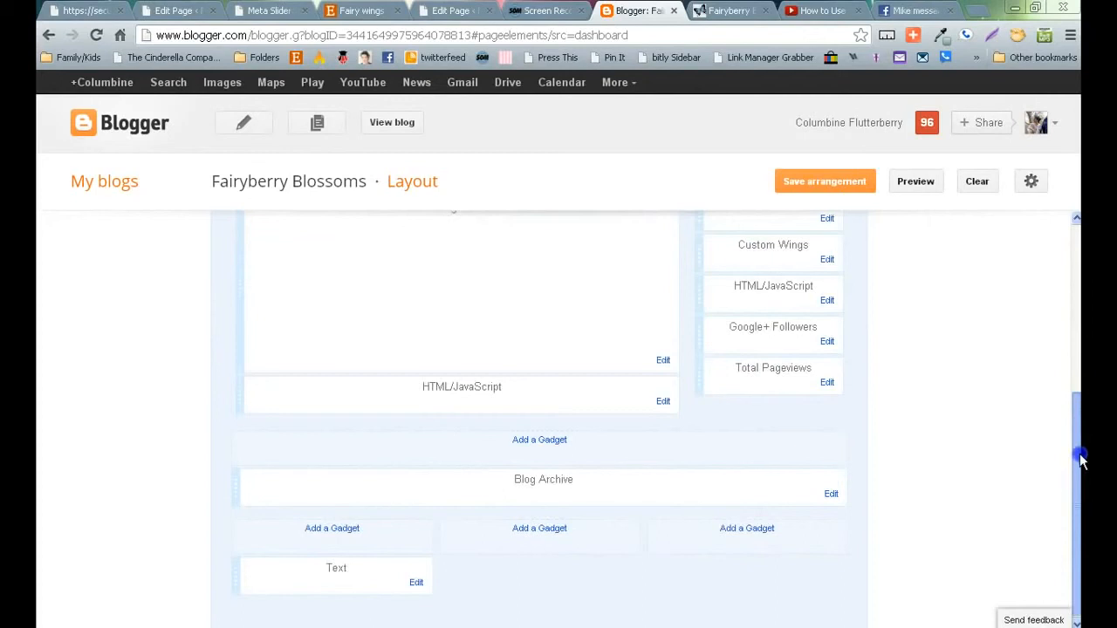
{"action": "scroll", "coordinate": [1017, 343], "scroll_direction": "up", "scroll_amount": 2}
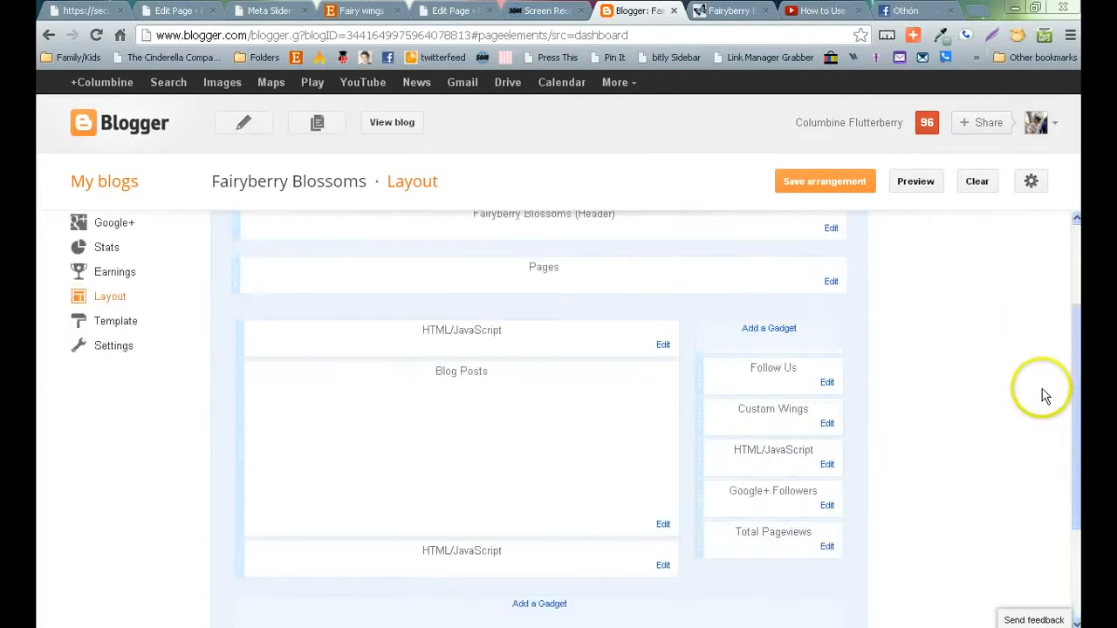
{"action": "mouse_move", "coordinate": [775, 367]}
{"action": "left_mouse_down"}
{"action": "mouse_move", "coordinate": [693, 249]}
{"action": "mouse_move", "coordinate": [568, 259]}
{"action": "mouse_move", "coordinate": [542, 384]}
{"action": "mouse_move", "coordinate": [581, 488]}
{"action": "mouse_move", "coordinate": [727, 549]}
{"action": "mouse_move", "coordinate": [760, 523]}
{"action": "mouse_move", "coordinate": [787, 379]}
{"action": "mouse_move", "coordinate": [777, 309]}
{"action": "mouse_move", "coordinate": [777, 374]}
{"action": "left_mouse_up"}
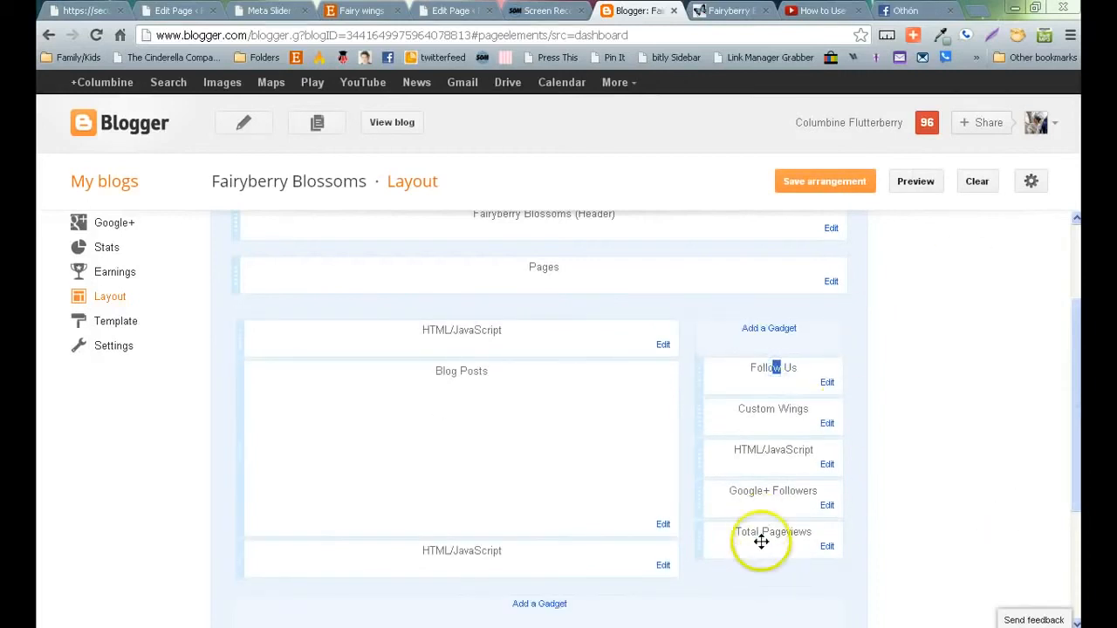
{"action": "mouse_move", "coordinate": [761, 541]}
{"action": "left_mouse_down"}
{"action": "mouse_move", "coordinate": [760, 489]}
{"action": "mouse_move", "coordinate": [762, 556]}
{"action": "mouse_move", "coordinate": [764, 539]}
{"action": "left_mouse_up"}
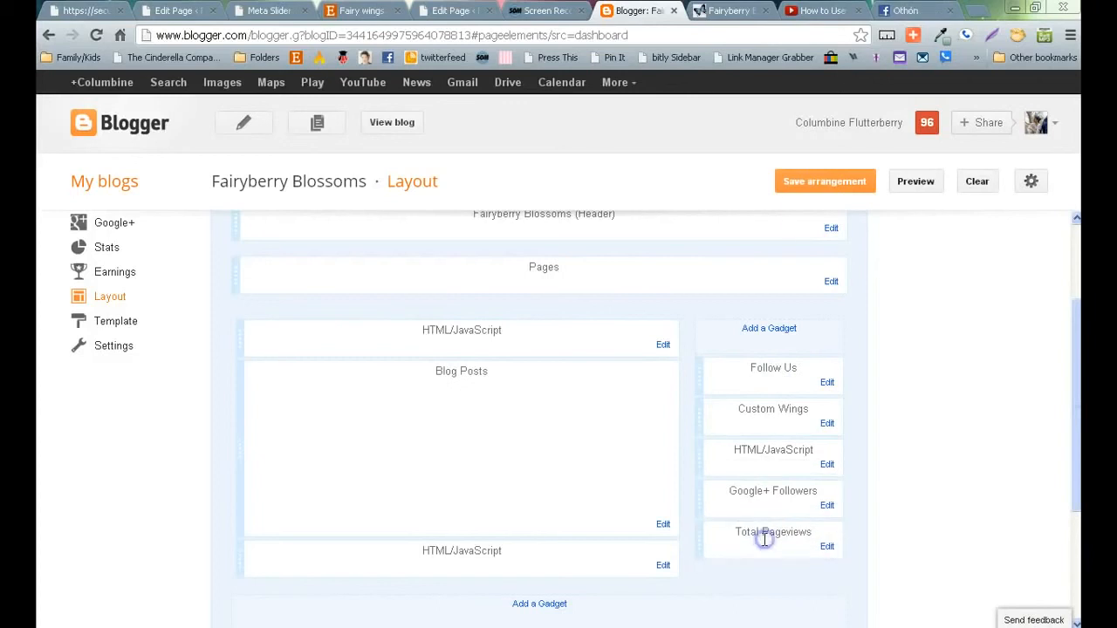
{"action": "left_click", "coordinate": [811, 185]}
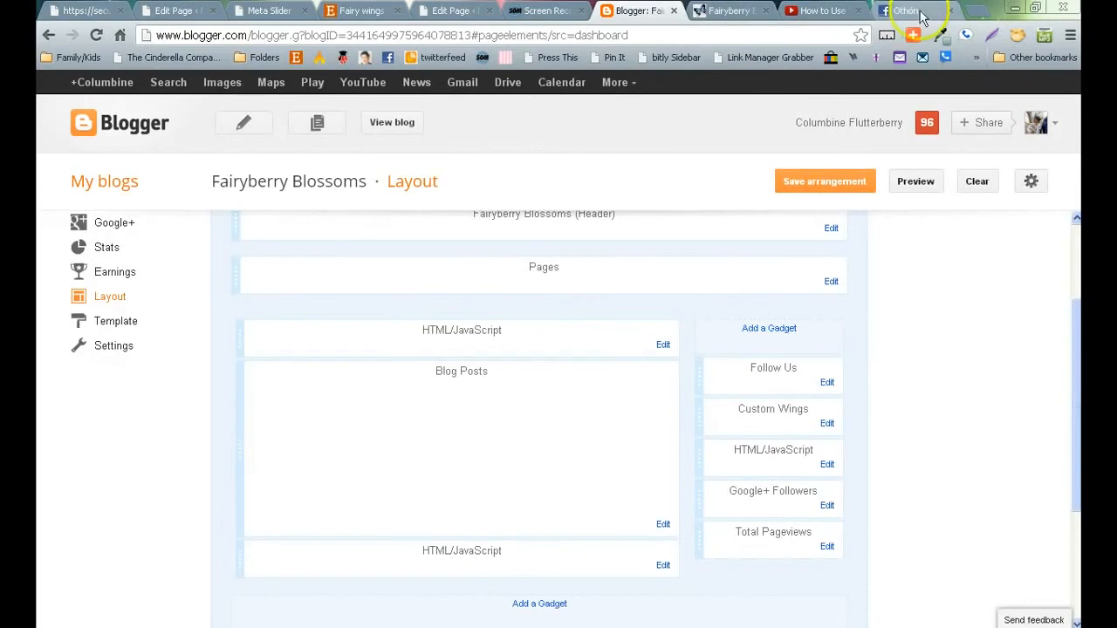
{"action": "scroll", "coordinate": [883, 336], "scroll_direction": "down", "scroll_amount": 3}
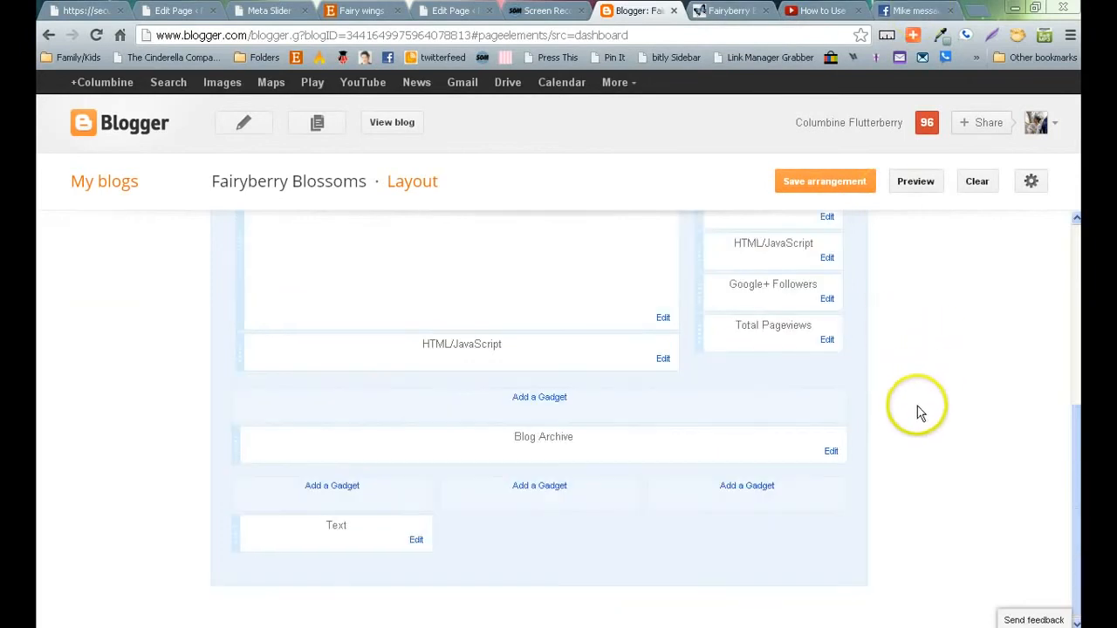
Look at the blog's basic settings, then open the Template Designer and view the base templates offered
{"action": "scroll", "coordinate": [899, 428], "scroll_direction": "up", "scroll_amount": 3}
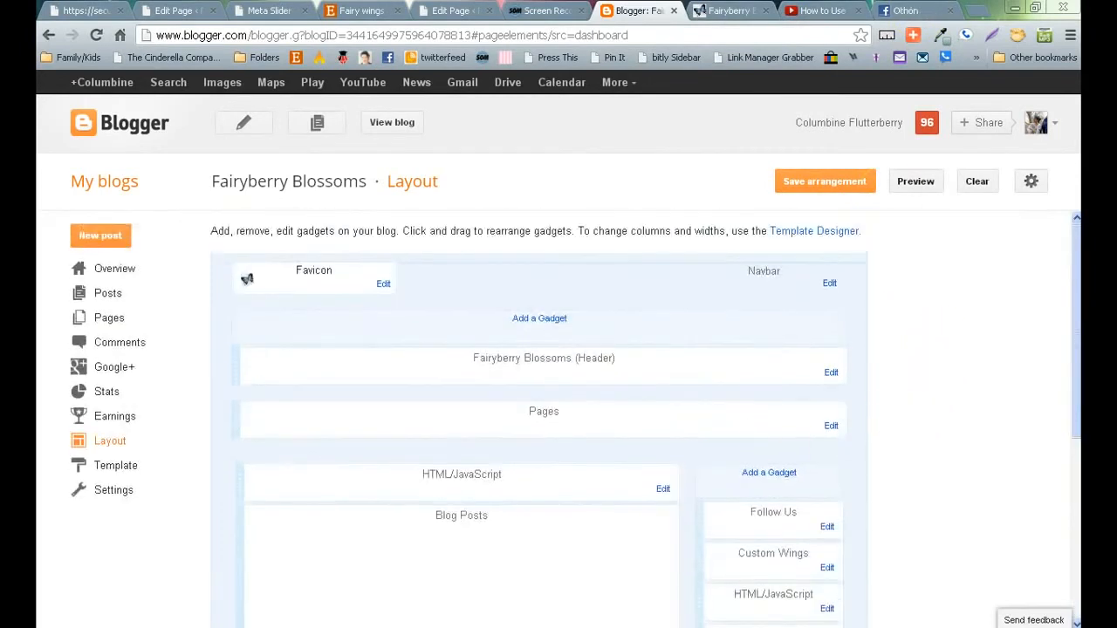
{"action": "left_click", "coordinate": [115, 492]}
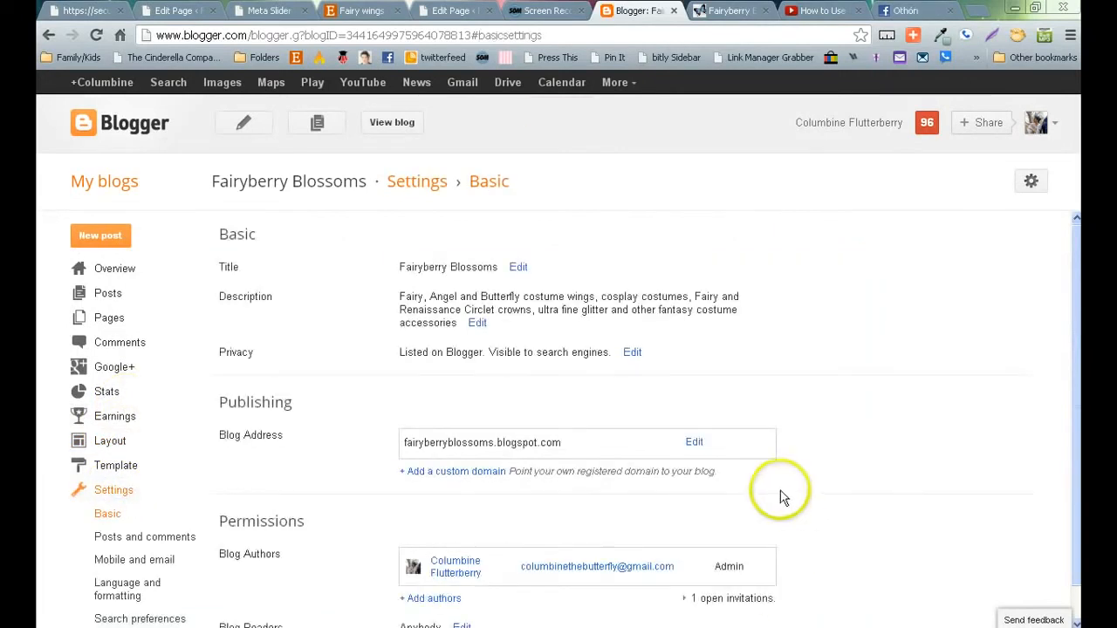
{"action": "left_click", "coordinate": [119, 465]}
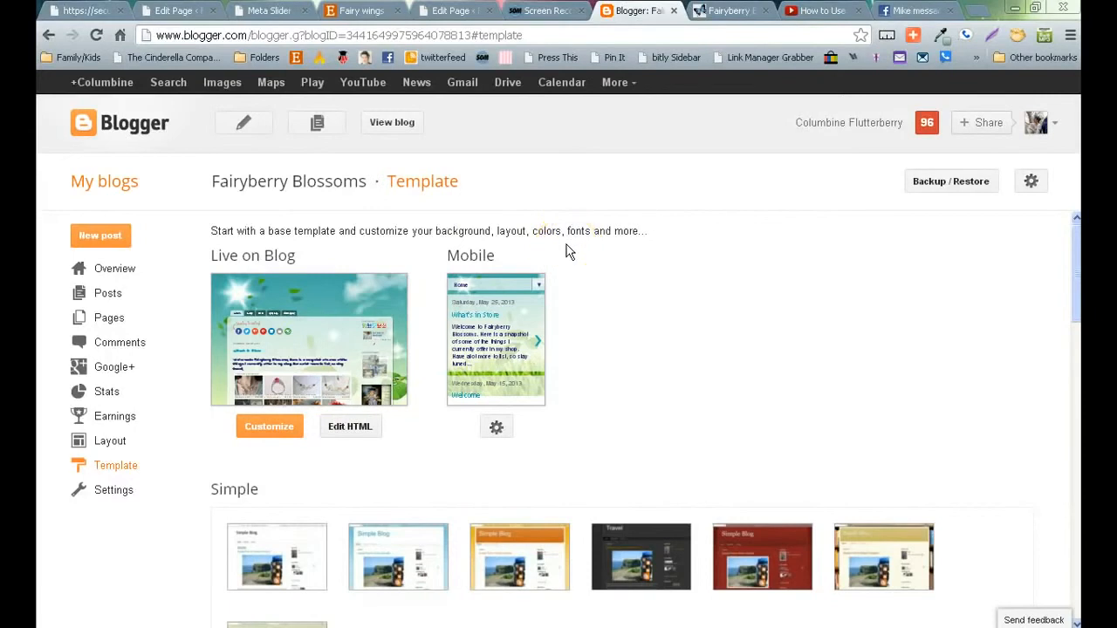
{"action": "left_click", "coordinate": [269, 428]}
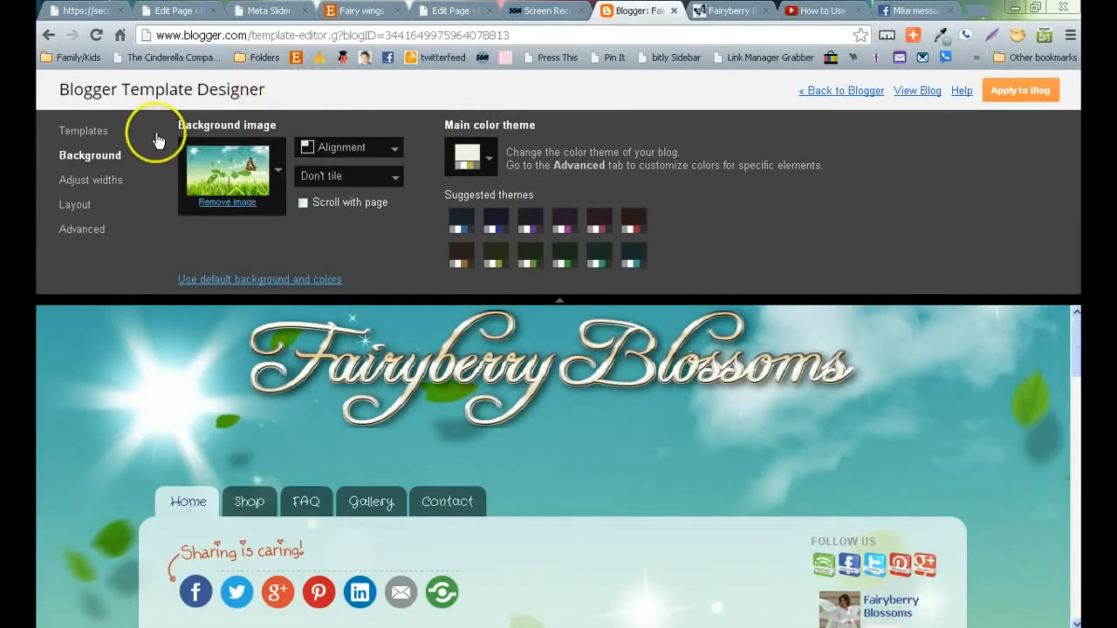
{"action": "left_click", "coordinate": [105, 136]}
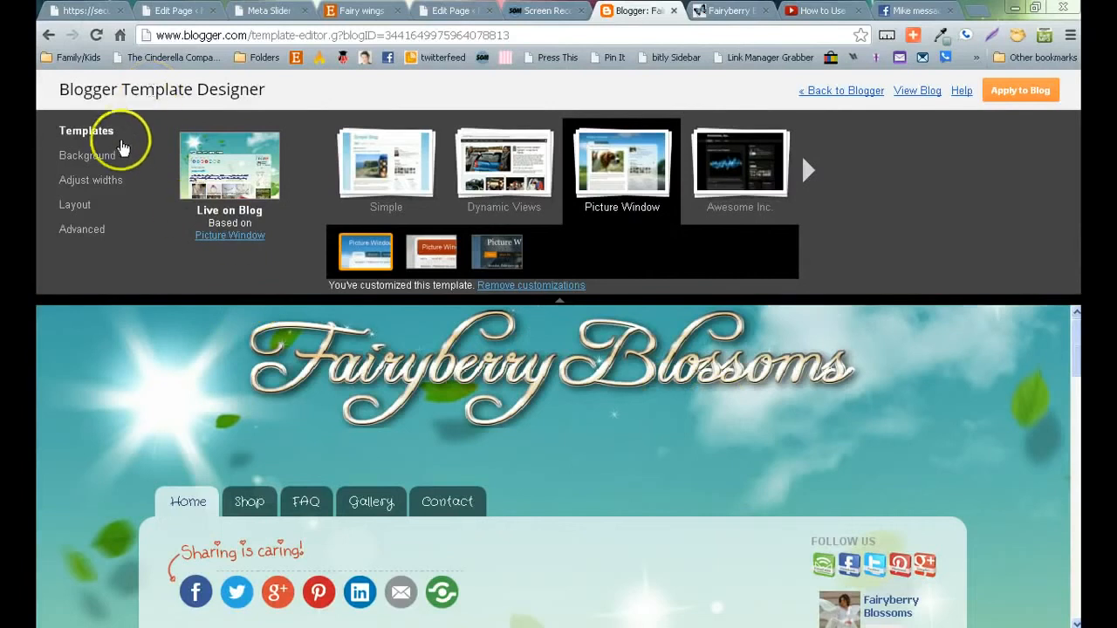
Examine the background image choices, including Hobbies & Crafts and the upload option, and cancel without choosing an image
{"action": "left_click", "coordinate": [79, 157]}
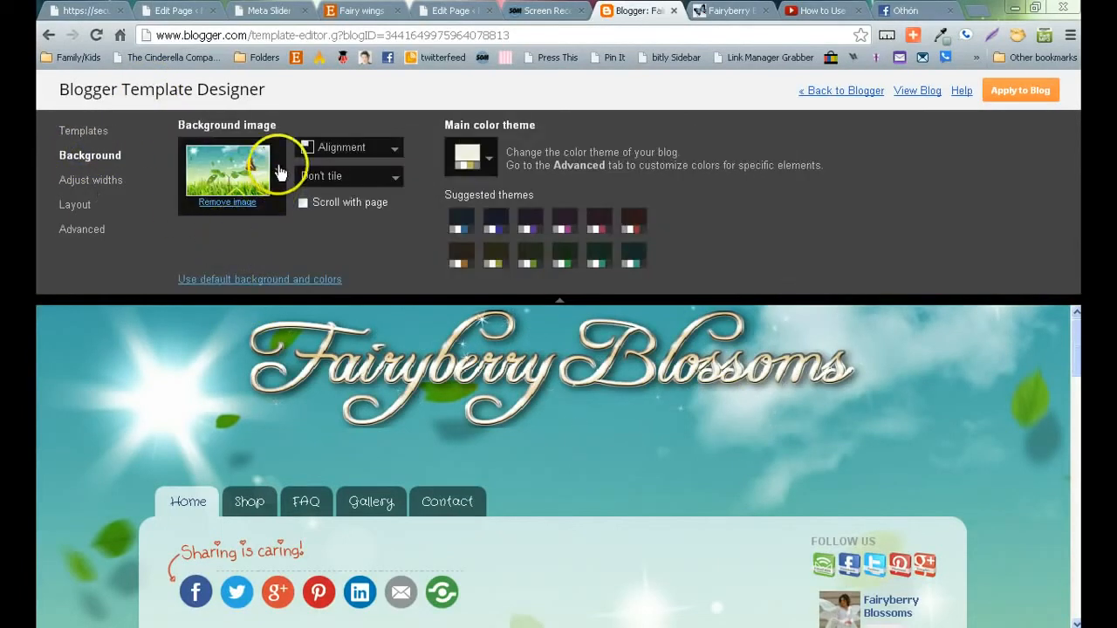
{"action": "left_click", "coordinate": [224, 164]}
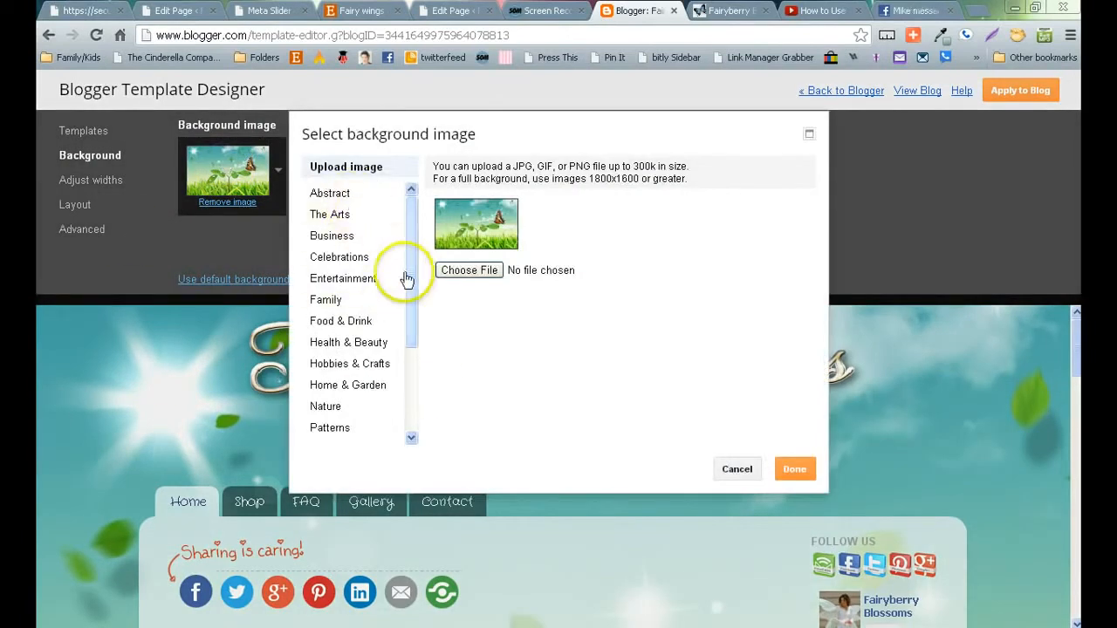
{"action": "left_click", "coordinate": [359, 364]}
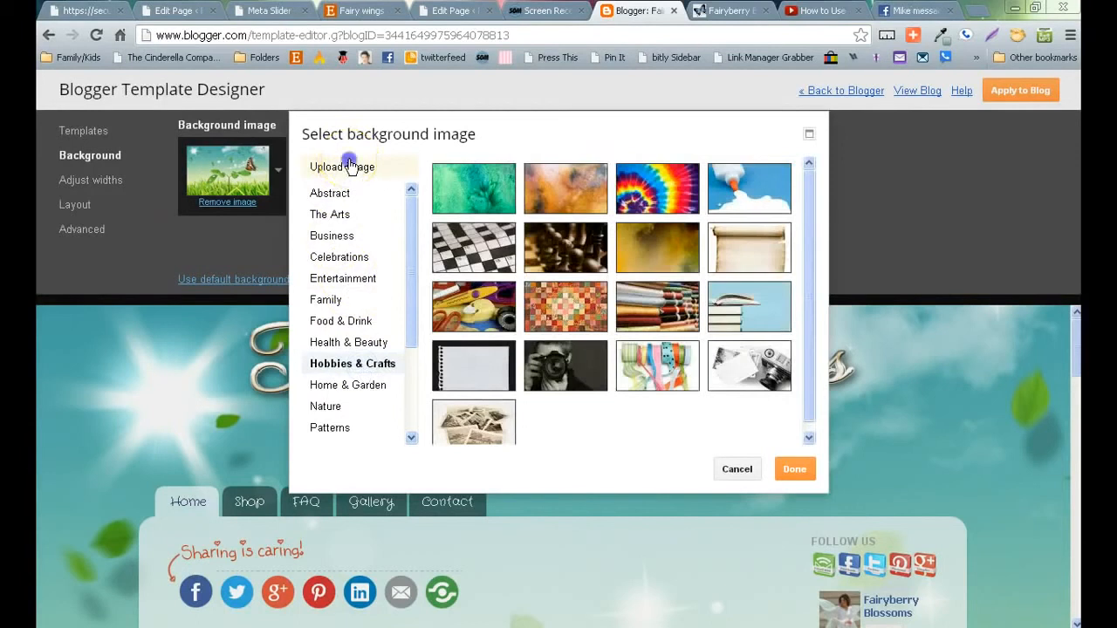
{"action": "left_click", "coordinate": [350, 167]}
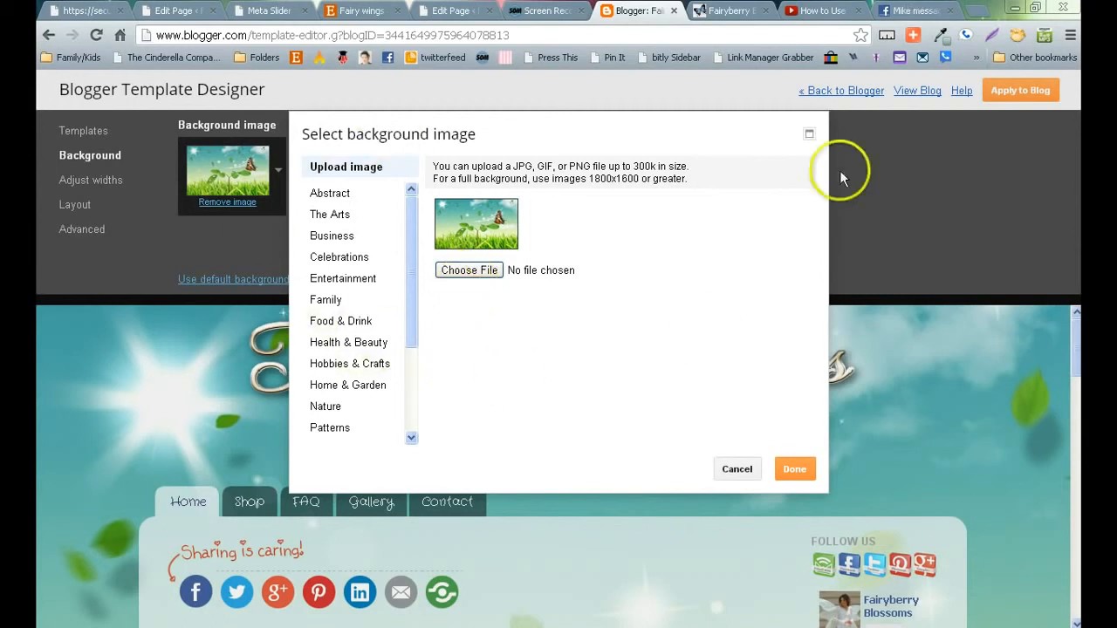
{"action": "left_click", "coordinate": [738, 471]}
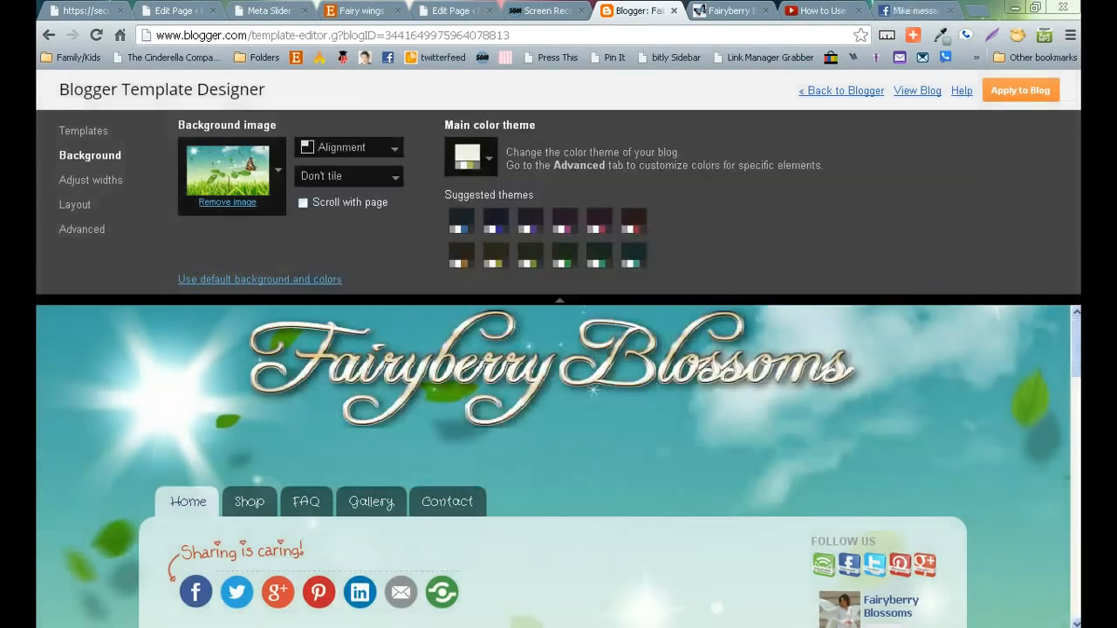
Set the entire blog's width to 1010 px and try the width adjustment for the right sidebar
{"action": "left_click", "coordinate": [109, 181]}
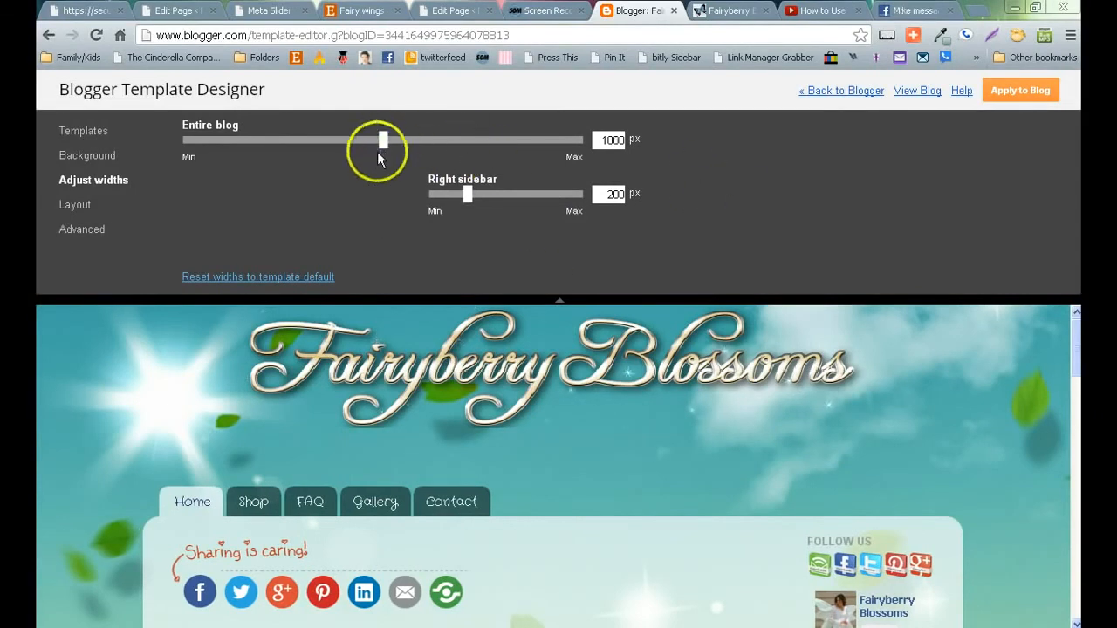
{"action": "left_click", "coordinate": [384, 144]}
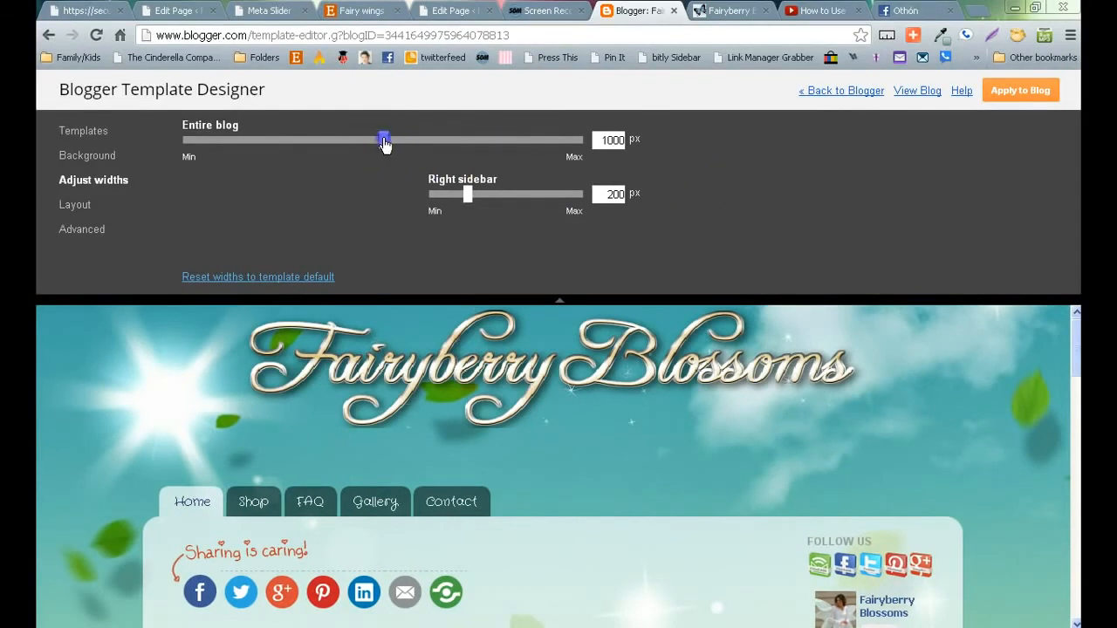
{"action": "left_click", "coordinate": [768, 238]}
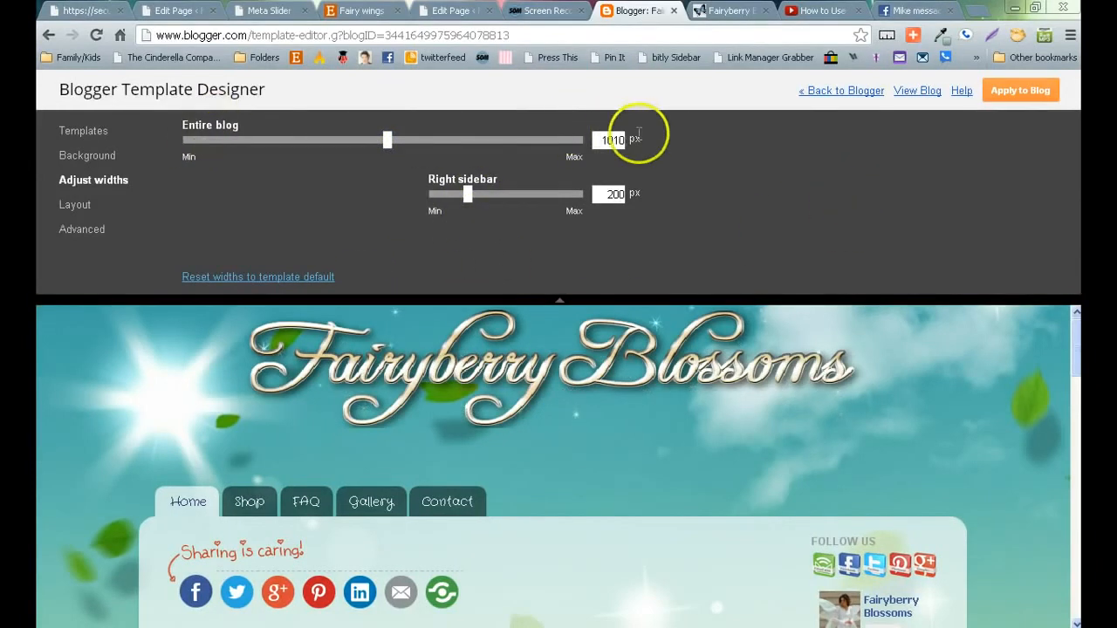
{"action": "left_click_drag", "start_coordinate": [1072, 337], "coordinate": [1055, 423]}
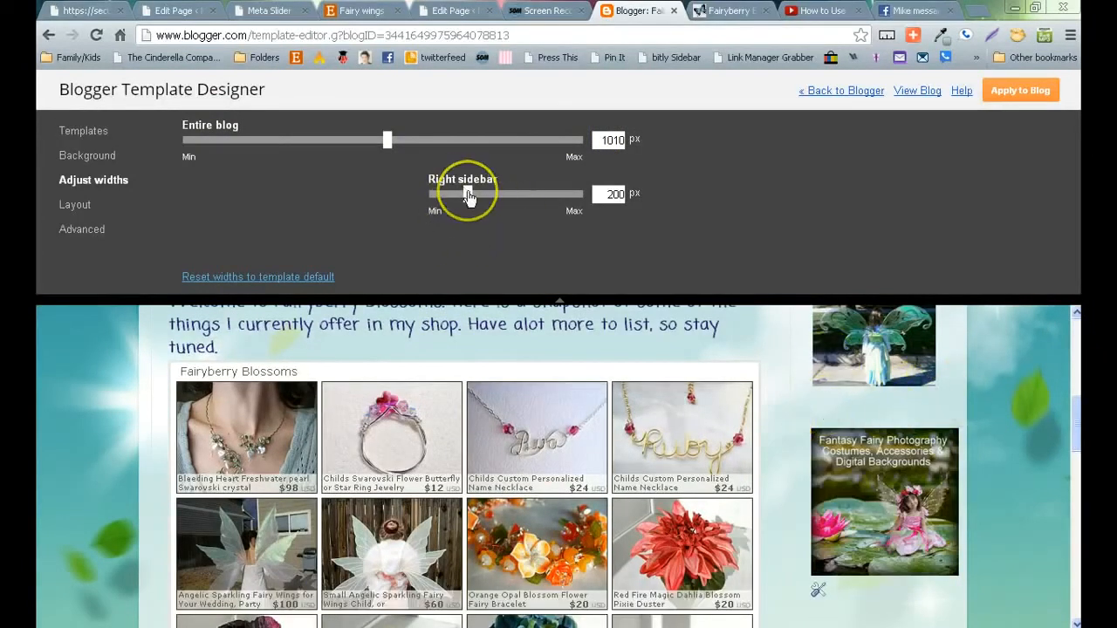
{"action": "mouse_move", "coordinate": [468, 198]}
{"action": "left_mouse_down"}
{"action": "mouse_move", "coordinate": [491, 197]}
{"action": "mouse_move", "coordinate": [471, 200]}
{"action": "left_mouse_up"}
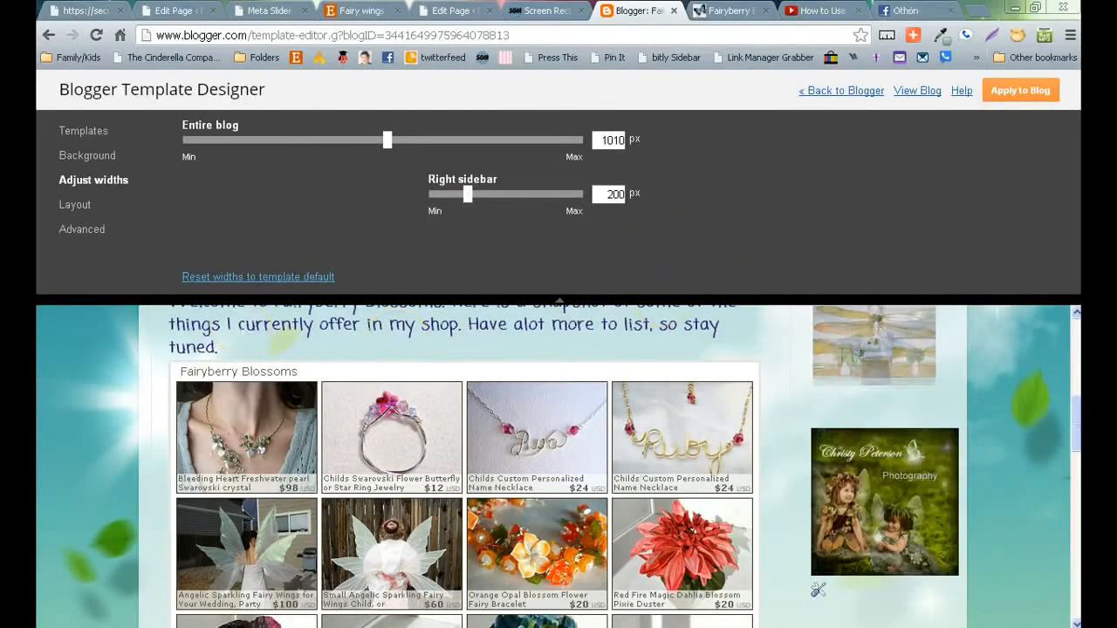
Look through the layout choices and the advanced options for page text, backgrounds, links and blog title fonts
{"action": "left_click", "coordinate": [77, 204]}
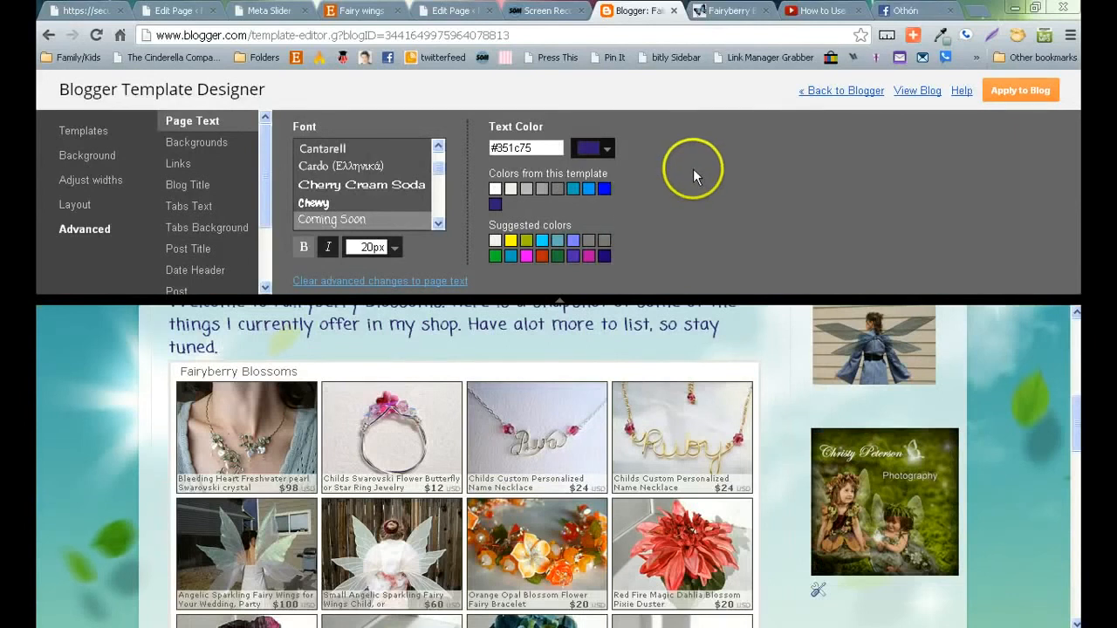
{"action": "left_click", "coordinate": [212, 146]}
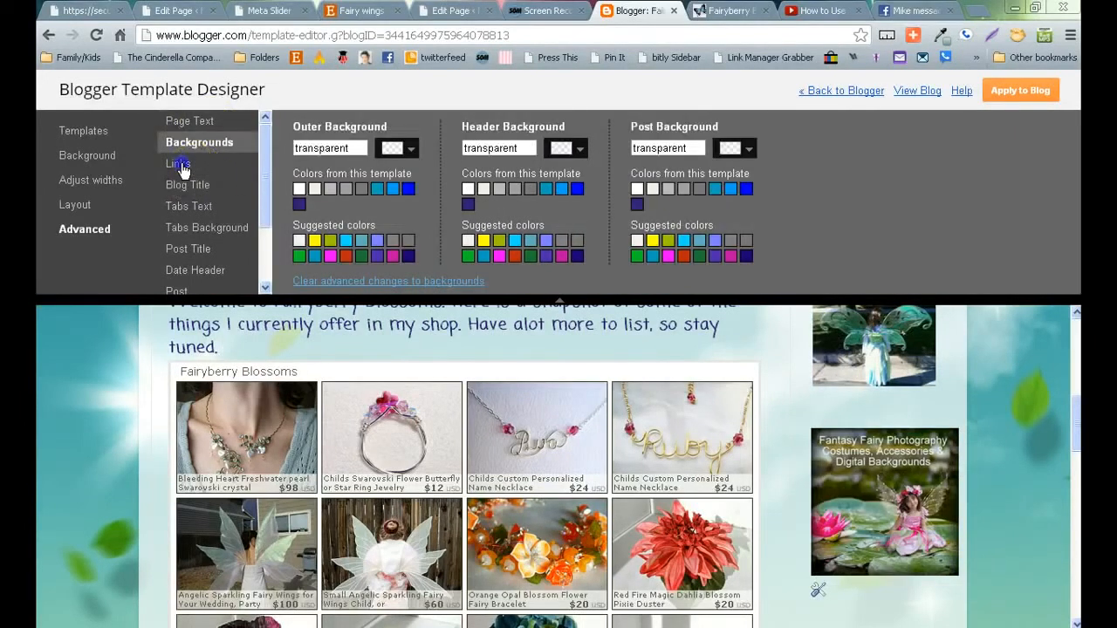
{"action": "left_click", "coordinate": [180, 166]}
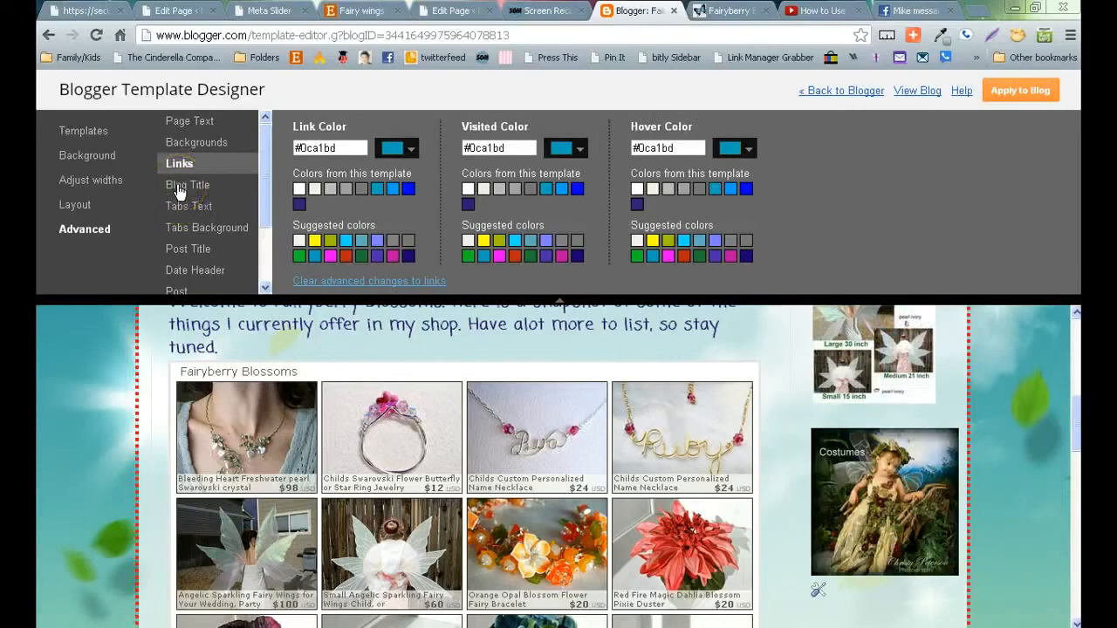
{"action": "left_click", "coordinate": [179, 191]}
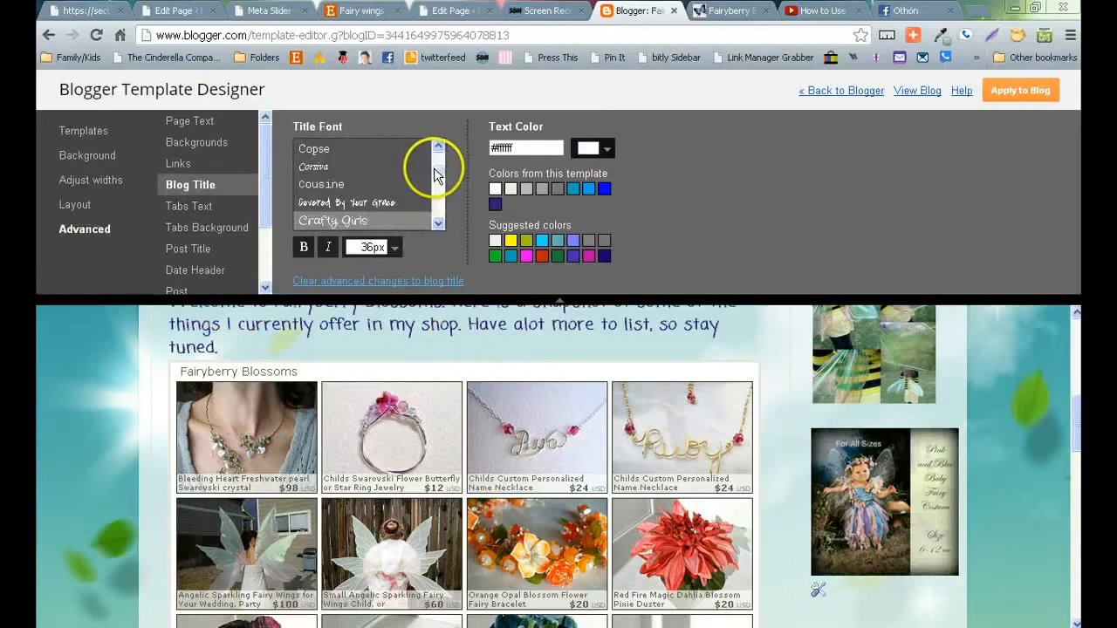
{"action": "scroll", "coordinate": [438, 190], "scroll_direction": "down", "scroll_amount": 10}
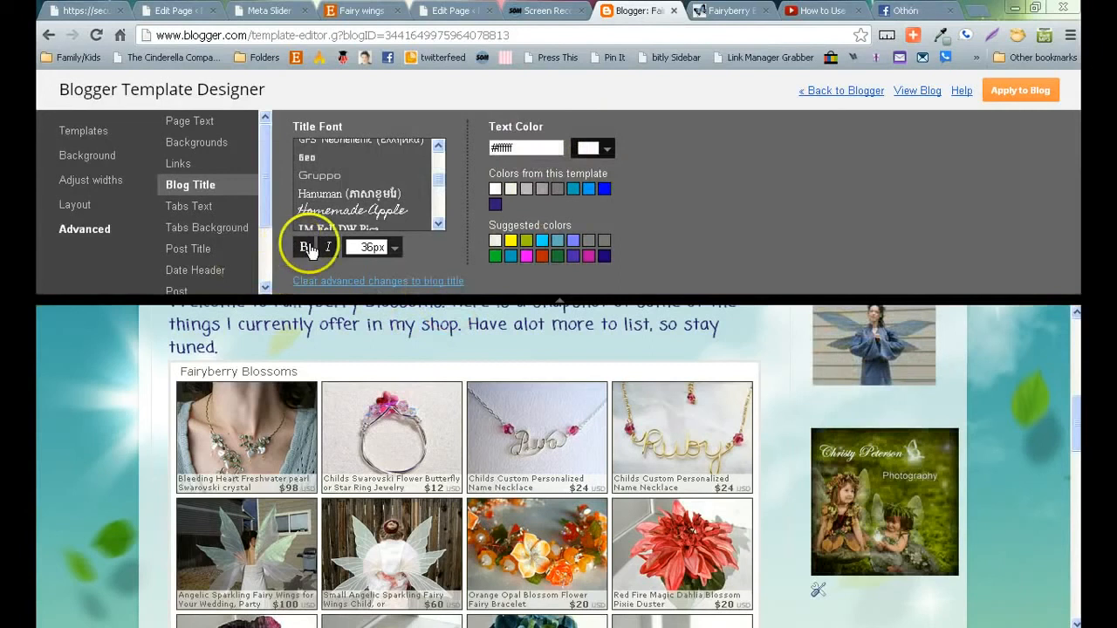
Examine the advanced styling options for the tabs text, tabs background and post title against the preview
{"action": "left_click", "coordinate": [199, 207]}
{"action": "left_click_drag", "start_coordinate": [1078, 408], "coordinate": [1082, 324]}
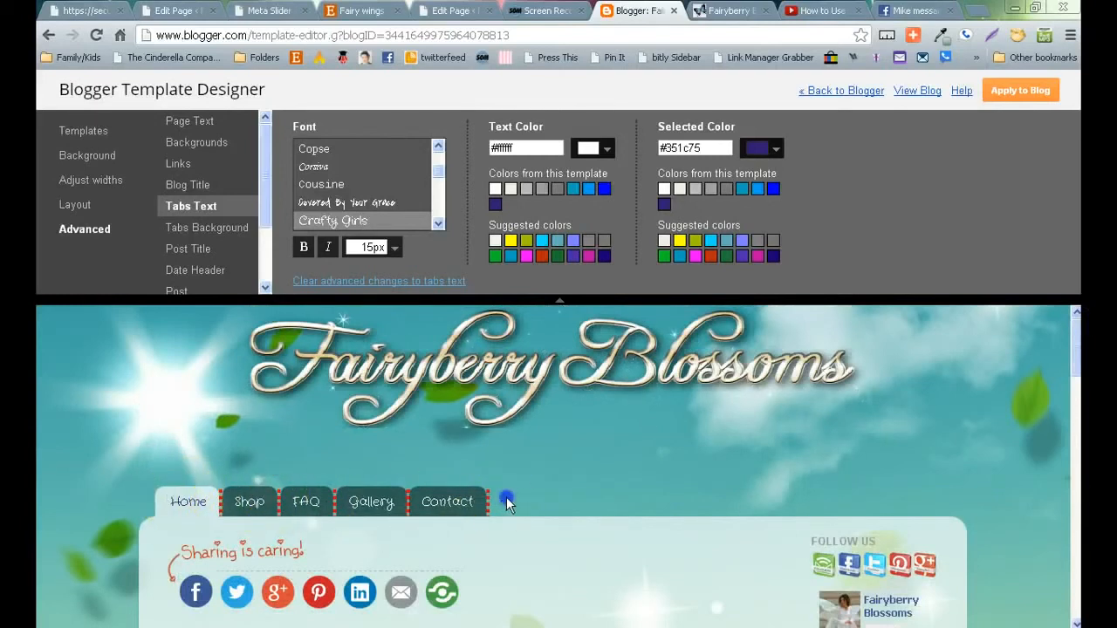
{"action": "left_click", "coordinate": [185, 229]}
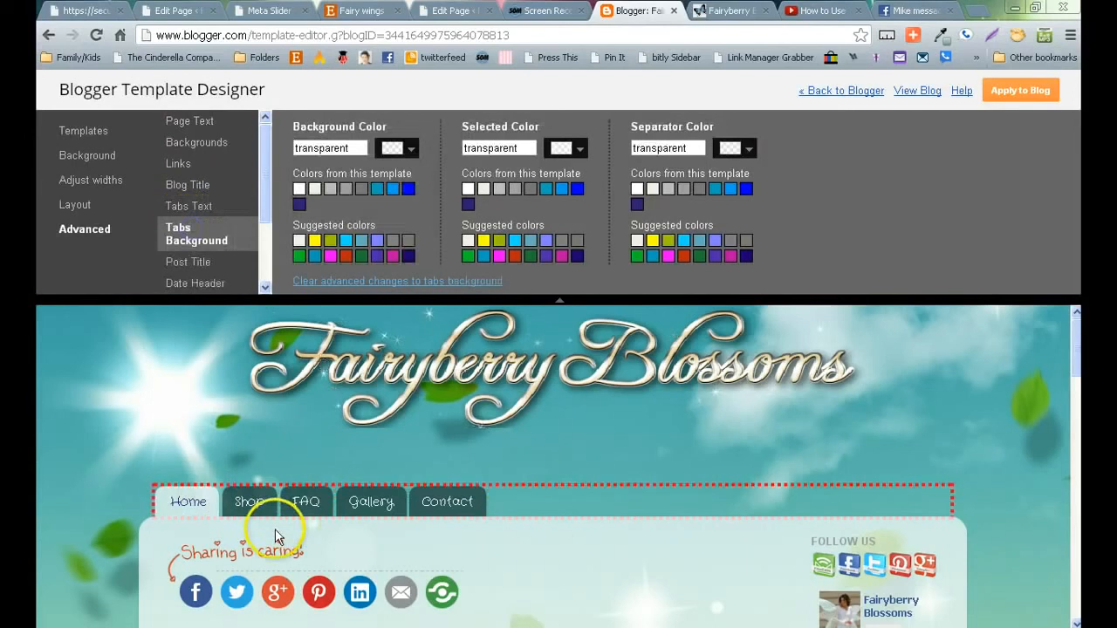
{"action": "left_click", "coordinate": [185, 262]}
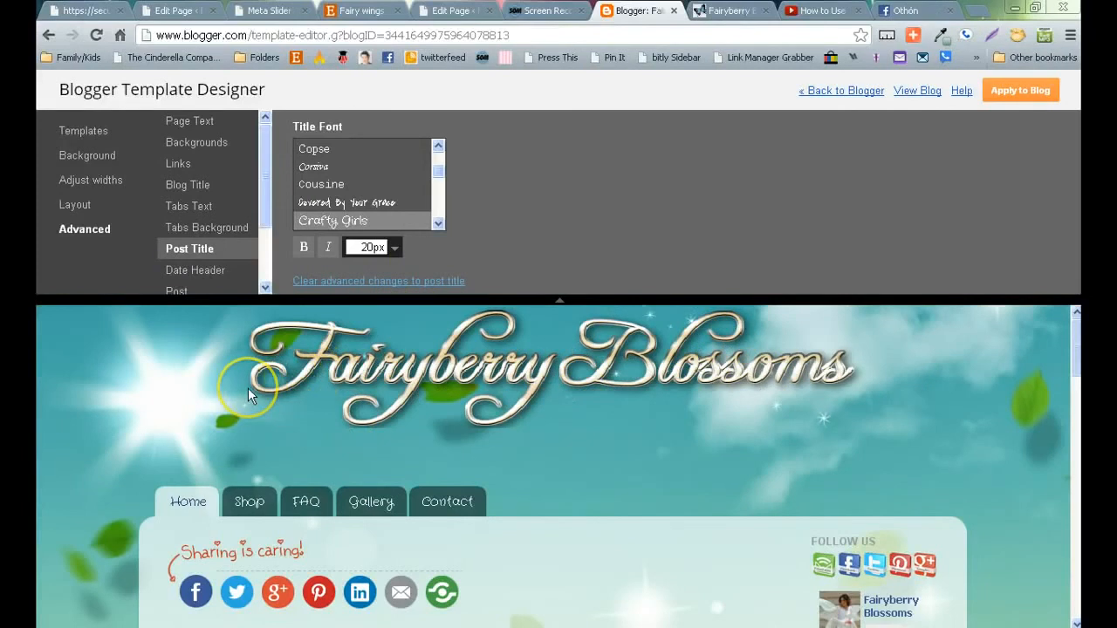
Examine the advanced styling options for the date header, post and gadgets, checking which preview areas they affect
{"action": "left_click", "coordinate": [197, 277]}
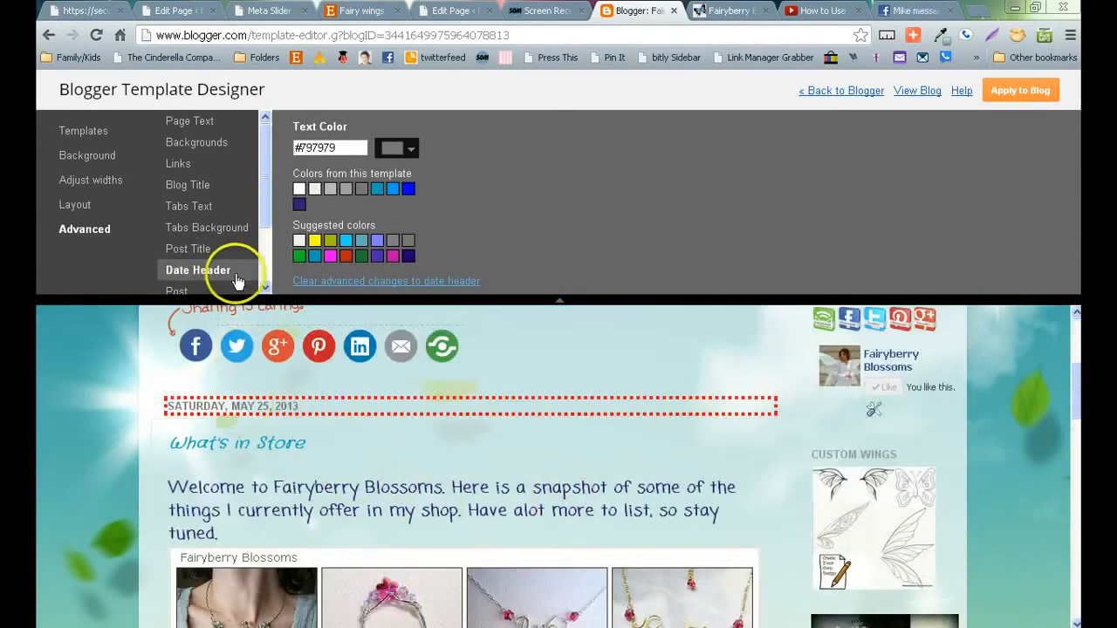
{"action": "left_click_drag", "start_coordinate": [267, 195], "coordinate": [266, 250]}
{"action": "left_click", "coordinate": [181, 211]}
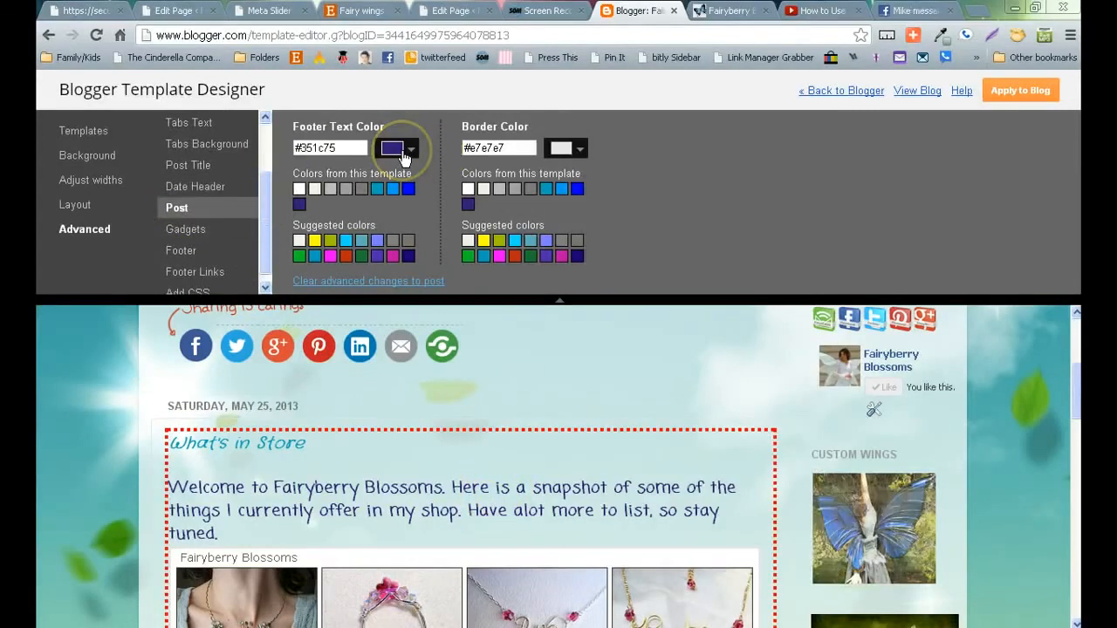
{"action": "left_click", "coordinate": [185, 228]}
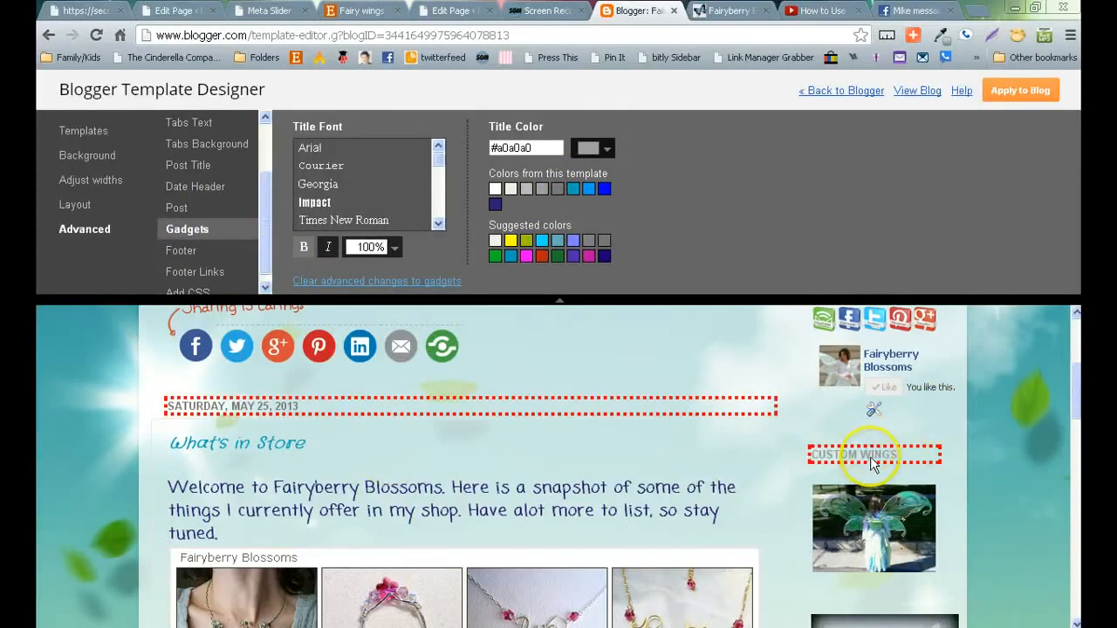
{"action": "left_click_drag", "start_coordinate": [1070, 391], "coordinate": [1075, 365]}
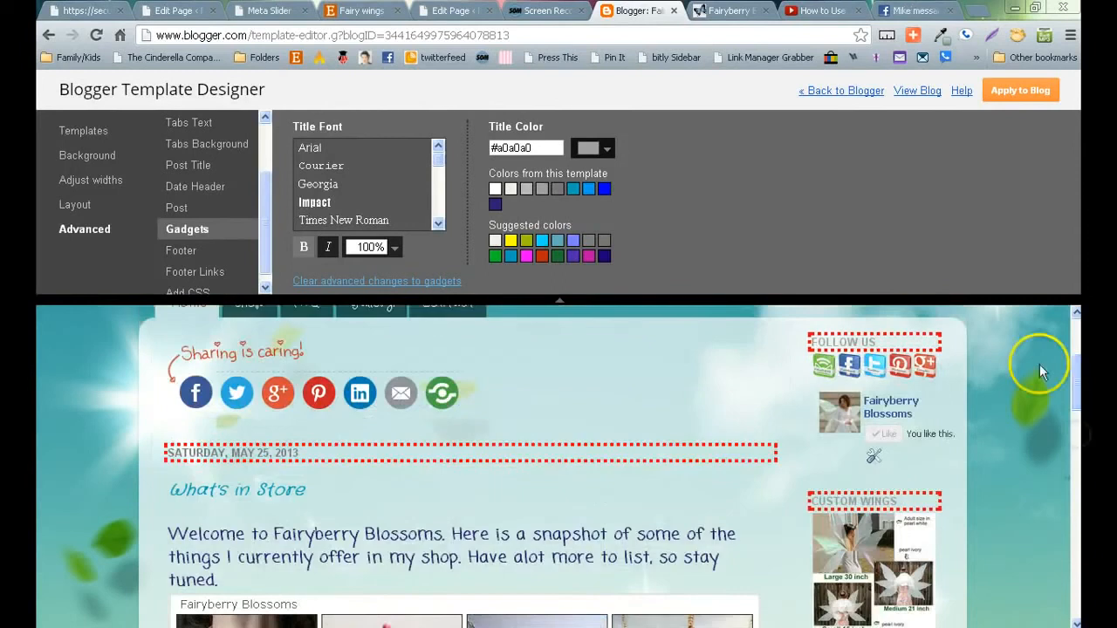
Set the footer's gadget title color to #f2f0e4 in the advanced template options
{"action": "left_click", "coordinate": [189, 251]}
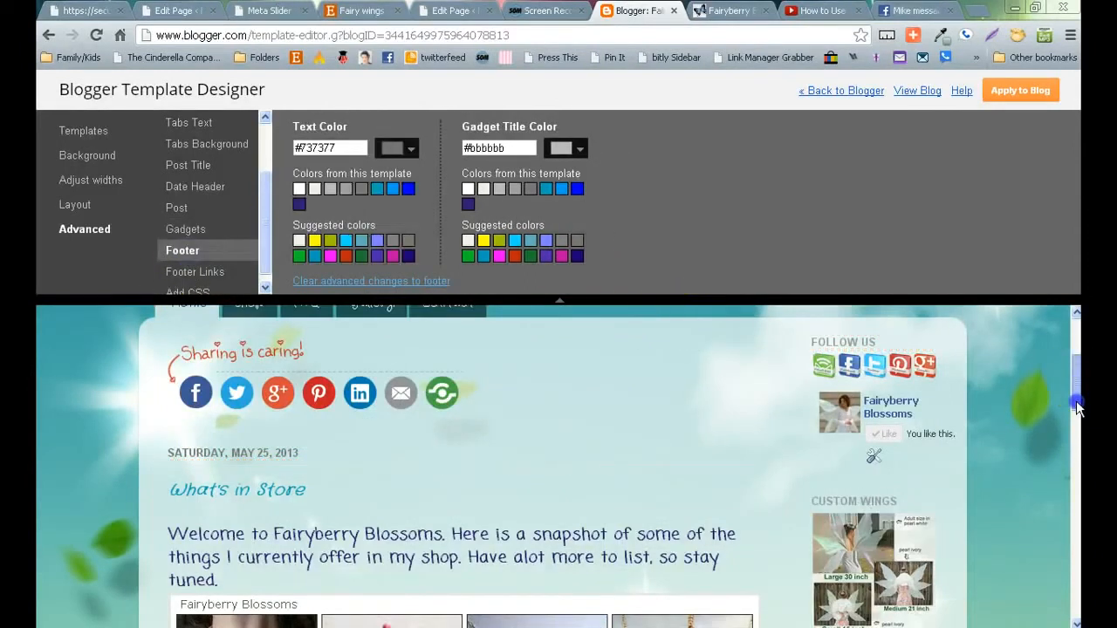
{"action": "left_click_drag", "start_coordinate": [1077, 380], "coordinate": [1079, 598]}
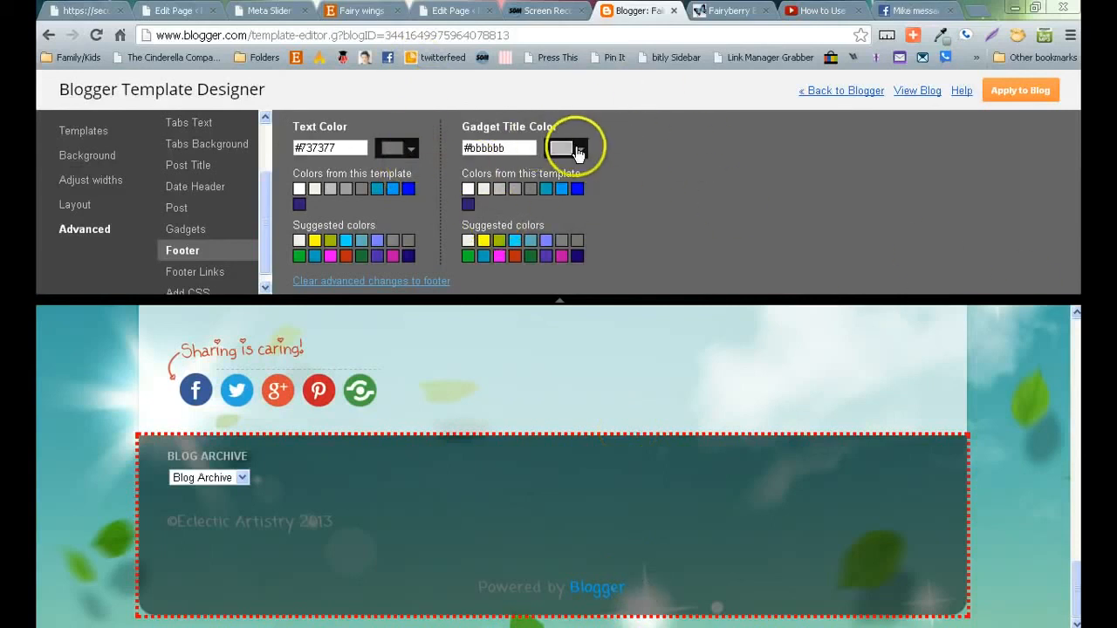
{"action": "left_click", "coordinate": [481, 188]}
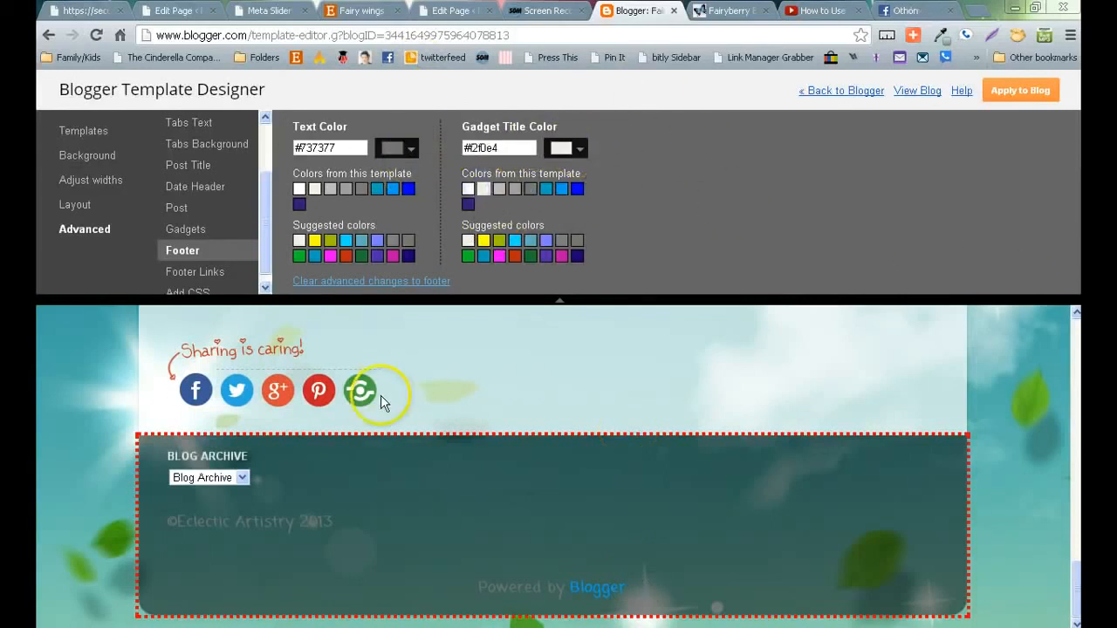
Set the footer's text color to #090219 and apply the template changes to the blog
{"action": "left_click", "coordinate": [412, 150]}
{"action": "left_click_drag", "start_coordinate": [463, 264], "coordinate": [468, 240]}
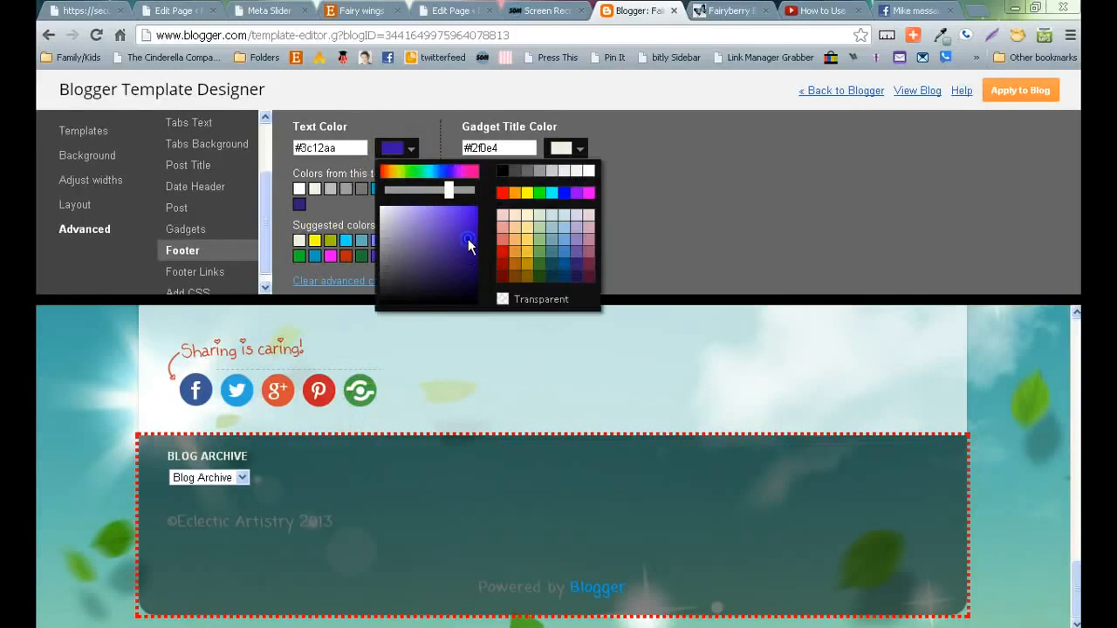
{"action": "left_click", "coordinate": [469, 294]}
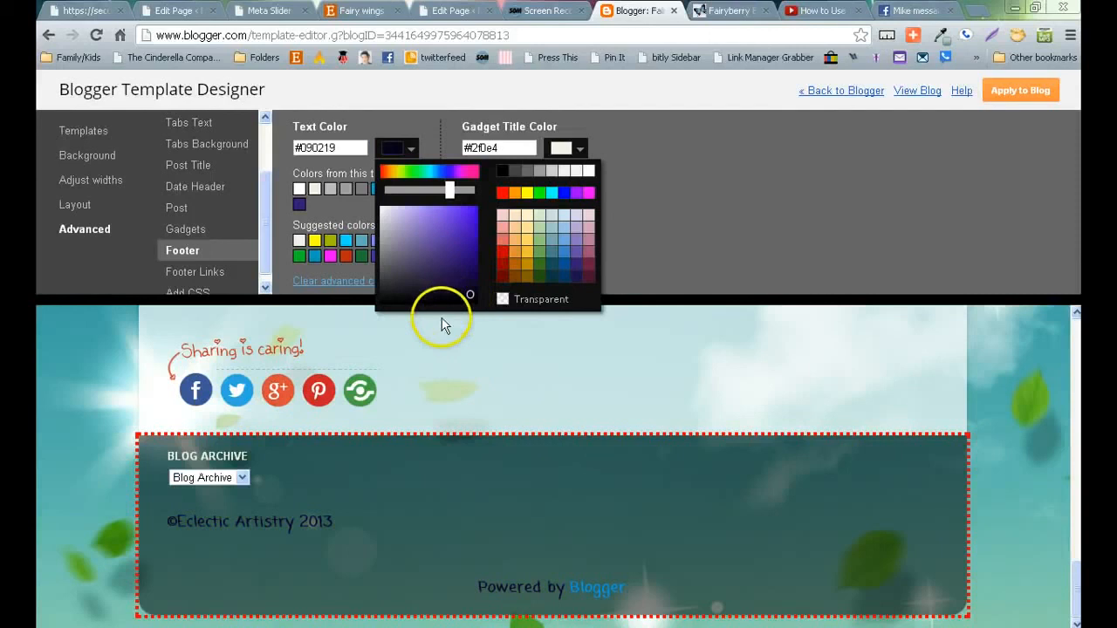
{"action": "left_click", "coordinate": [773, 214]}
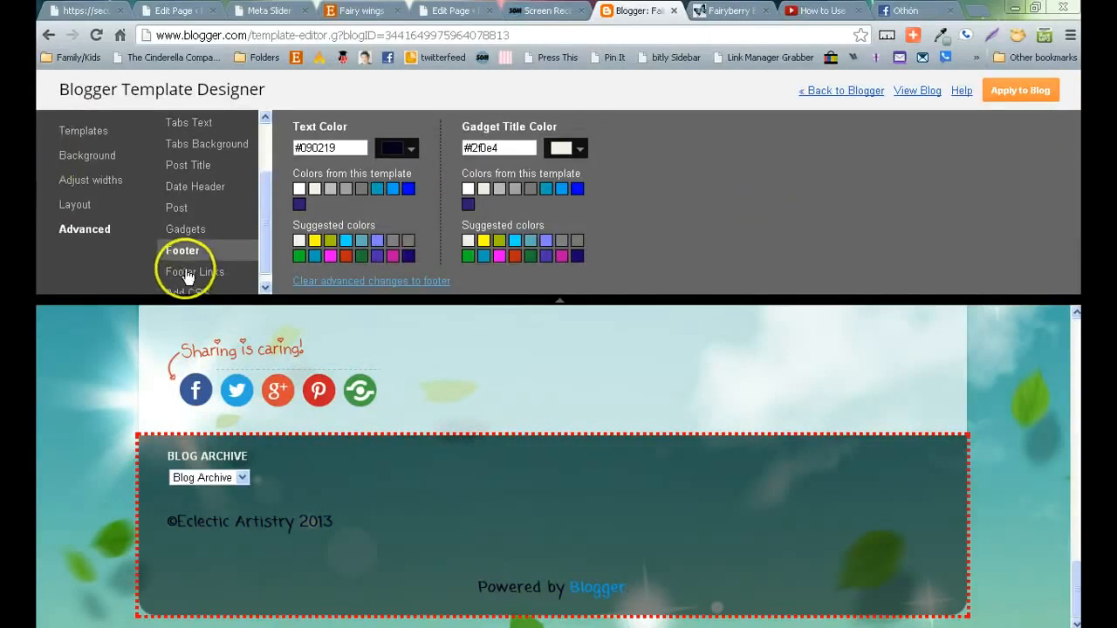
{"action": "left_click", "coordinate": [1016, 94]}
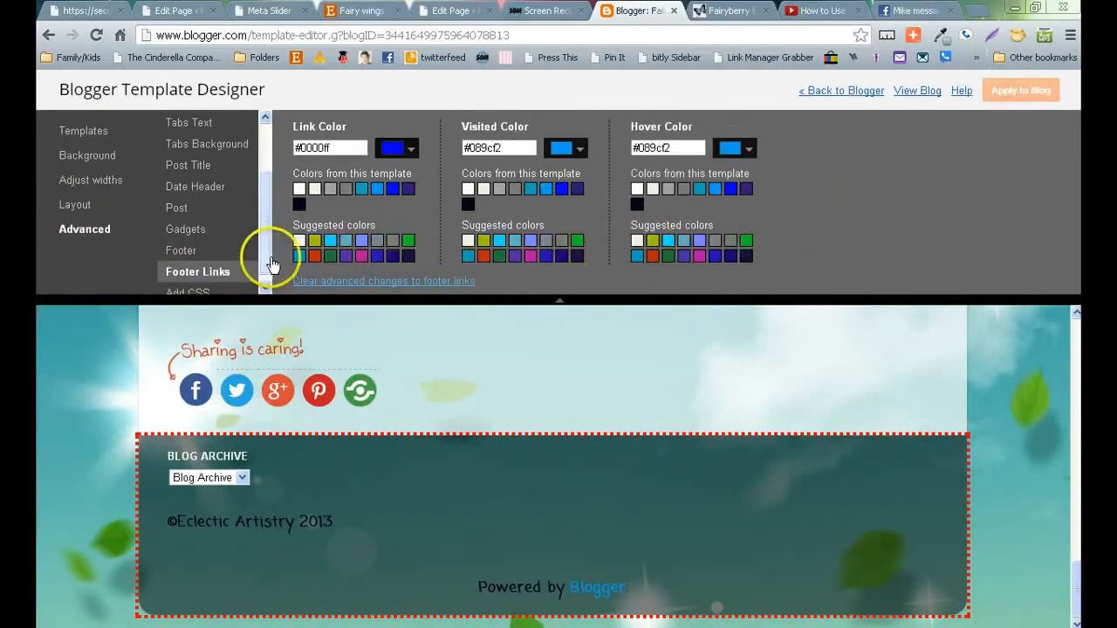
View the custom CSS section, then leave the Template Designer and return to the Blogger dashboard
{"action": "left_click_drag", "start_coordinate": [267, 232], "coordinate": [263, 269]}
{"action": "left_click", "coordinate": [175, 285]}
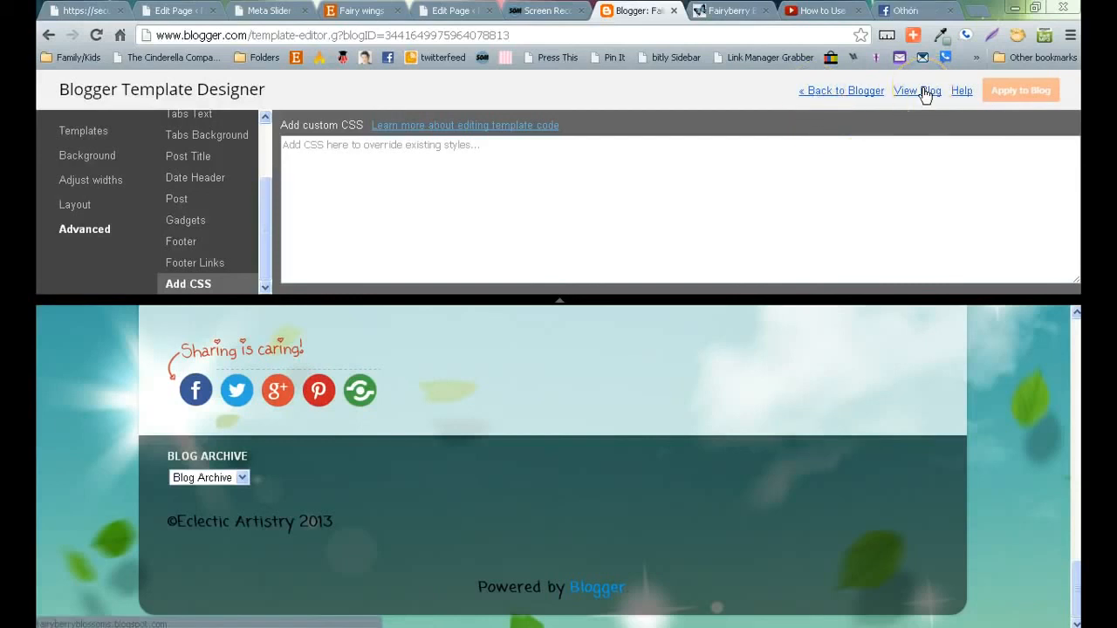
{"action": "left_click", "coordinate": [865, 90]}
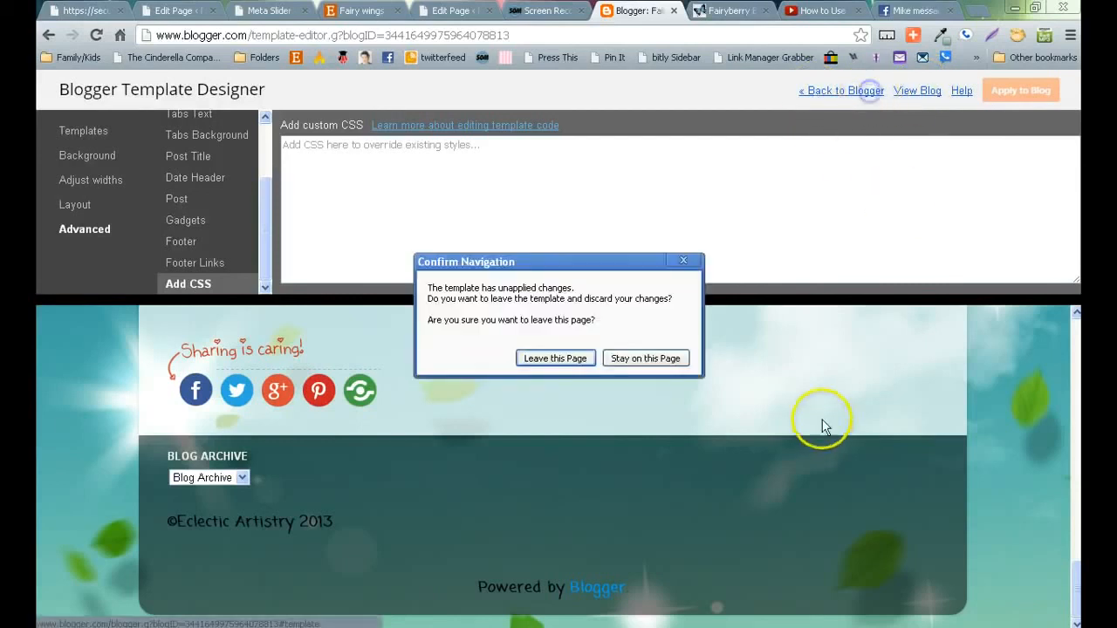
{"action": "left_click", "coordinate": [559, 358]}
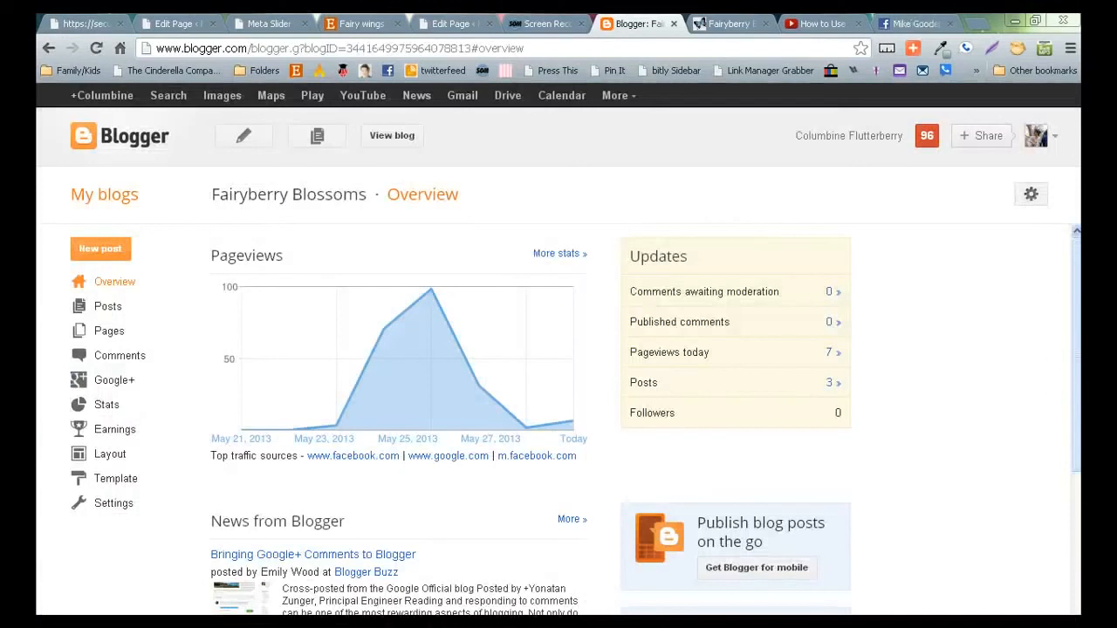
{"action": "left_click", "coordinate": [1073, 394]}
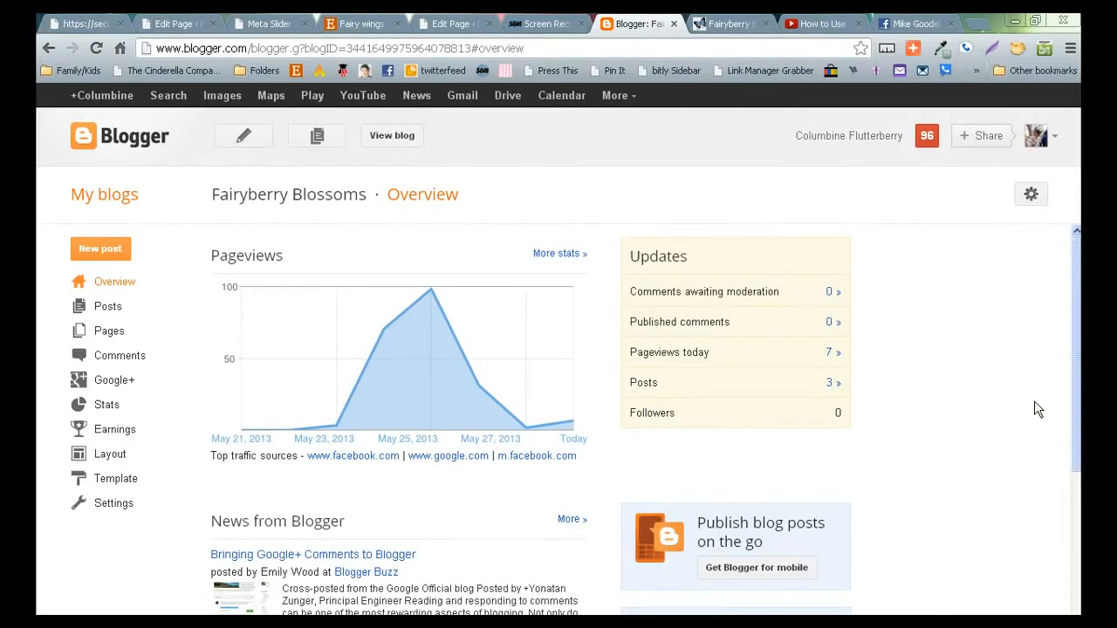
{"action": "left_click", "coordinate": [984, 409]}
{"action": "left_click", "coordinate": [882, 301]}
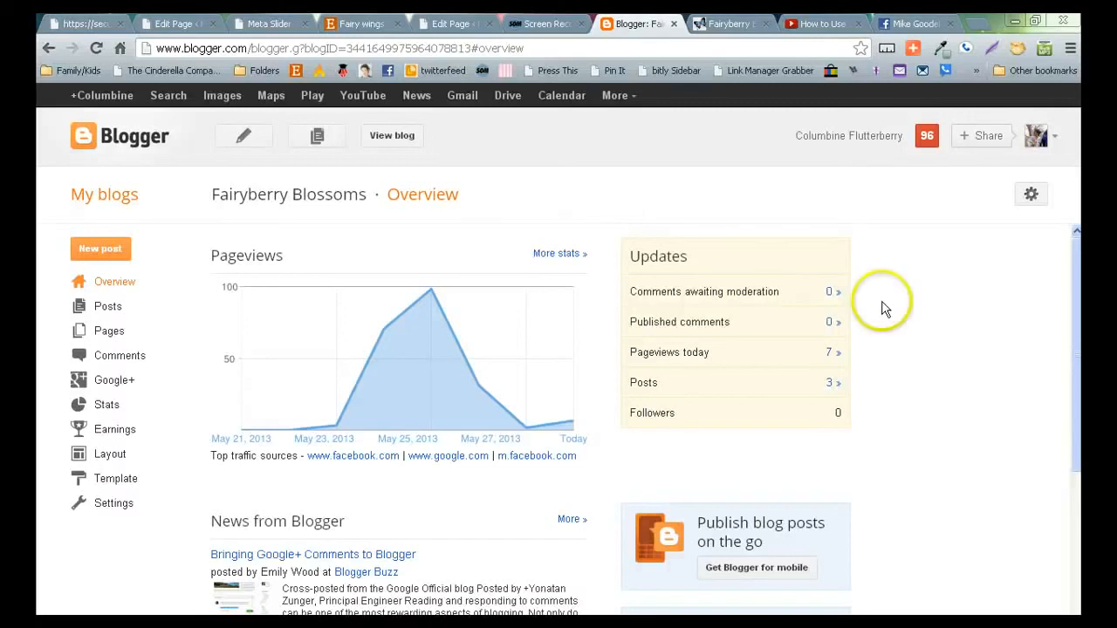